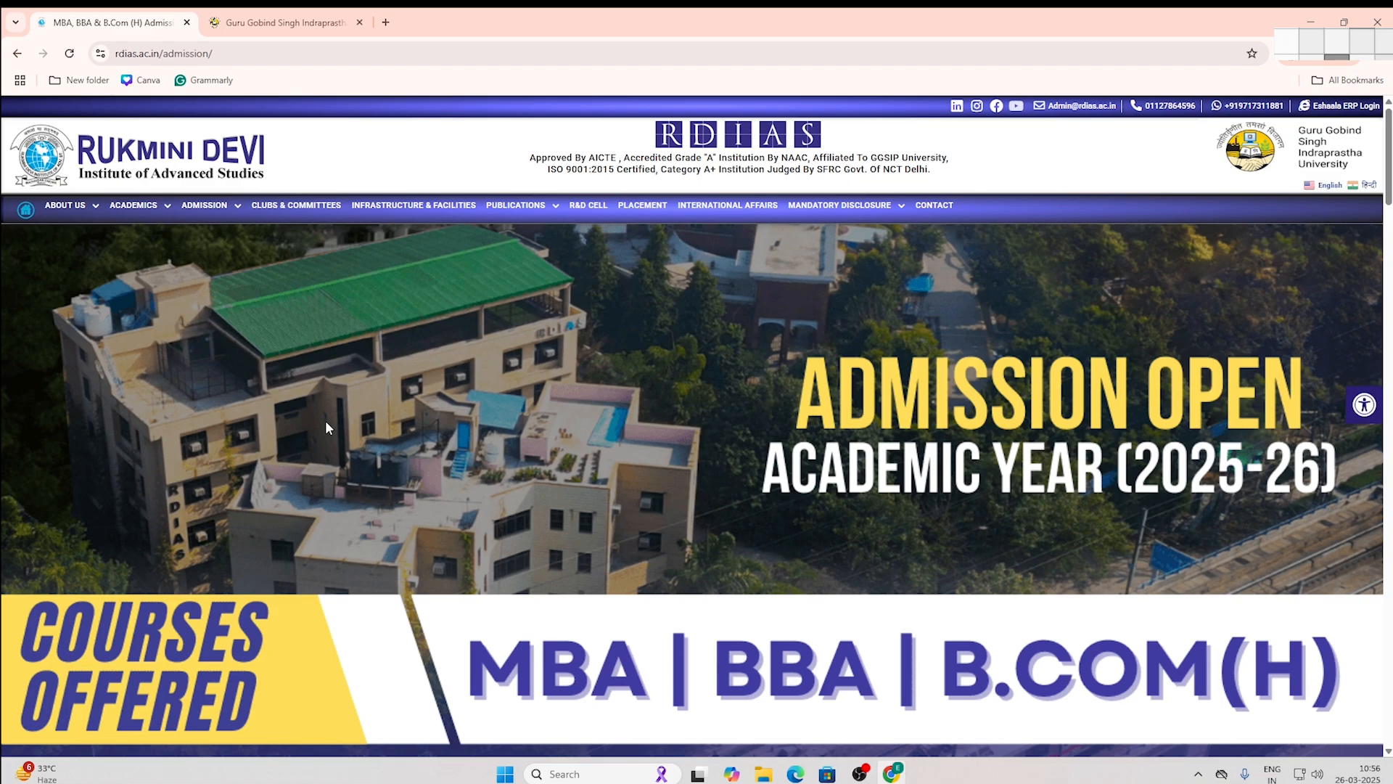
# Step: On ipu.ac.in, go to Admissions > Admissions Main Page and launch Apply Online
pyautogui.click(260, 29)
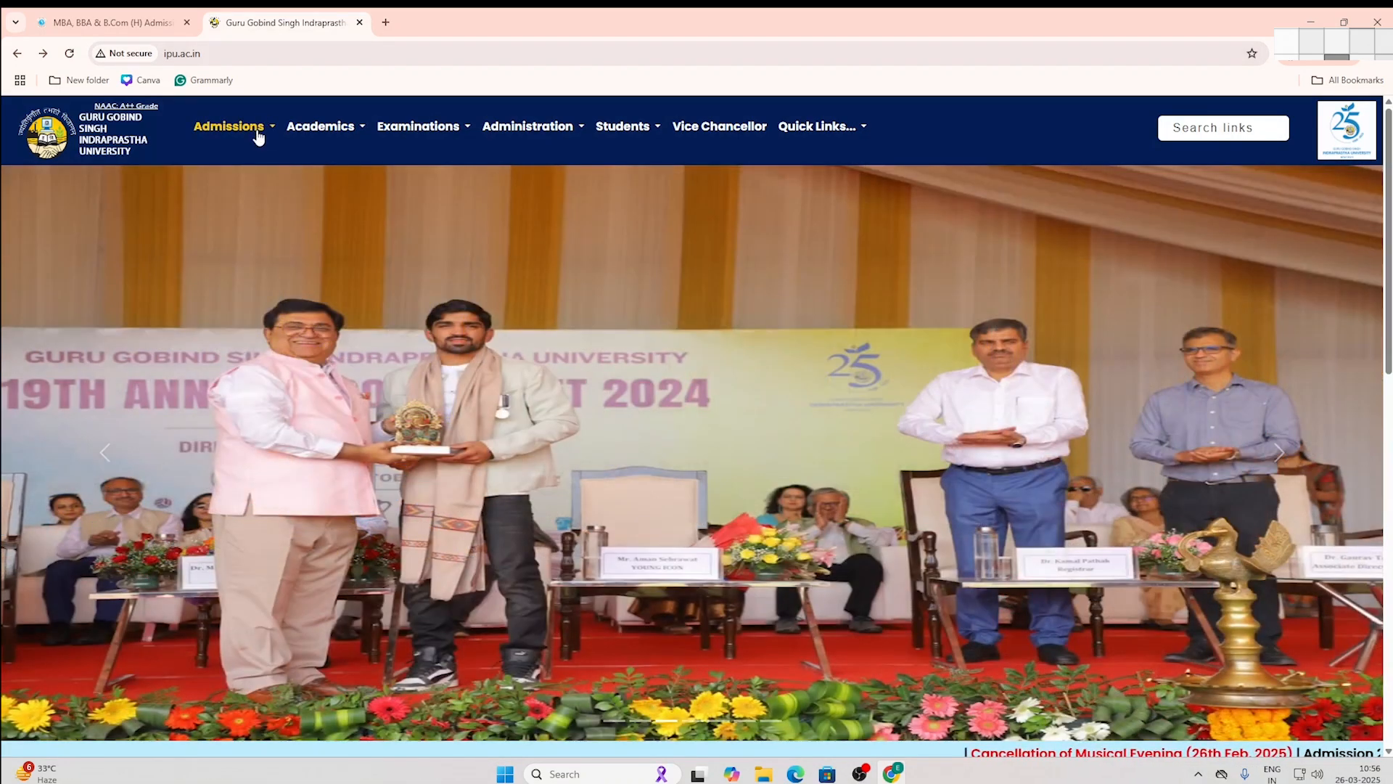
pyautogui.click(259, 133)
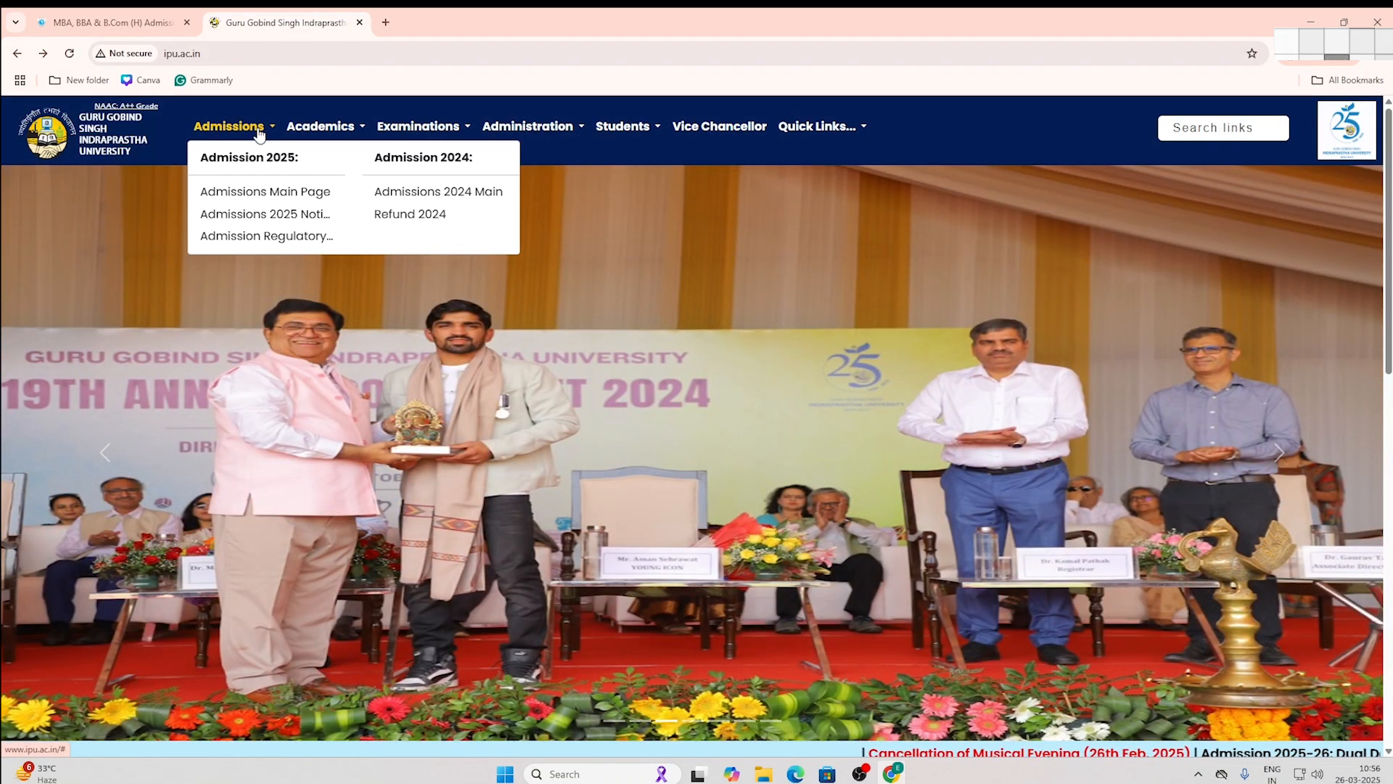
pyautogui.click(251, 193)
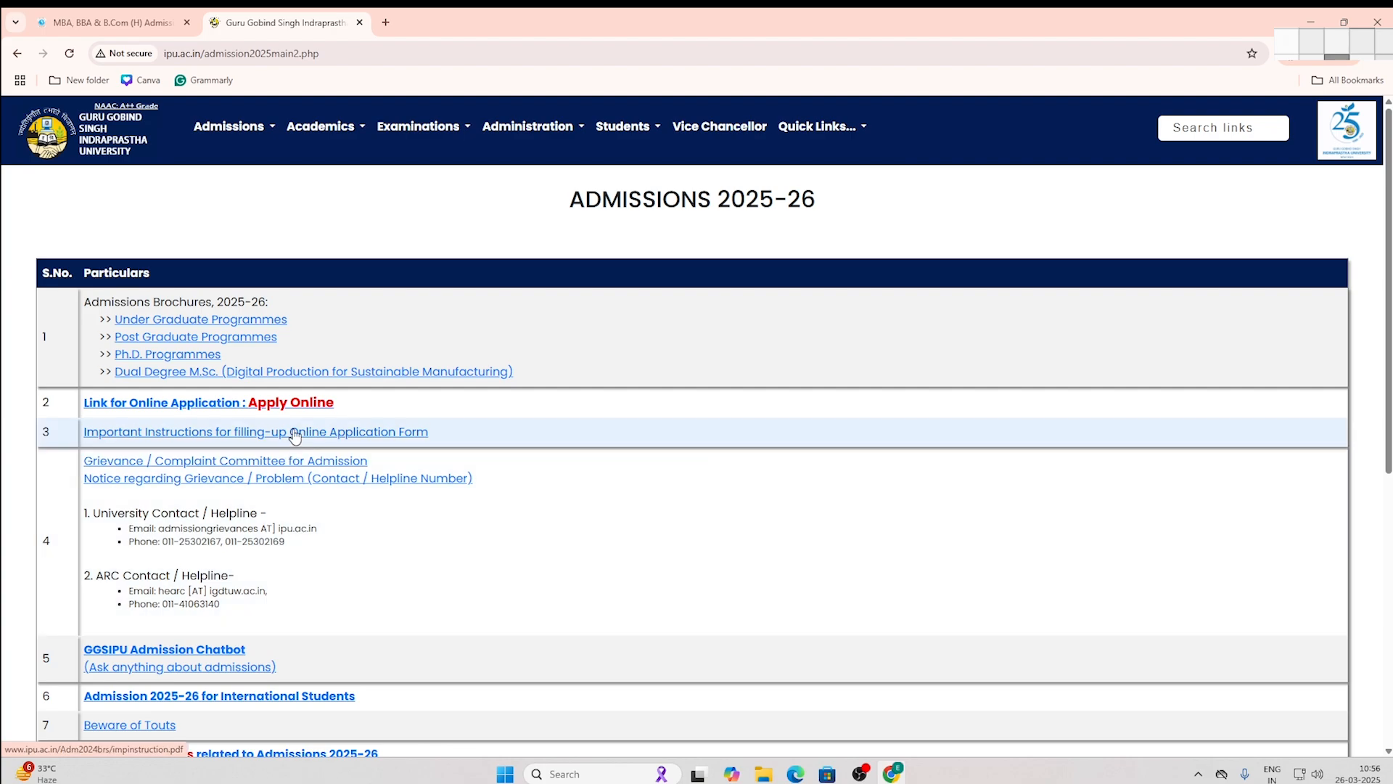
pyautogui.click(295, 404)
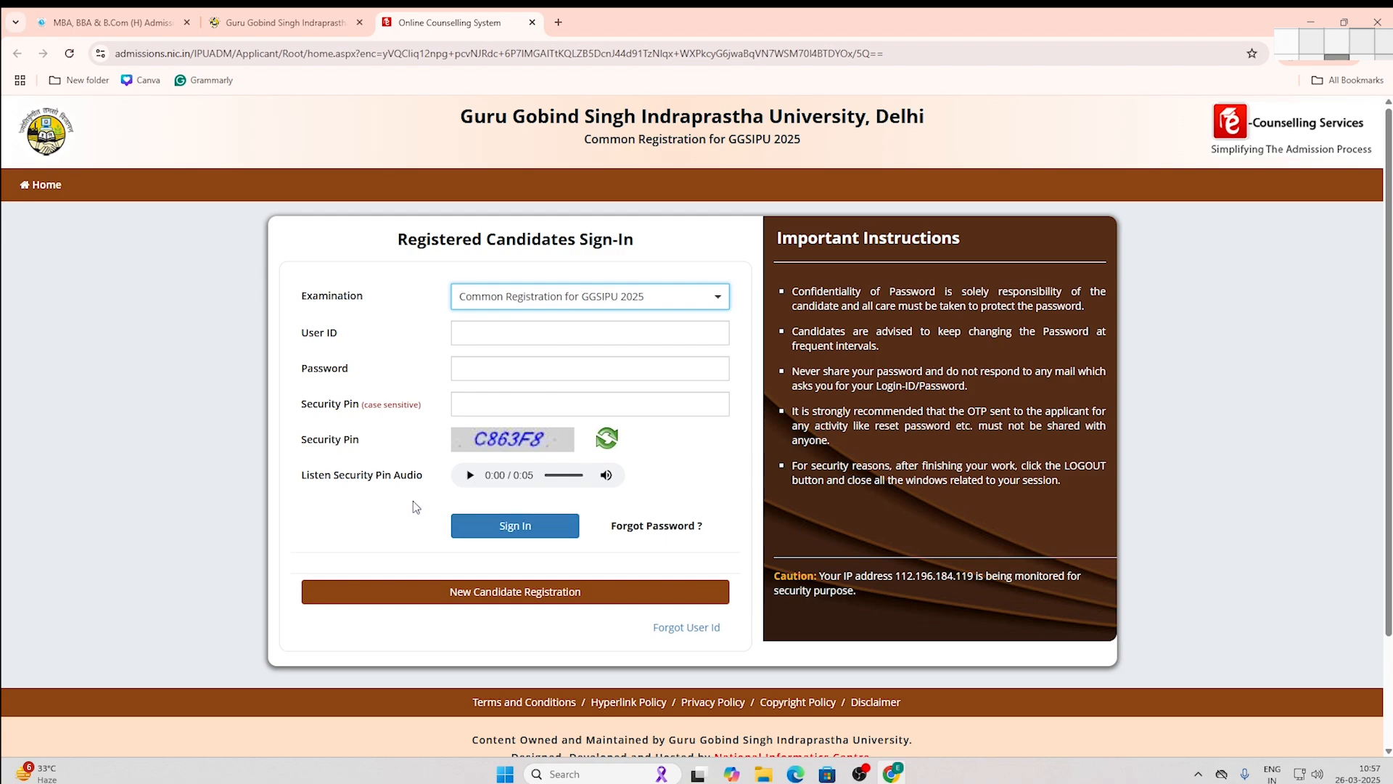
# Step: Start a New Candidate Registration and agree to the instructions to reach the Sign Up Form
pyautogui.click(539, 595)
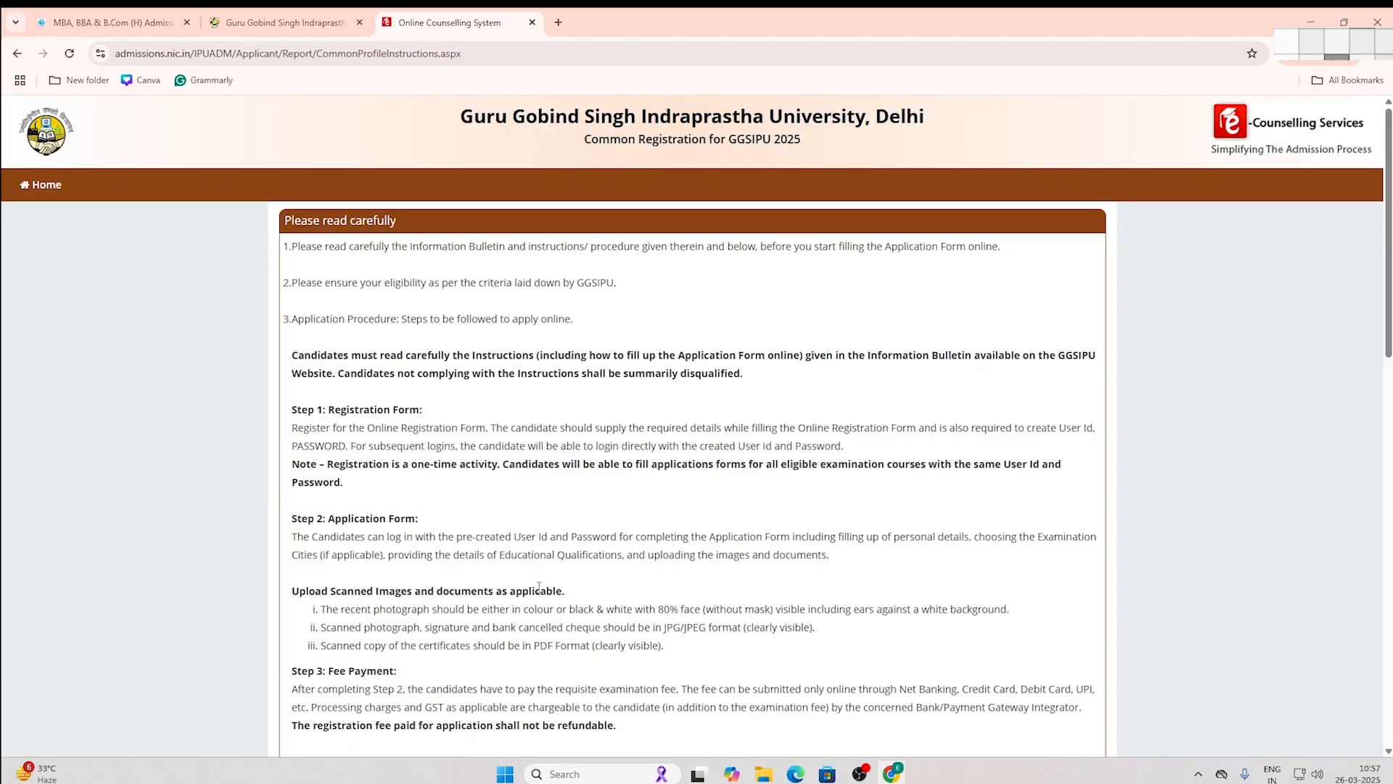
pyautogui.moveTo(1373, 321); pyautogui.dragTo(1310, 690)
pyautogui.click(623, 487)
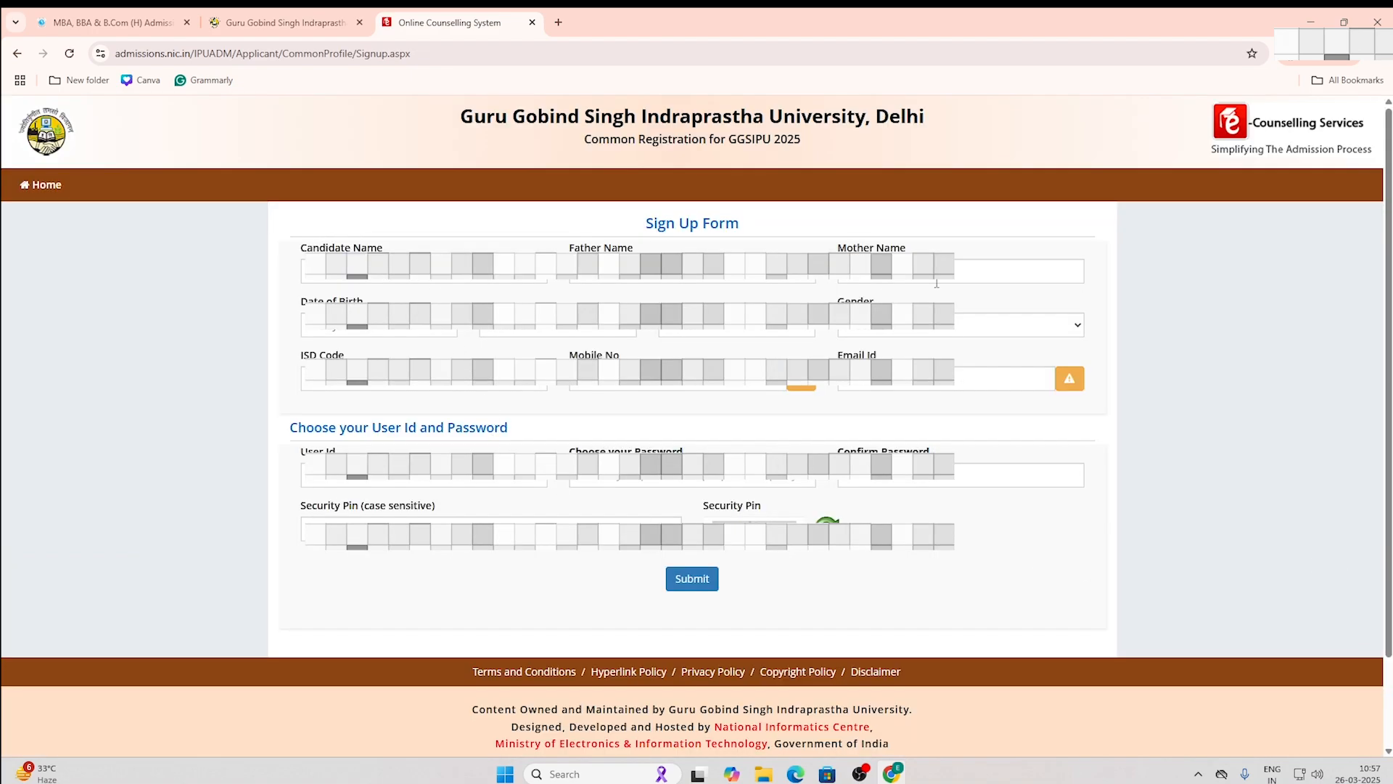
# Step: Enter the candidate, father and mother names and a date of birth in April (04)
pyautogui.click(424, 271)
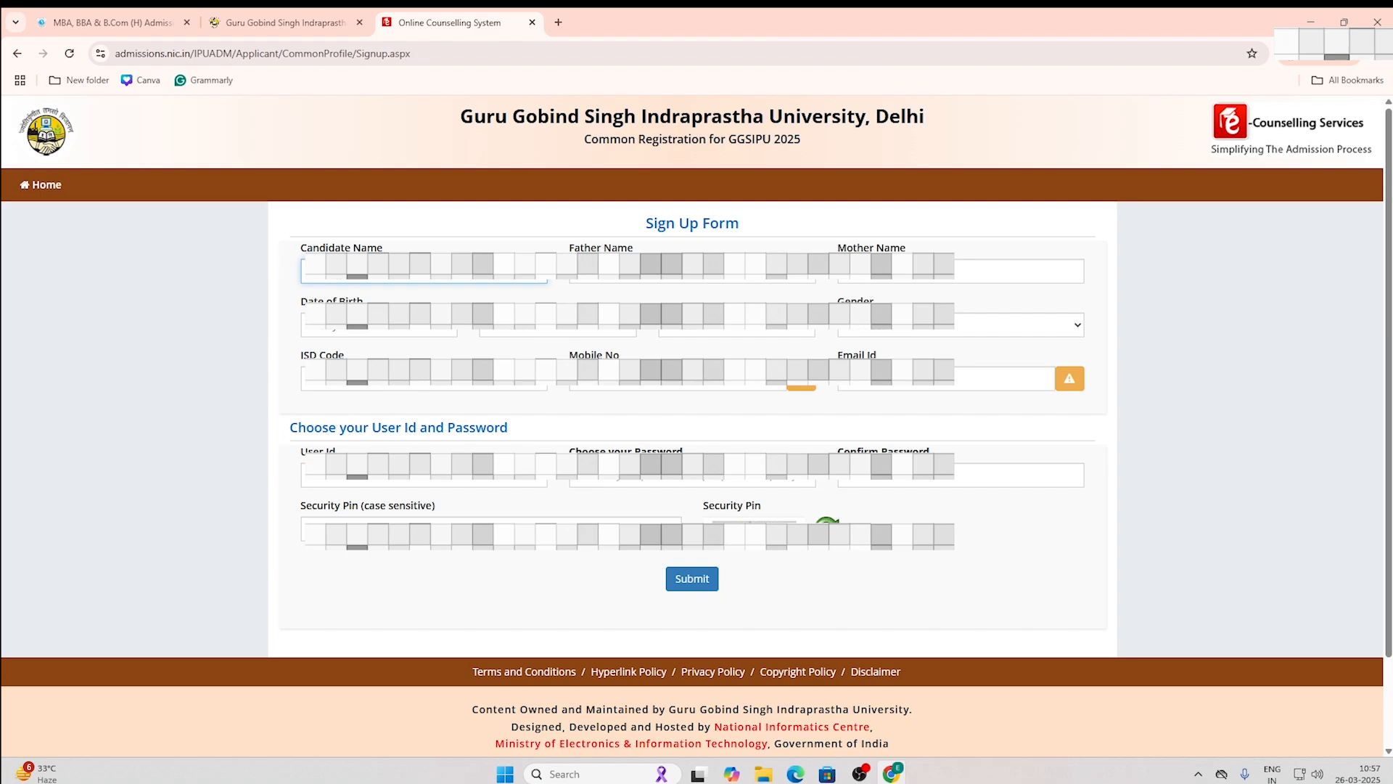
pyautogui.click(617, 271)
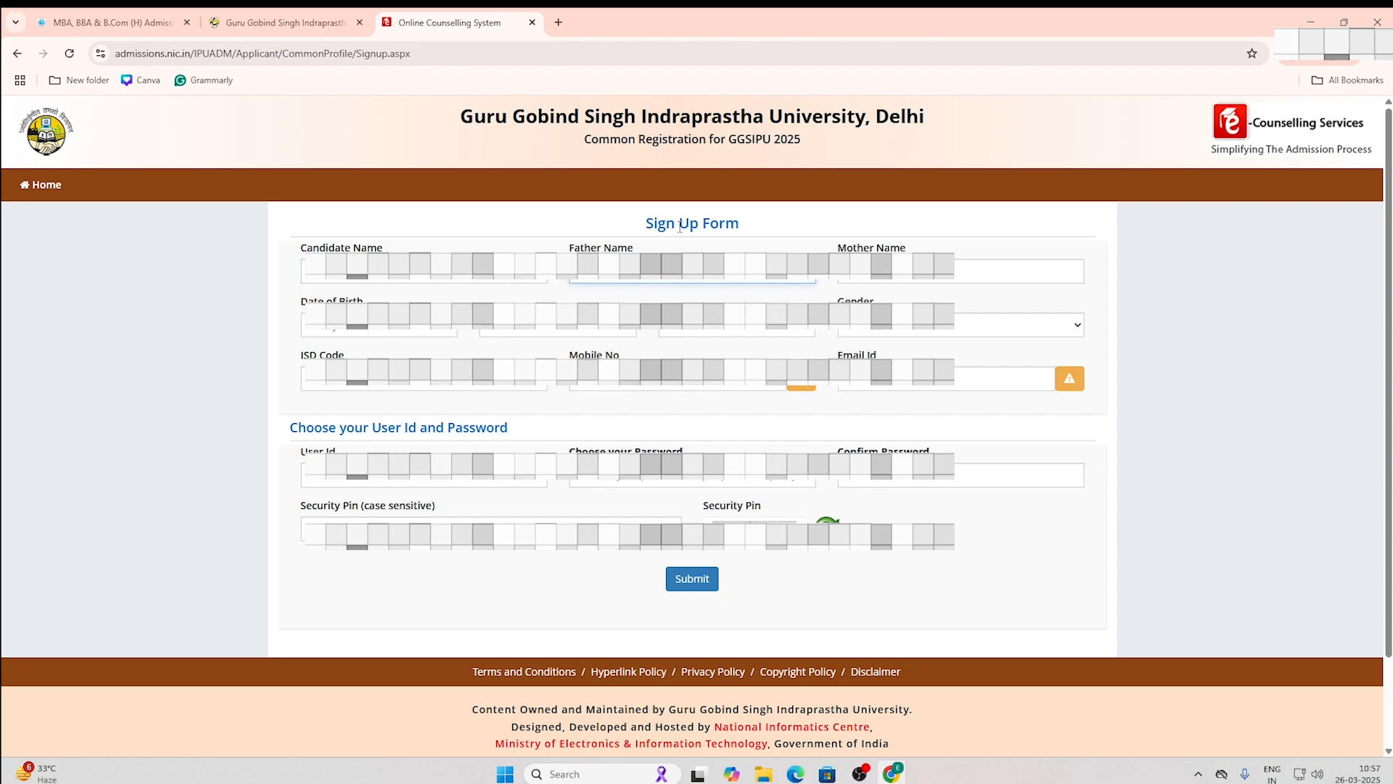
pyautogui.click(944, 272)
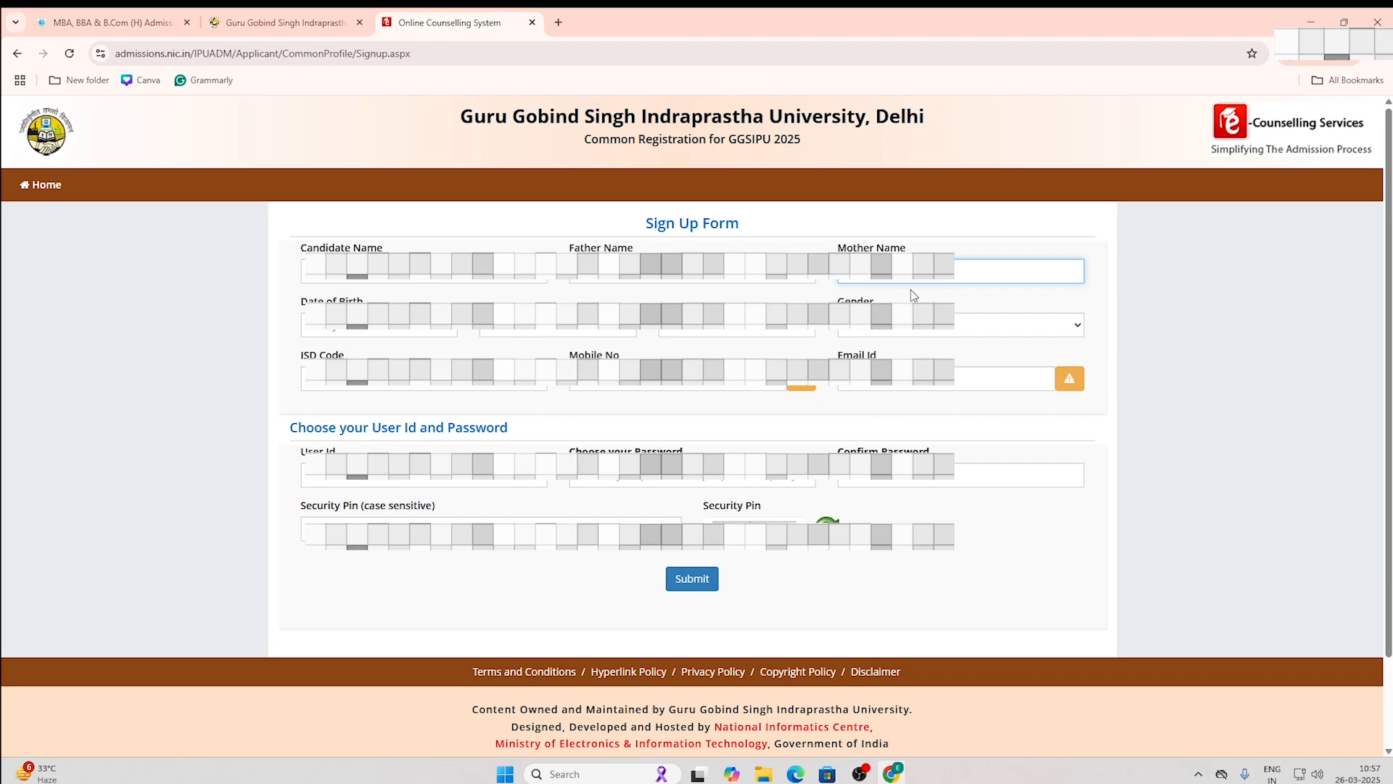
pyautogui.click(436, 332)
pyautogui.click(381, 524)
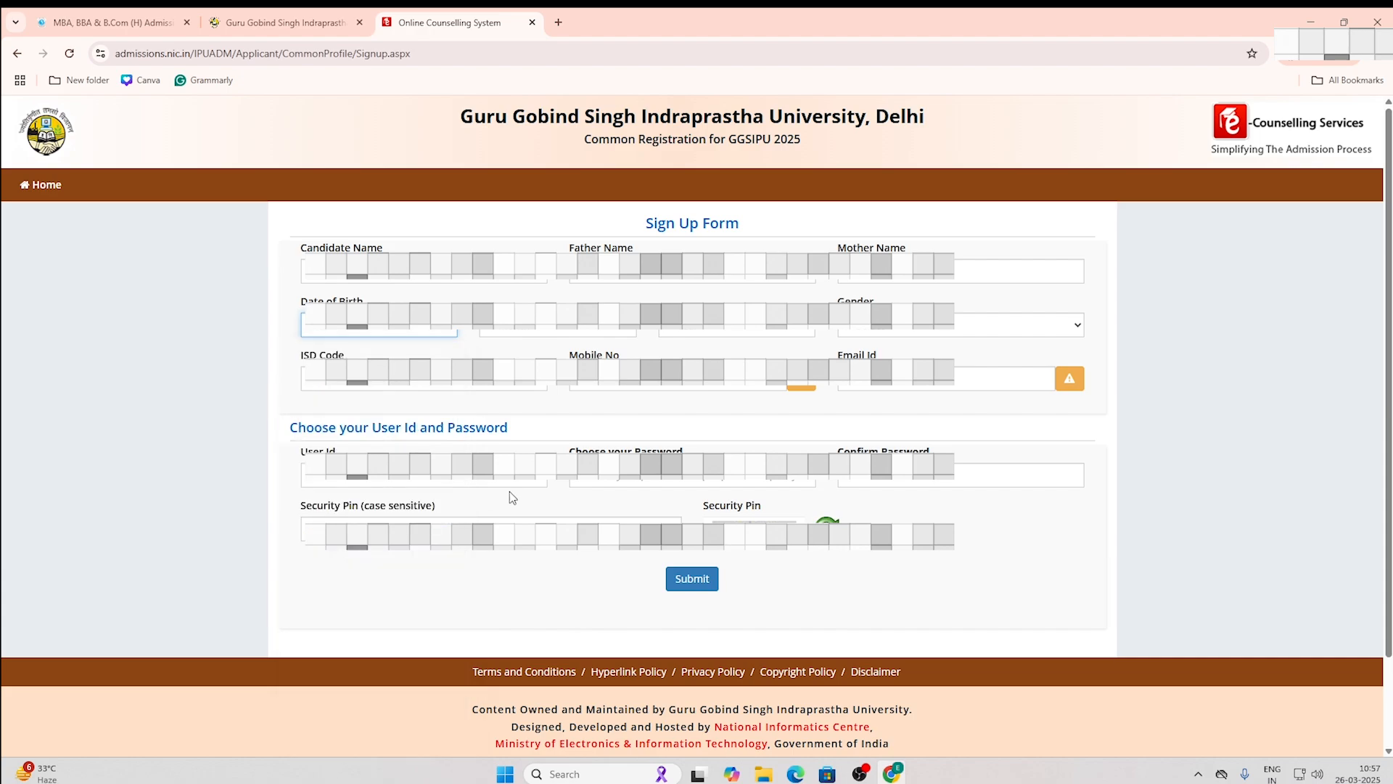
pyautogui.click(557, 325)
pyautogui.click(560, 427)
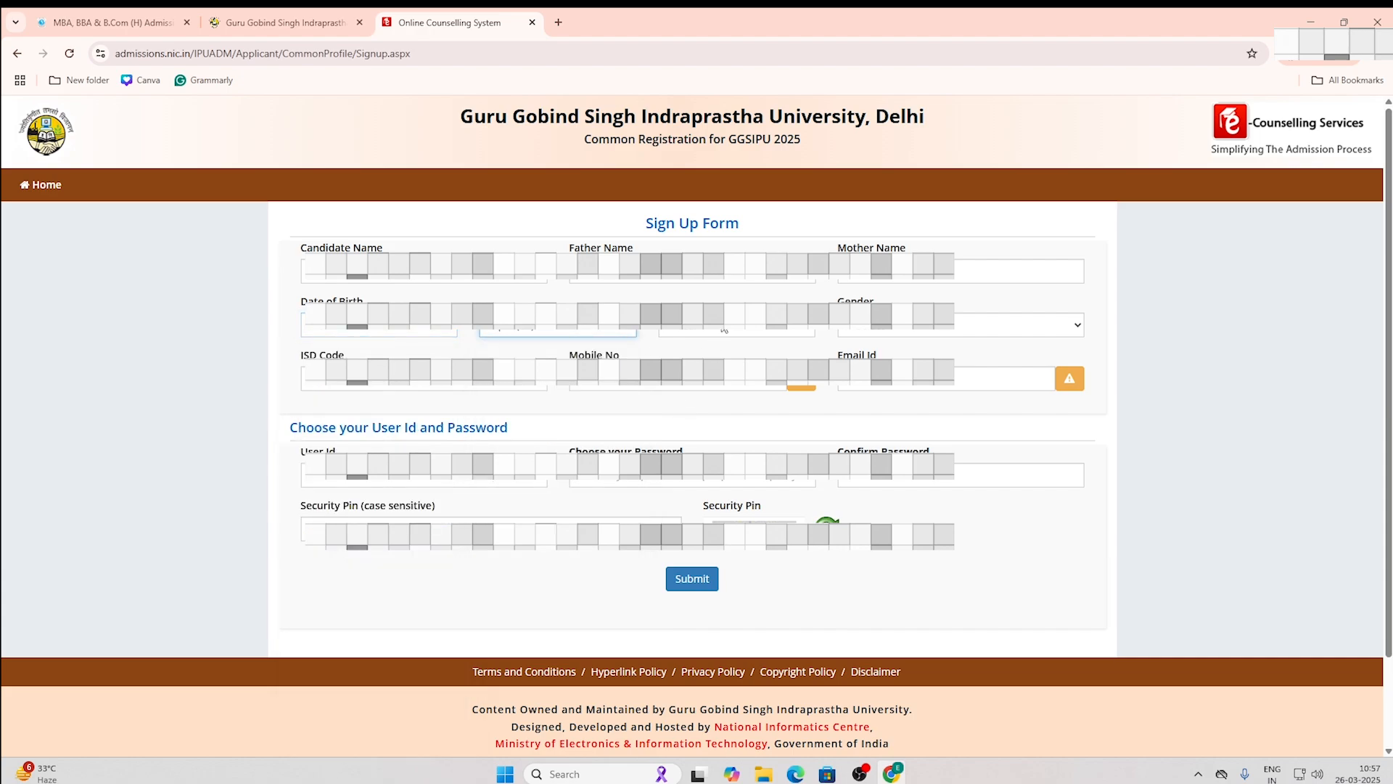
pyautogui.click(736, 325)
pyautogui.click(688, 566)
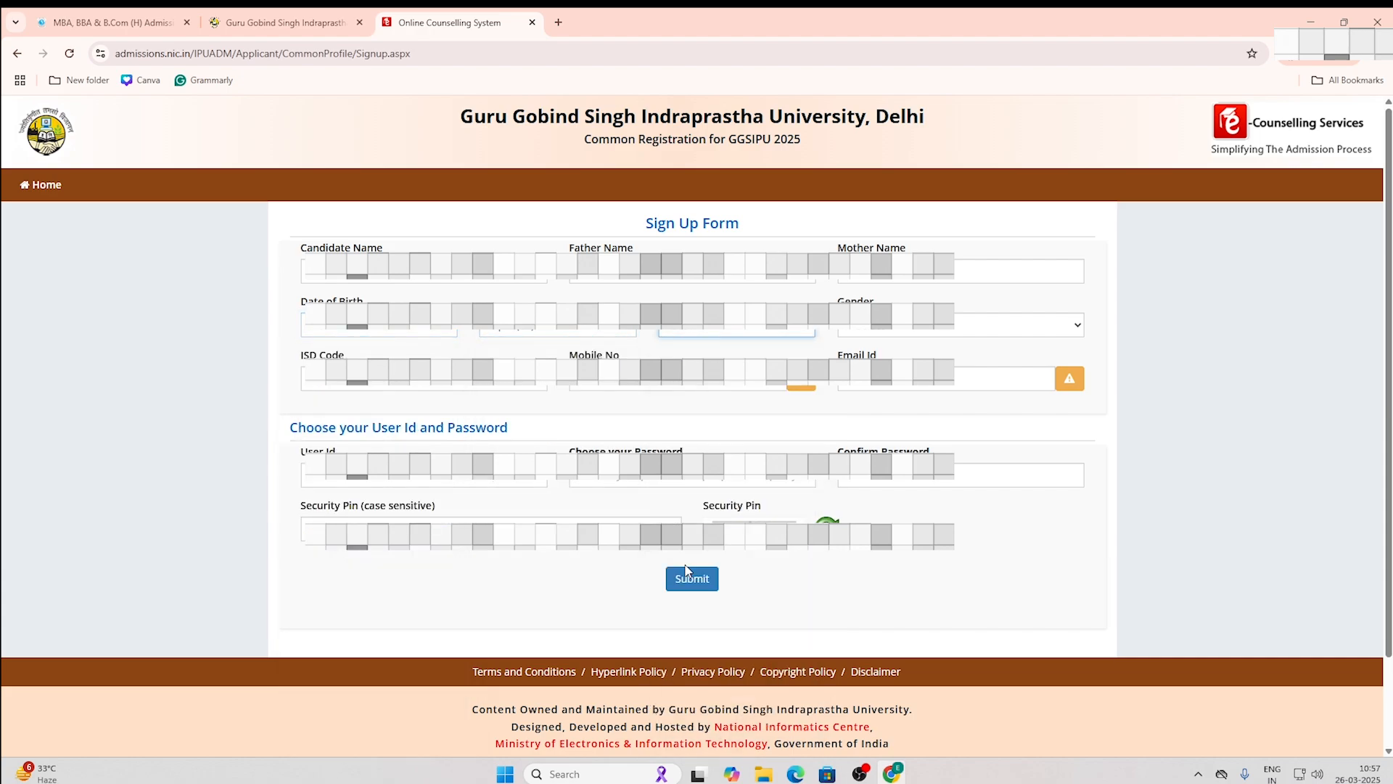
# Step: Set gender to Female and ISD code to India (91), then enter the mobile number and e-mail
pyautogui.click(1068, 325)
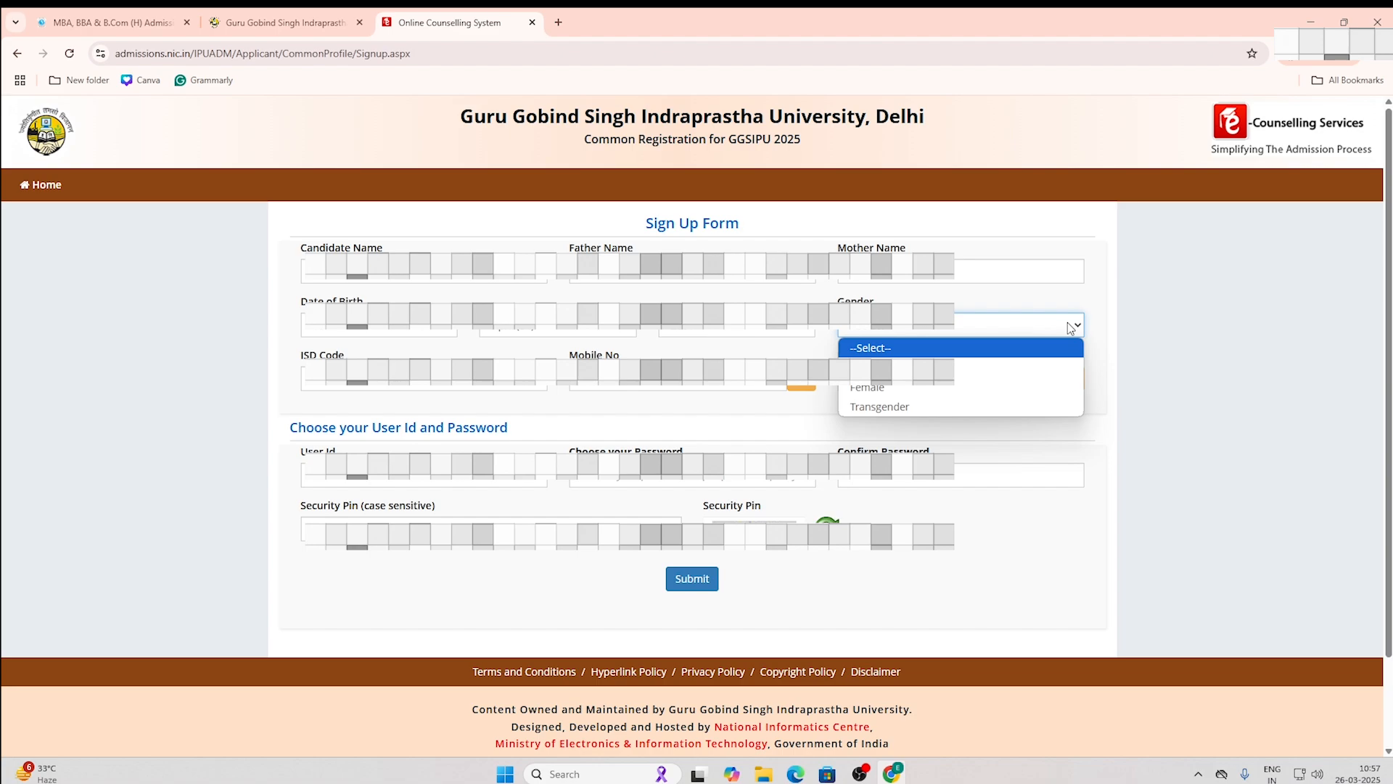
pyautogui.click(913, 391)
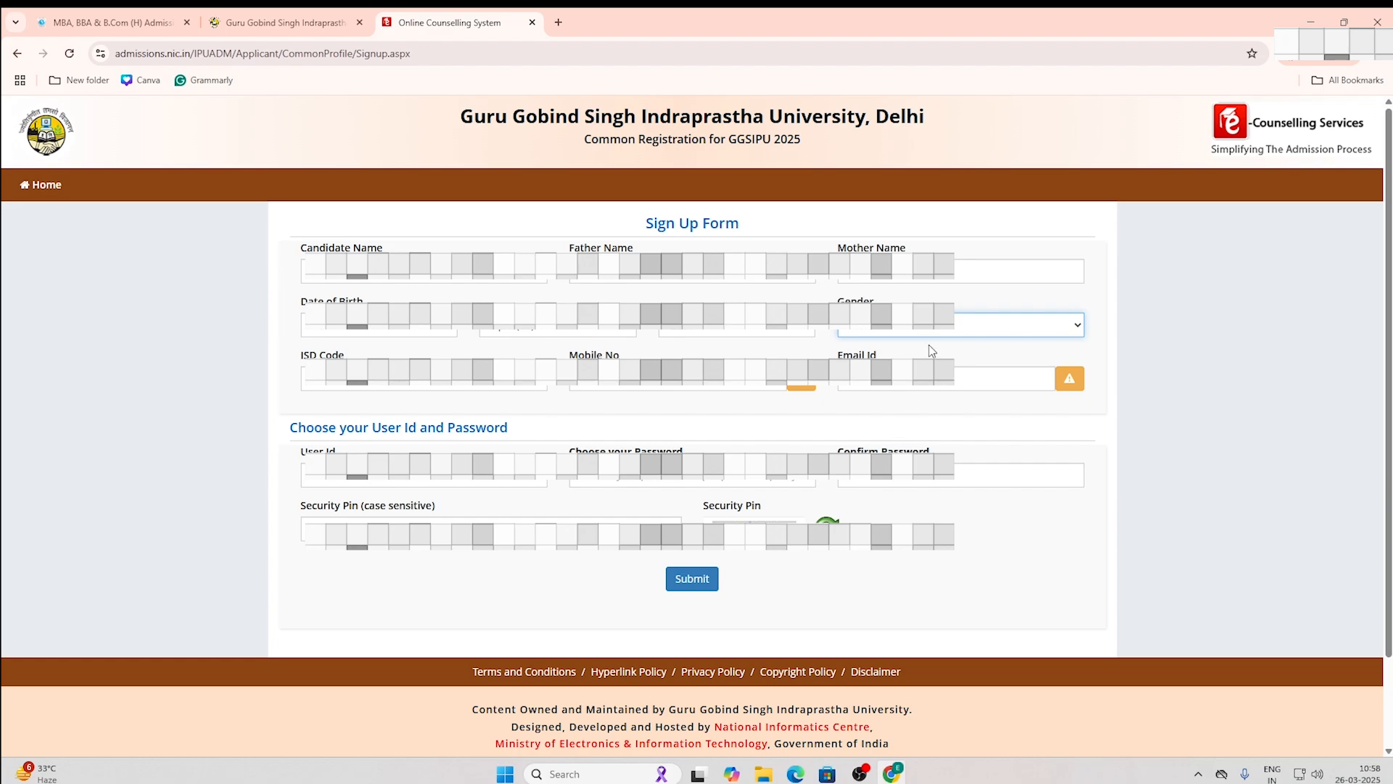
pyautogui.click(528, 388)
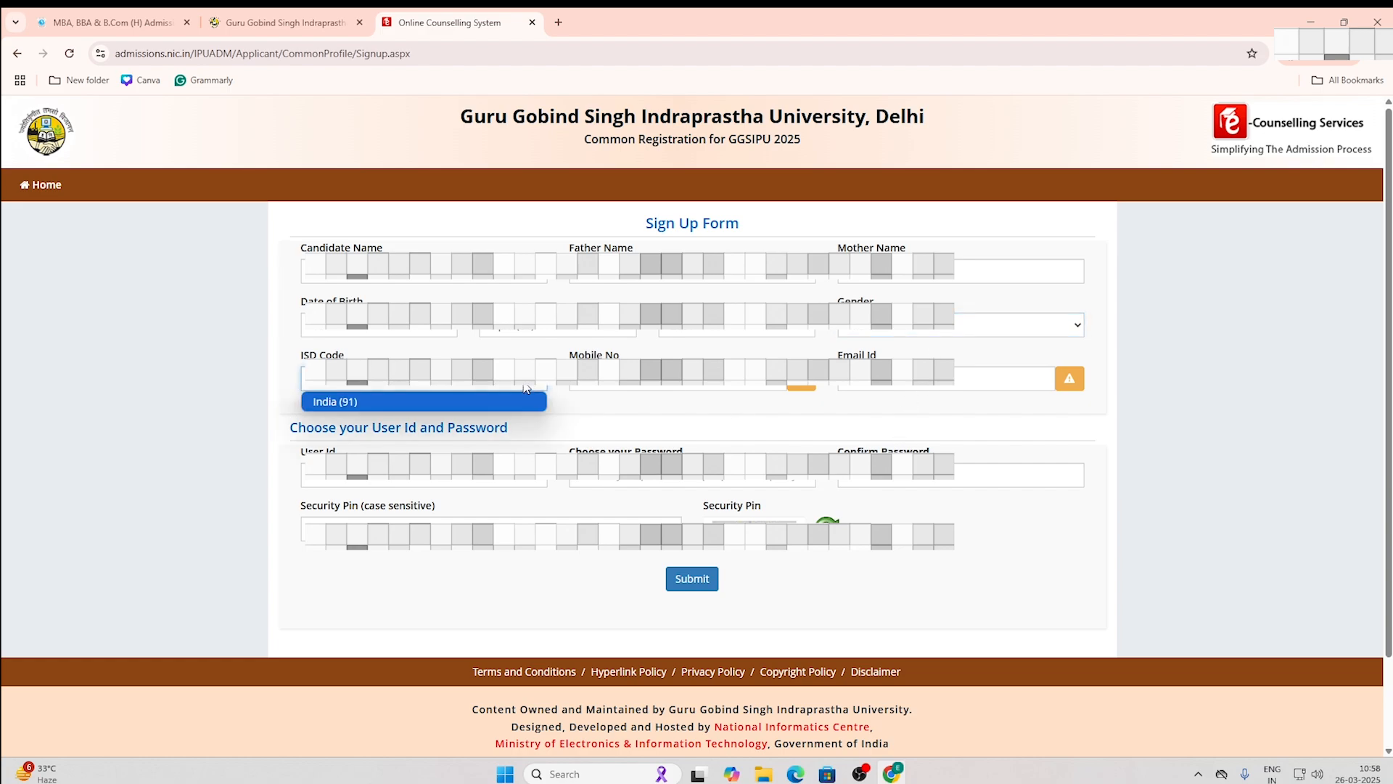
pyautogui.click(524, 384)
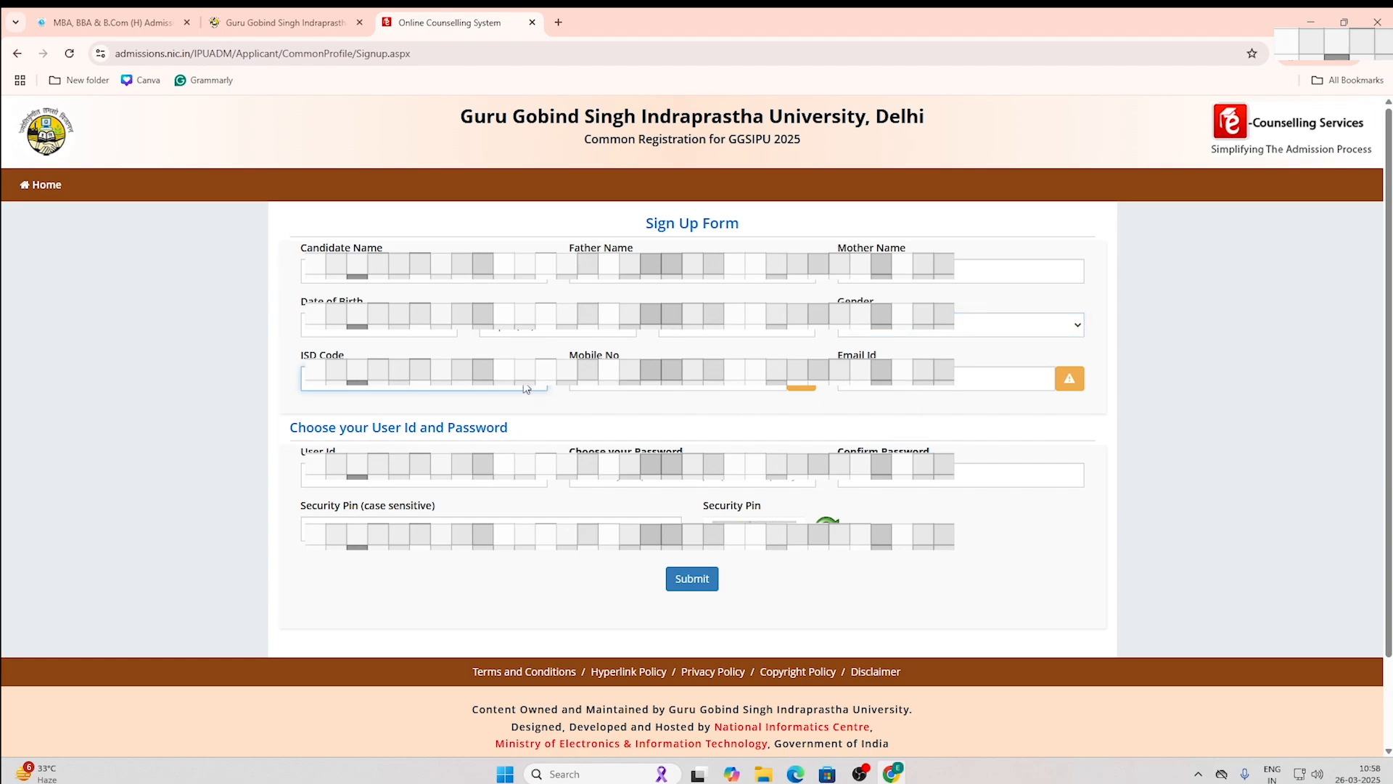
pyautogui.click(602, 387)
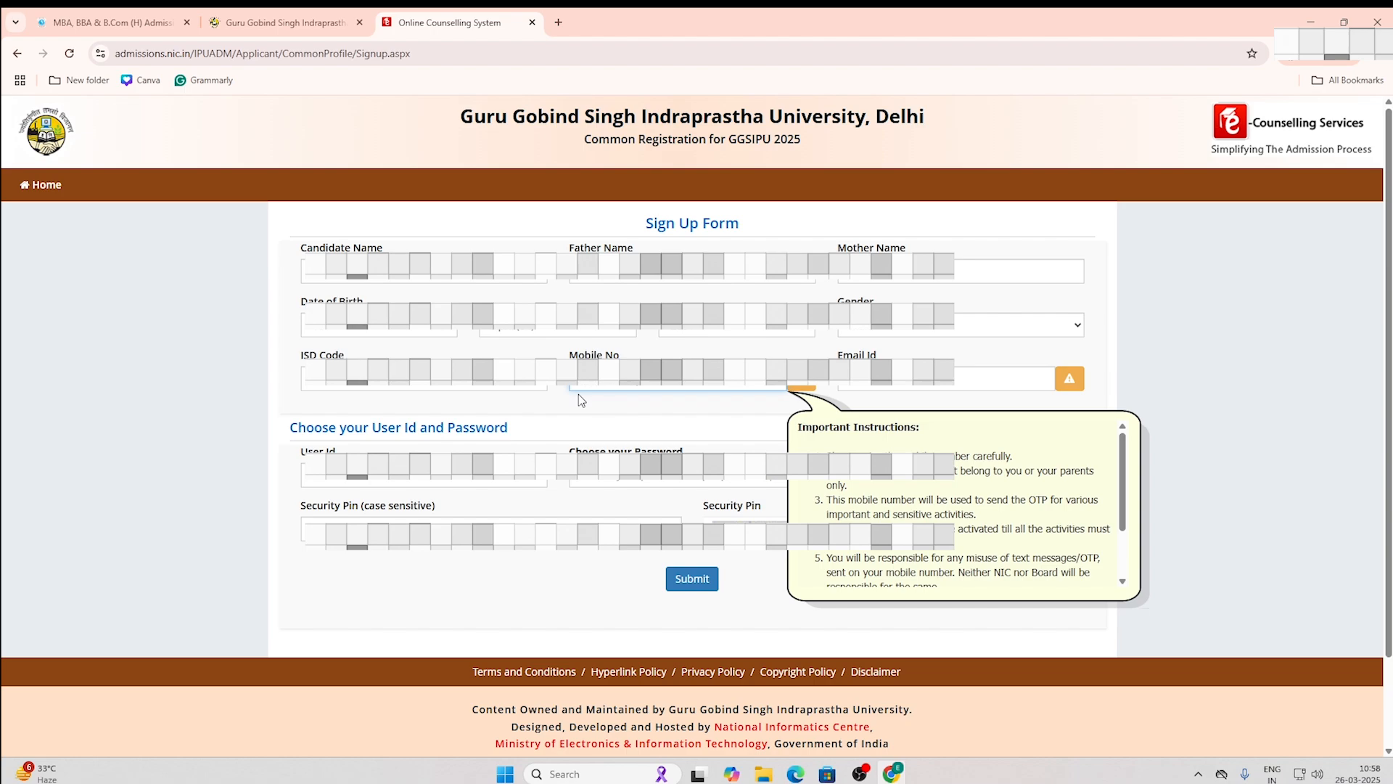
pyautogui.click(900, 377)
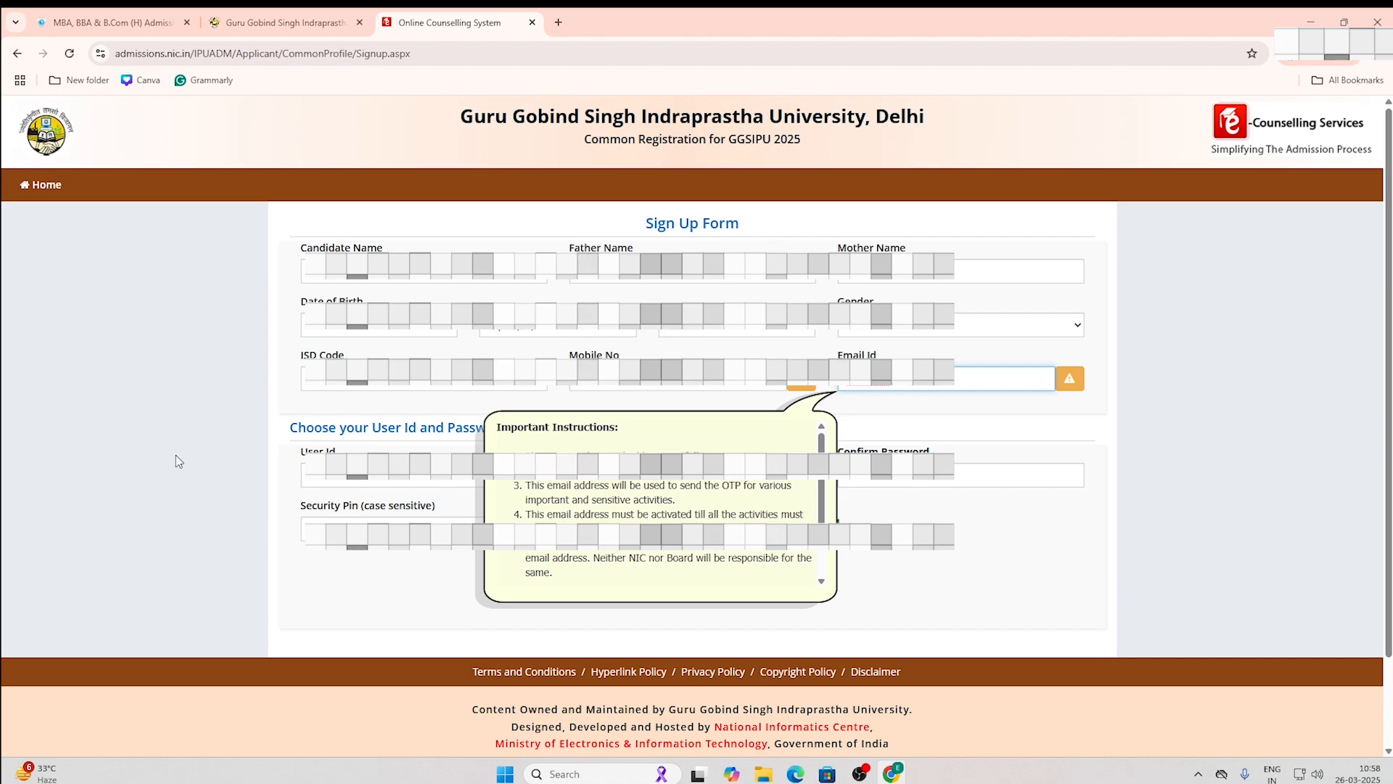
pyautogui.click(317, 478)
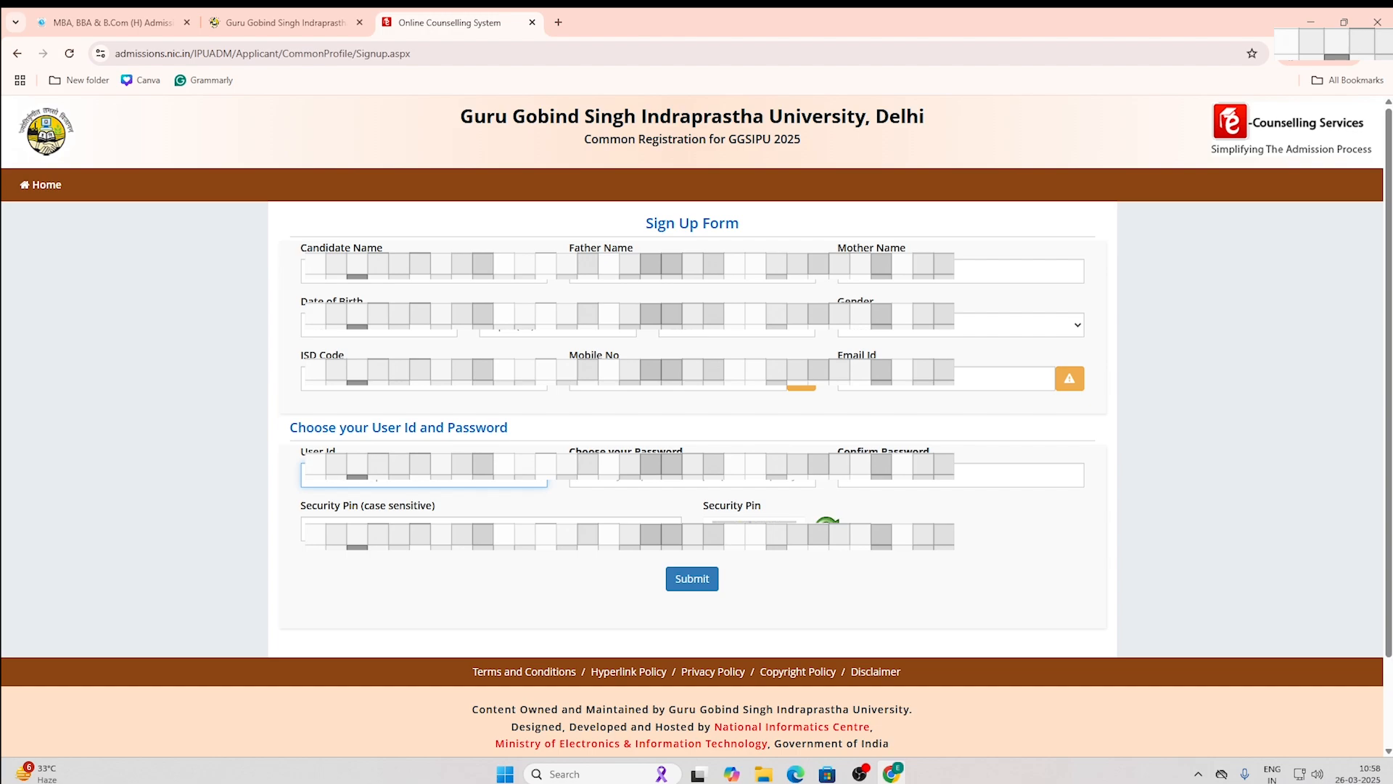
# Step: Enter the account password and its confirmation, then the security pin from the captcha
pyautogui.click(605, 484)
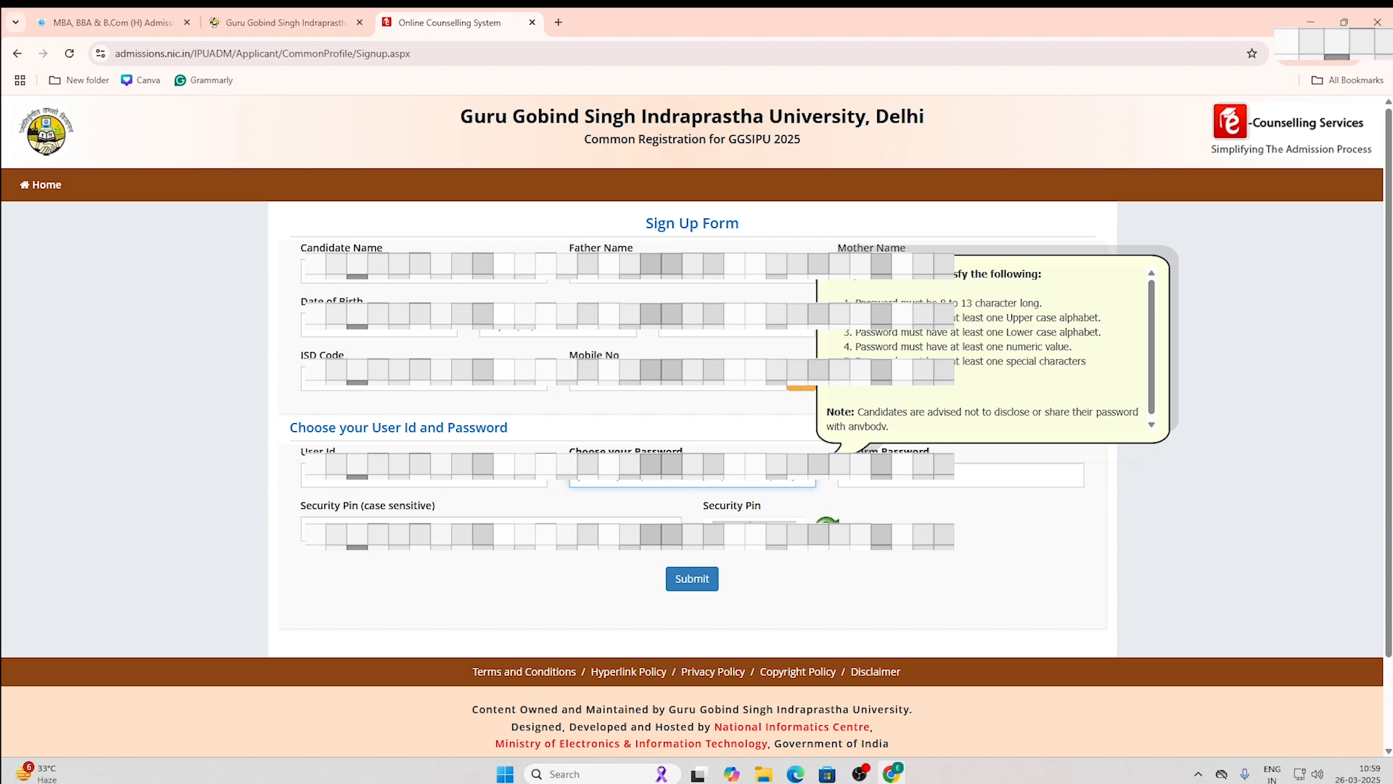
pyautogui.write('•')
pyautogui.click(881, 478)
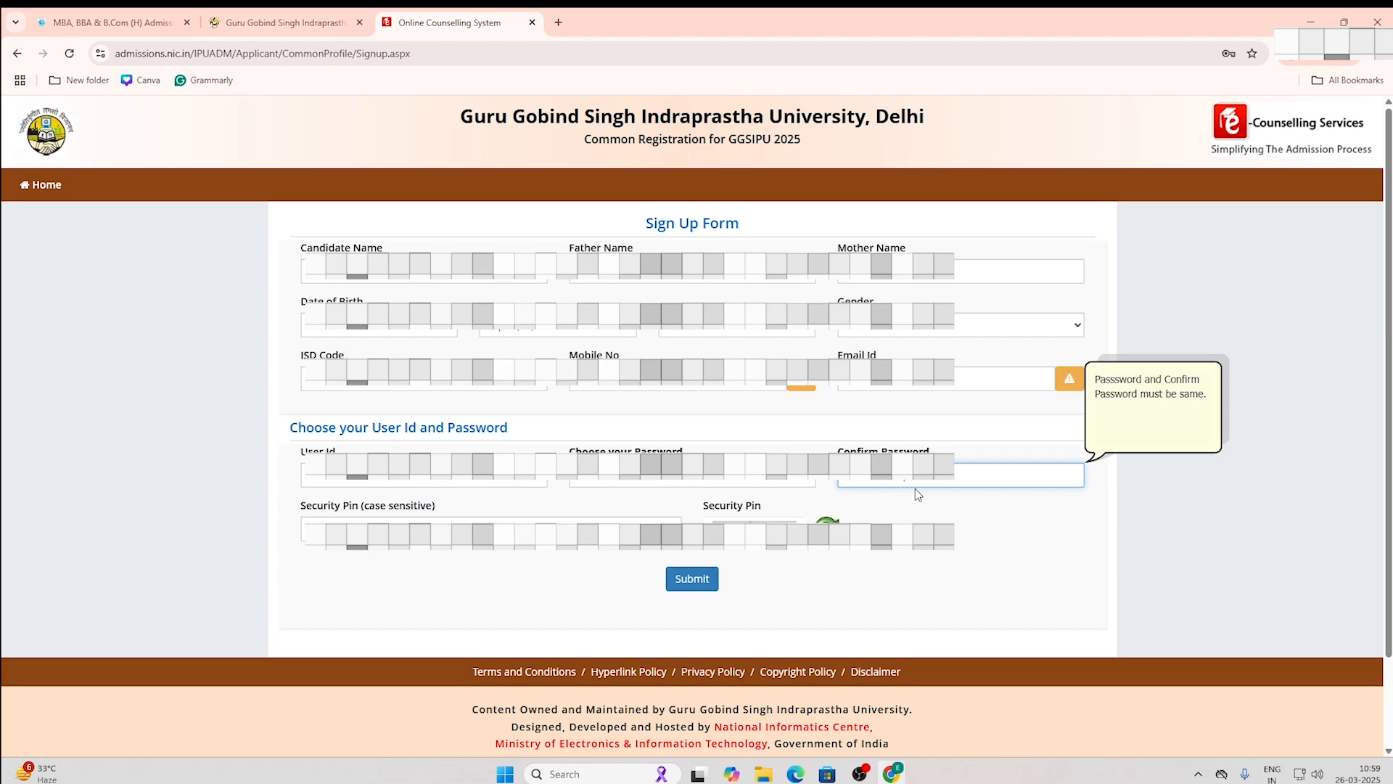
pyautogui.click(416, 525)
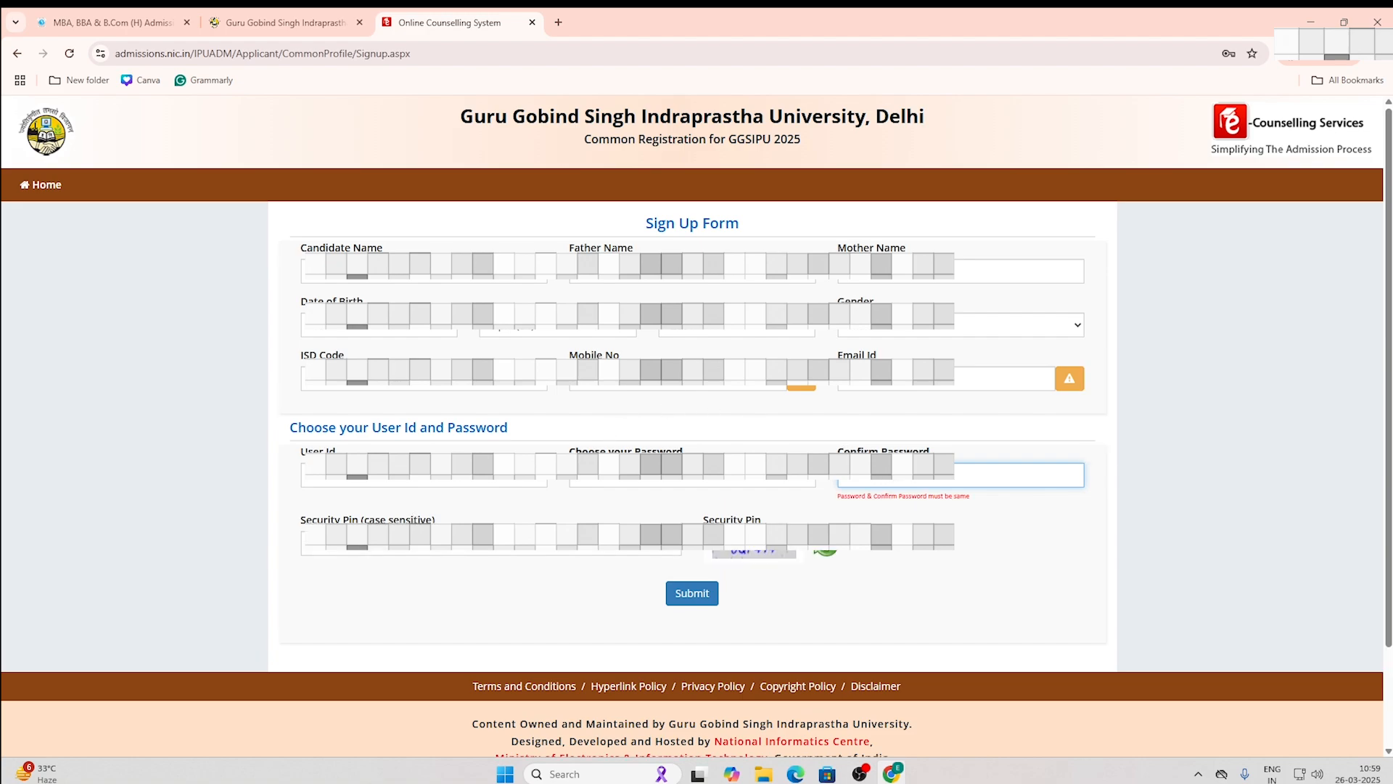
pyautogui.press('Tab')
pyautogui.click(893, 477)
pyautogui.click(377, 540)
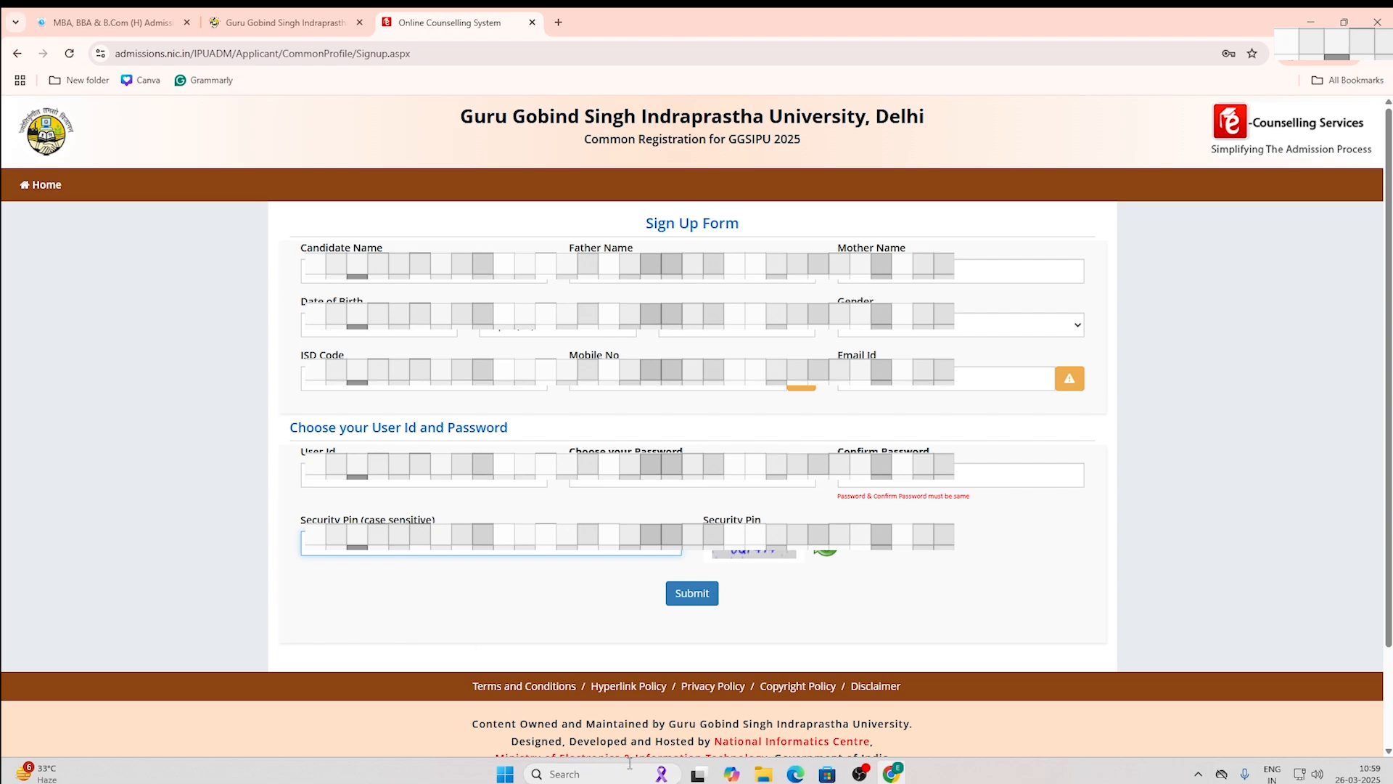
# Step: Submit the sign-up form and dismiss the password length warning
pyautogui.click(692, 593)
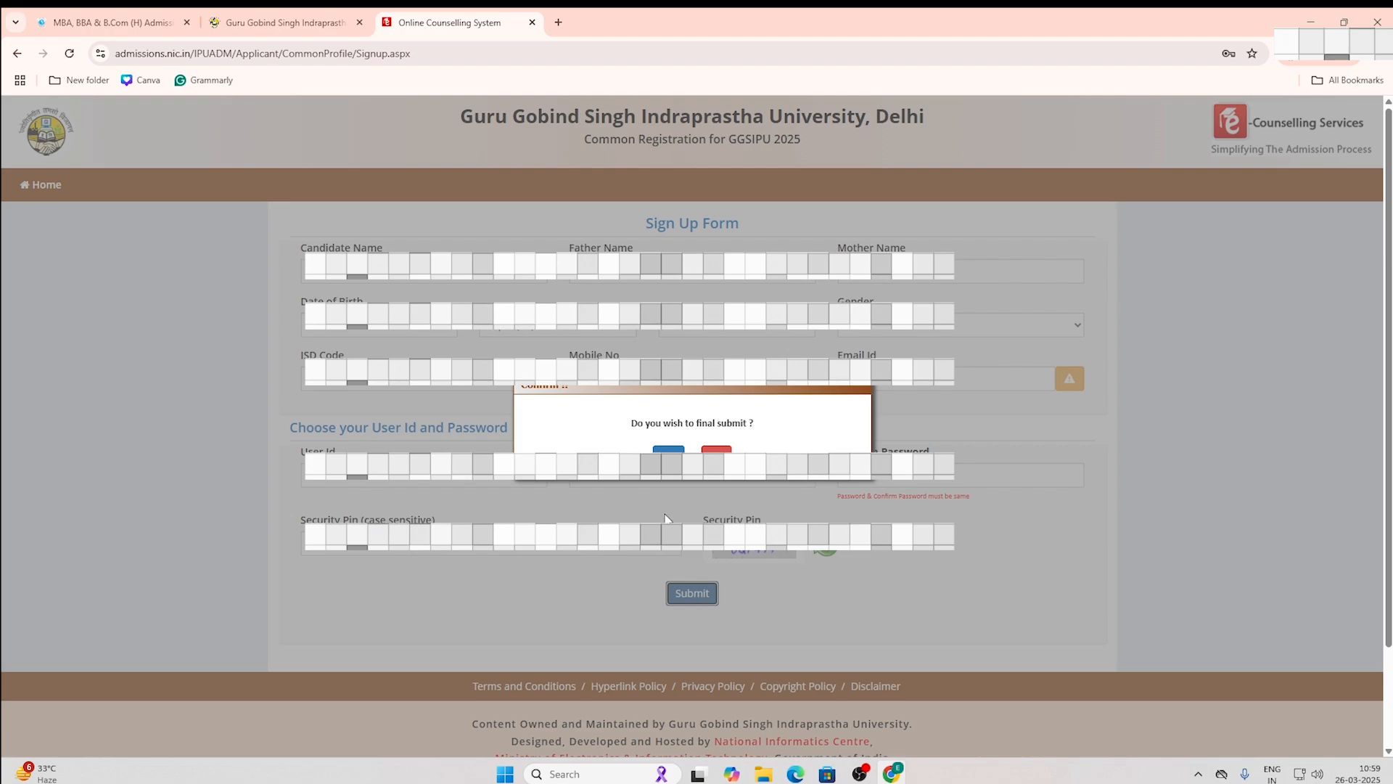
pyautogui.click(668, 451)
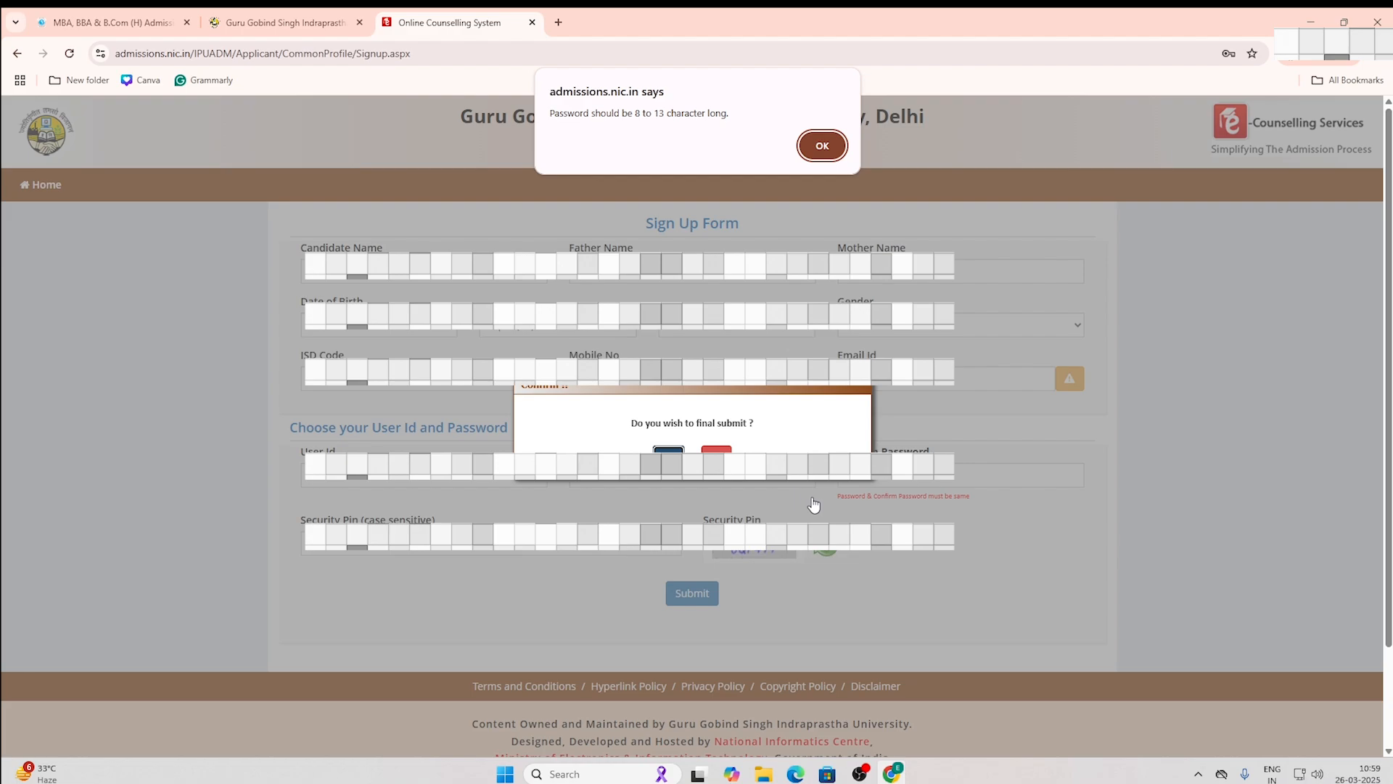
pyautogui.click(823, 145)
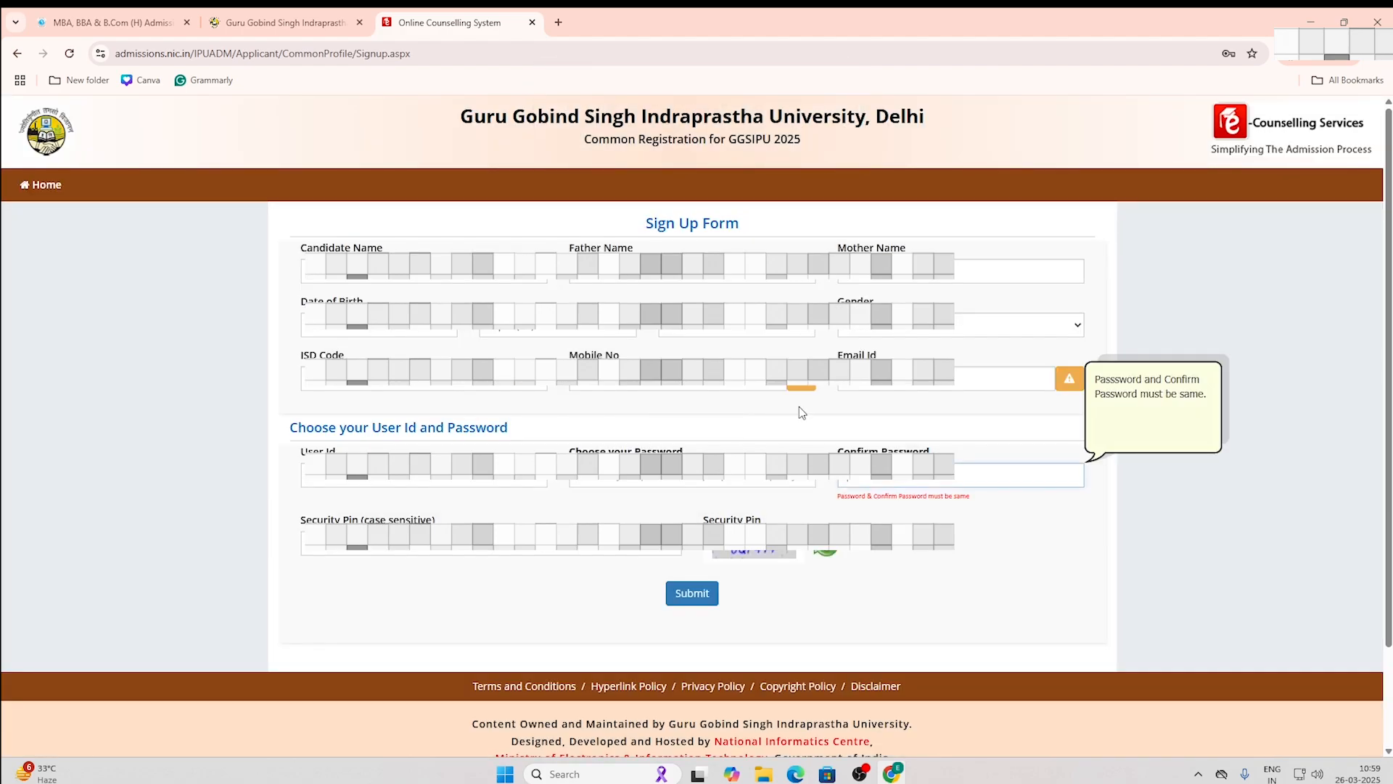
# Step: Re-enter both passwords and resubmit, dismissing the length warning and password encryption error
pyautogui.click(662, 480)
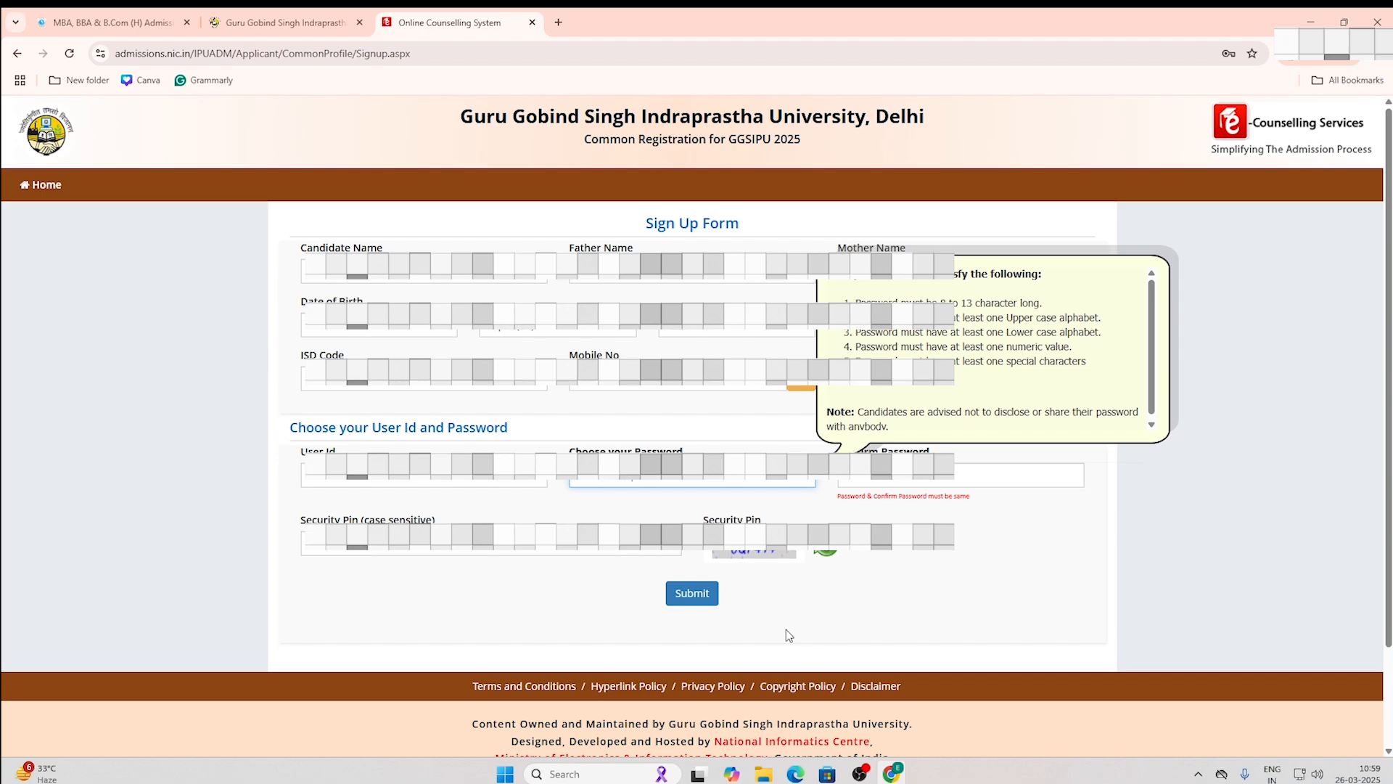
pyautogui.click(918, 475)
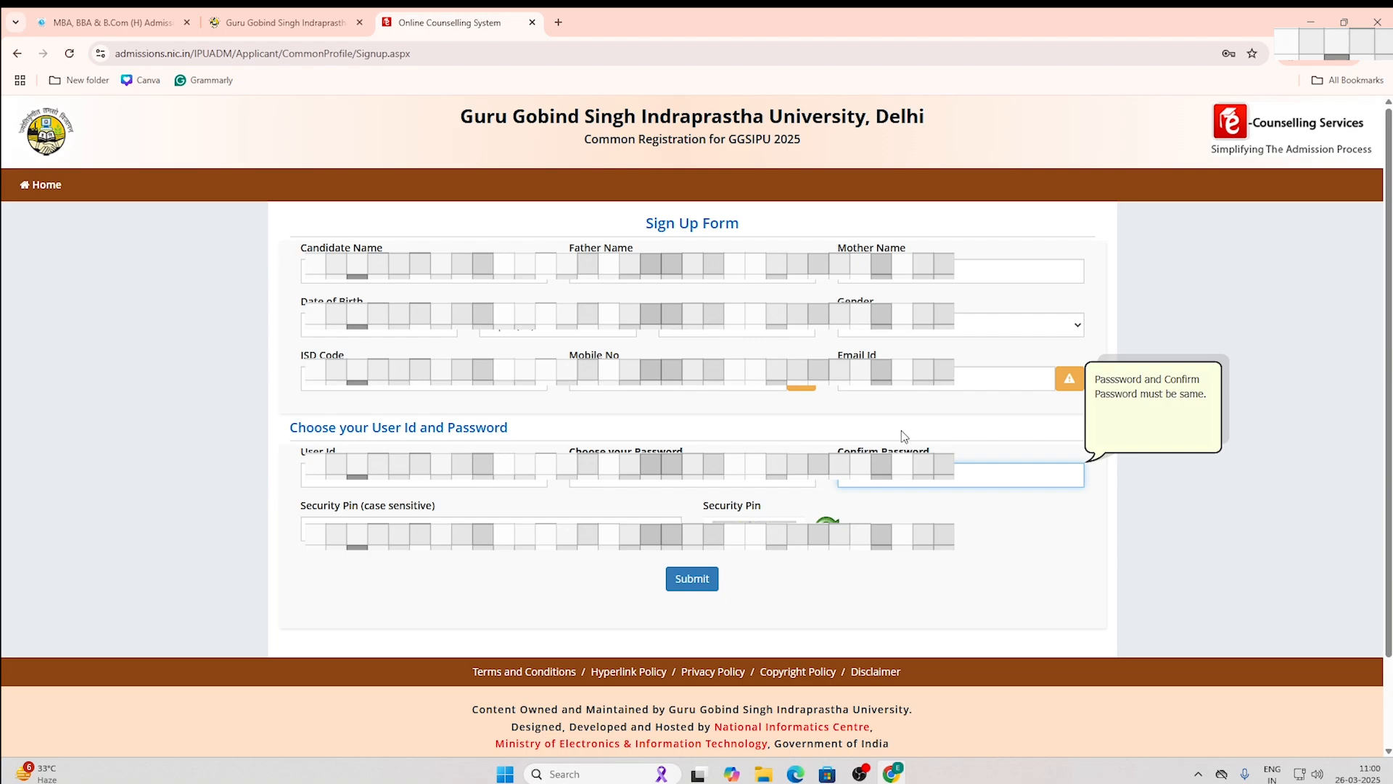
pyautogui.click(690, 586)
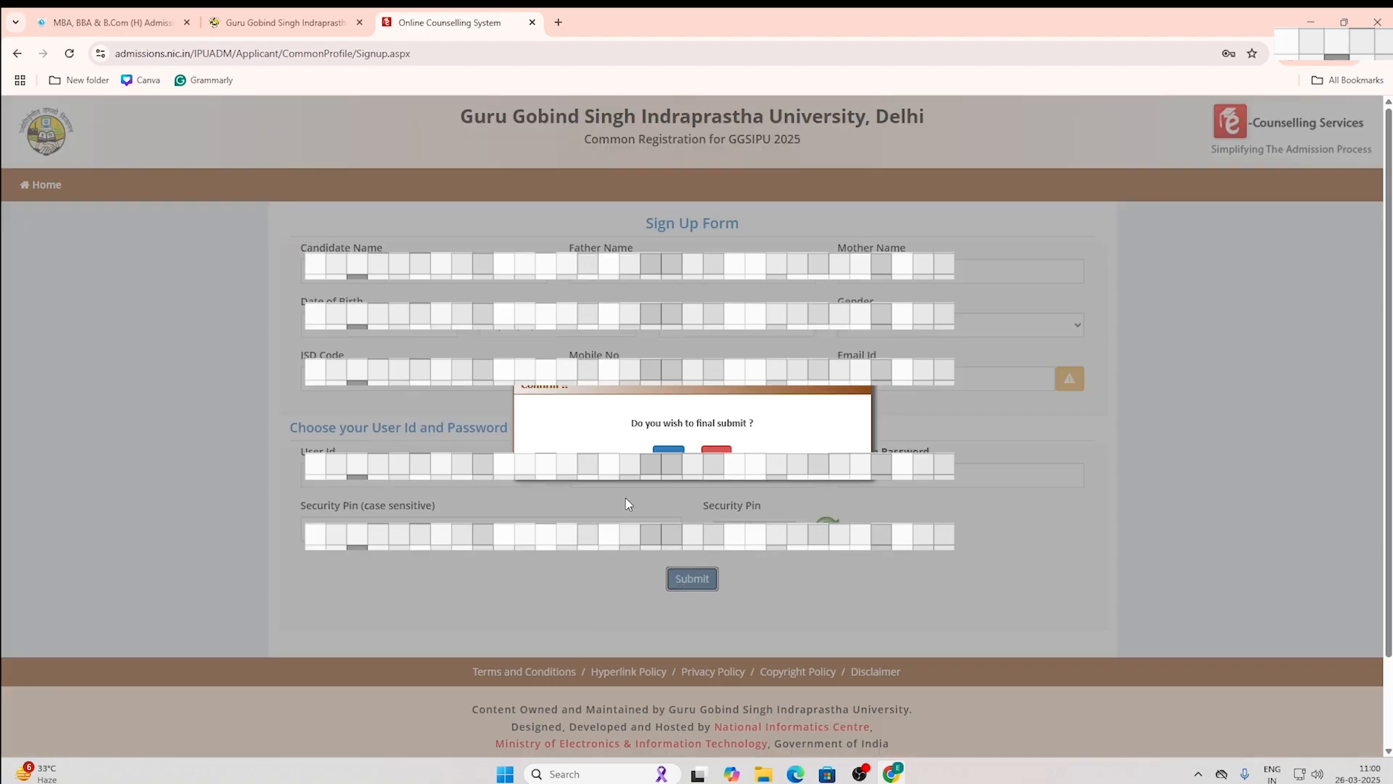
pyautogui.click(668, 452)
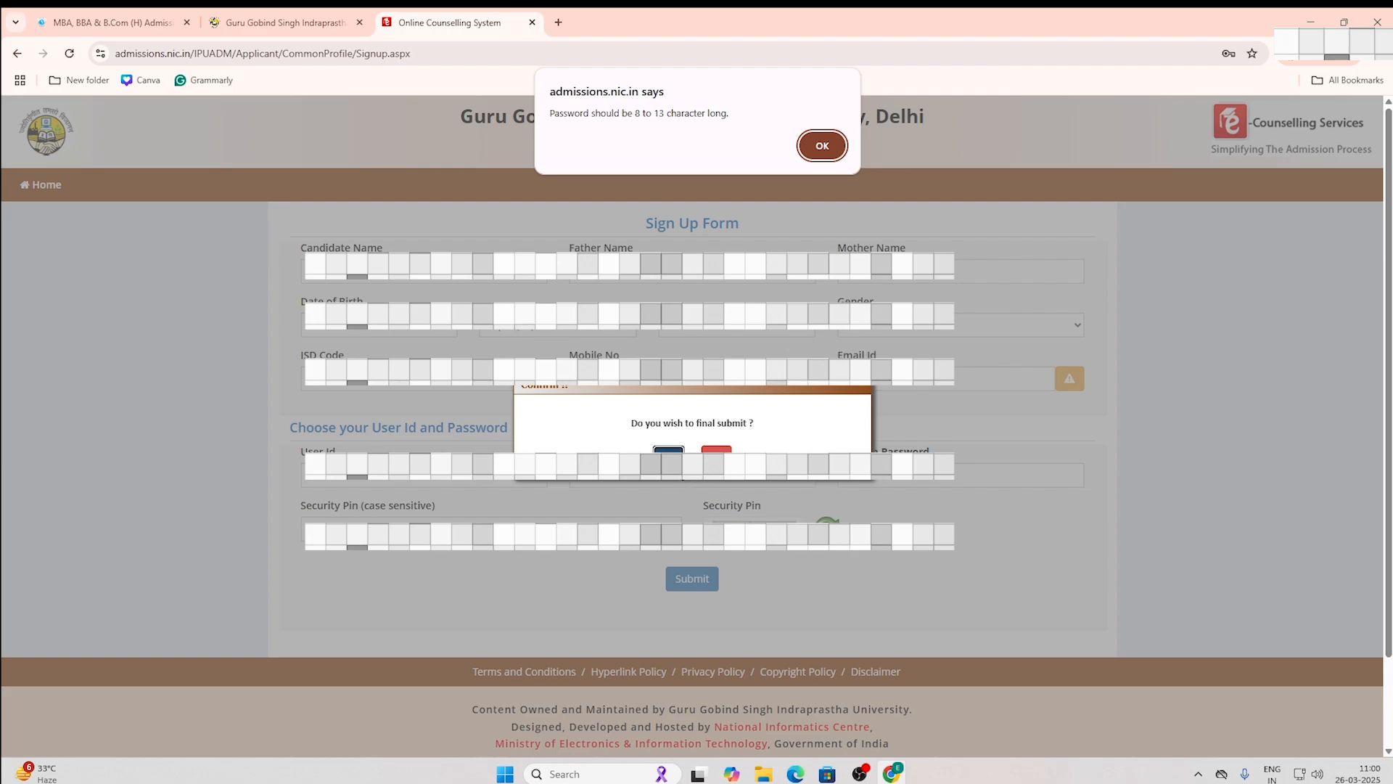
pyautogui.click(822, 147)
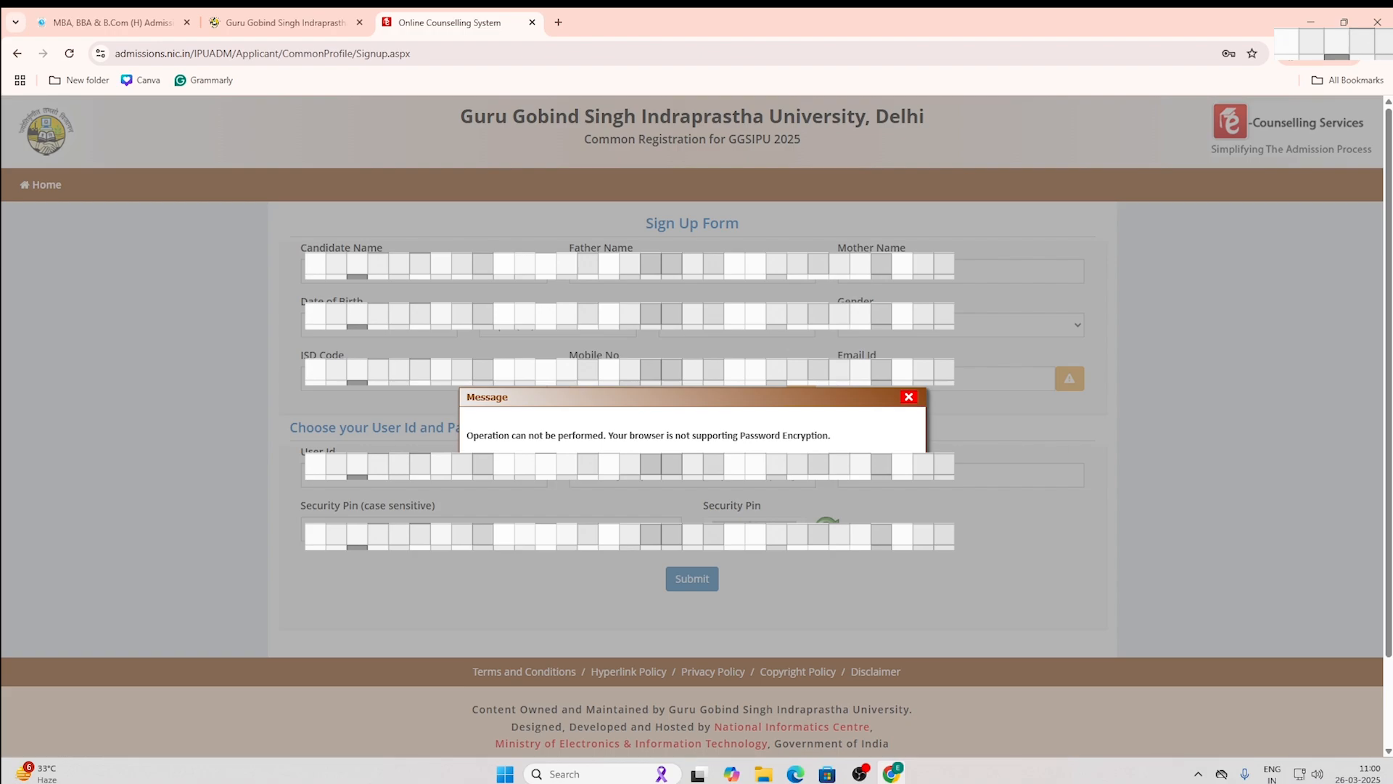
pyautogui.click(908, 398)
pyautogui.click(640, 482)
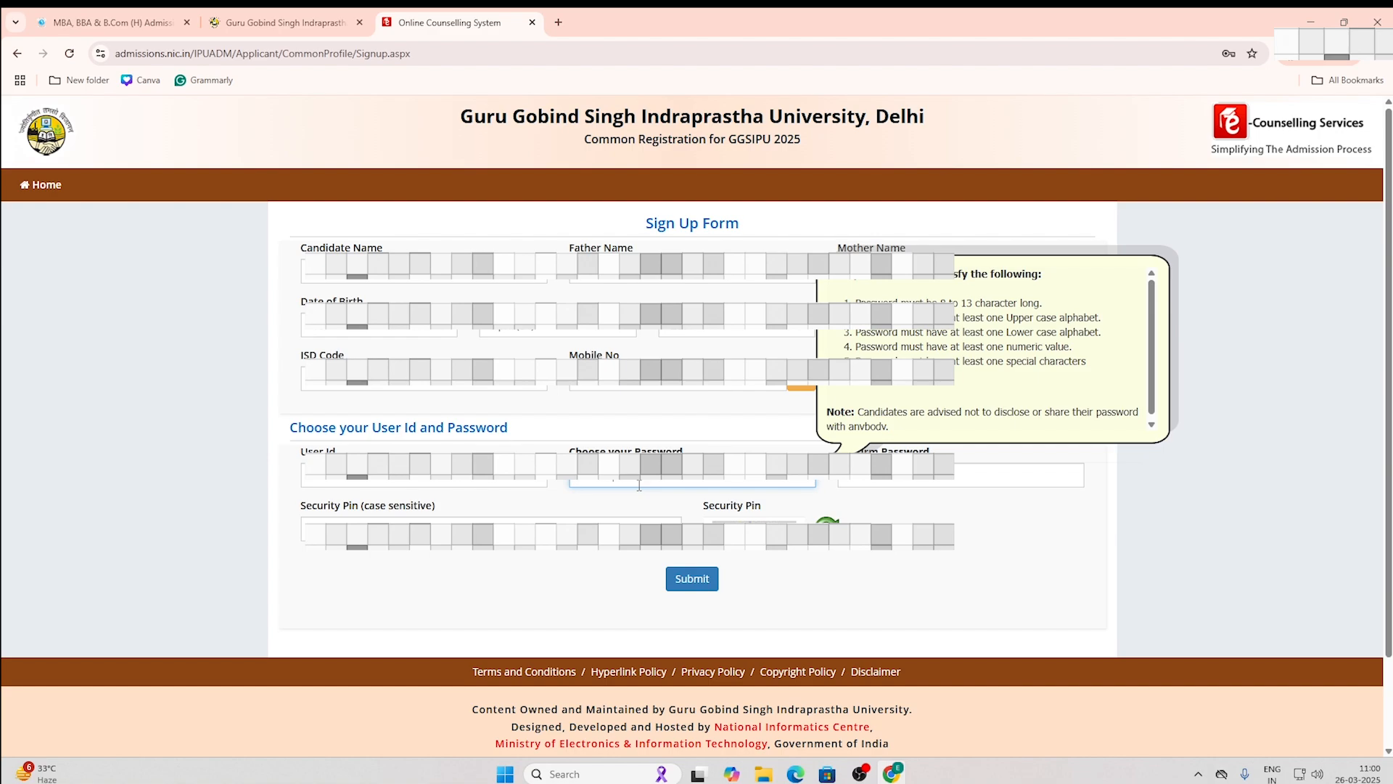
# Step: Retype the password and its confirmation, then submit the sign-up form and confirm with Yes
pyautogui.press('BackSpace')
pyautogui.write('a')
pyautogui.click(847, 479)
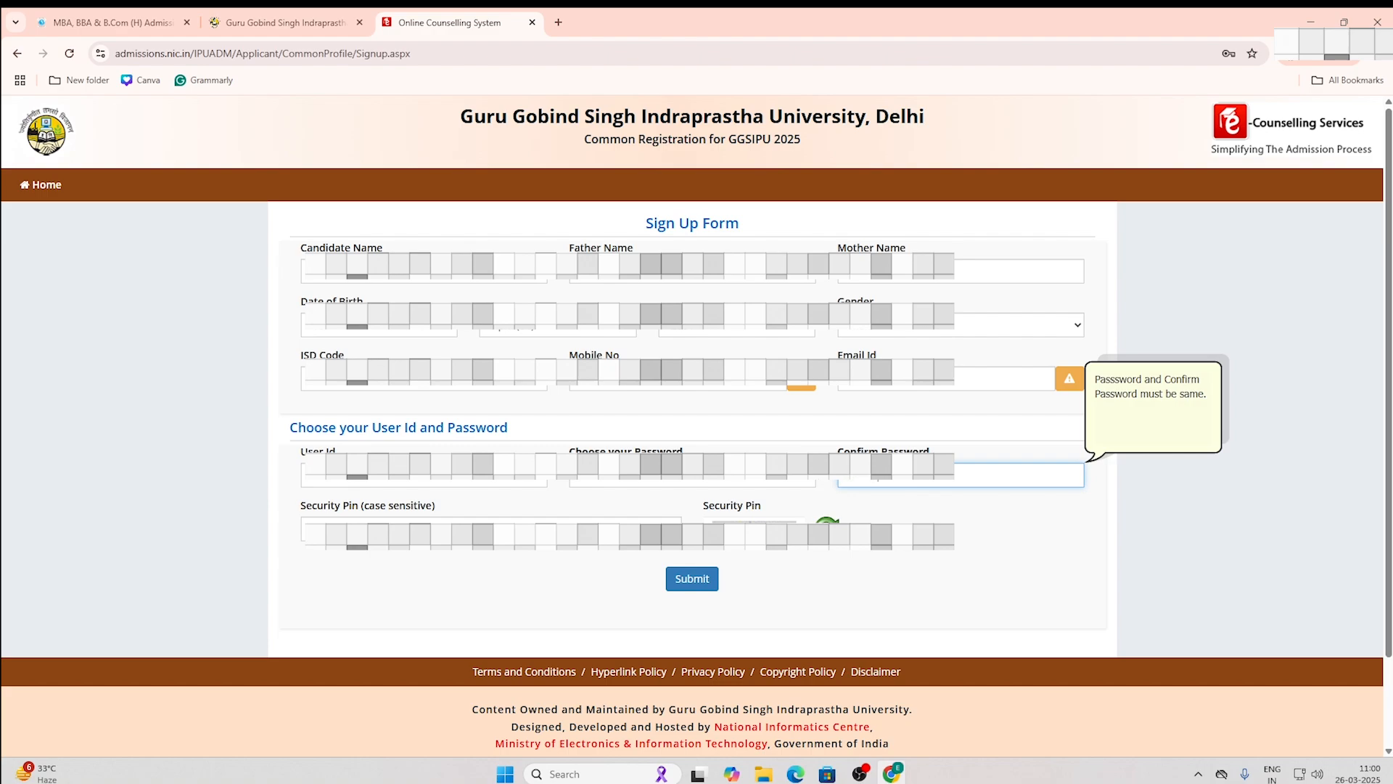
pyautogui.click(693, 580)
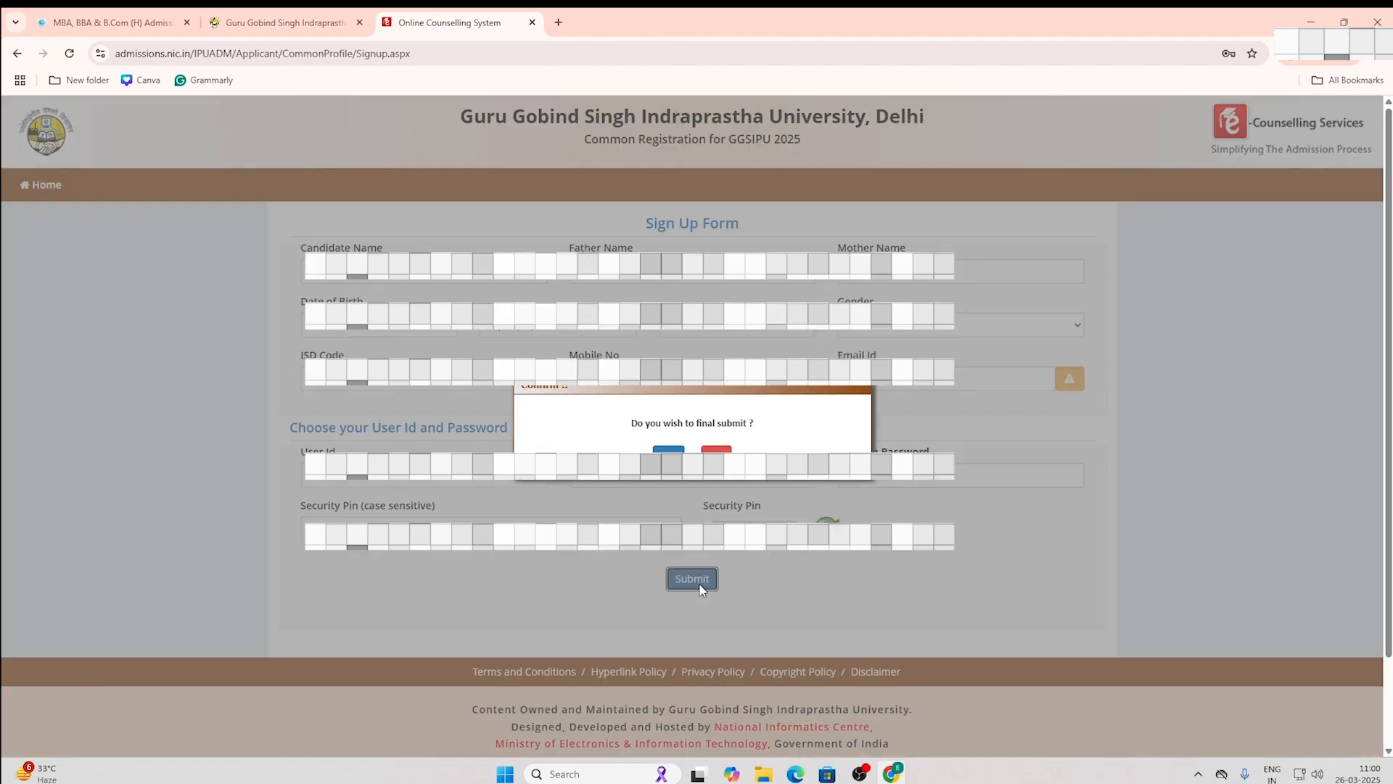
pyautogui.click(668, 451)
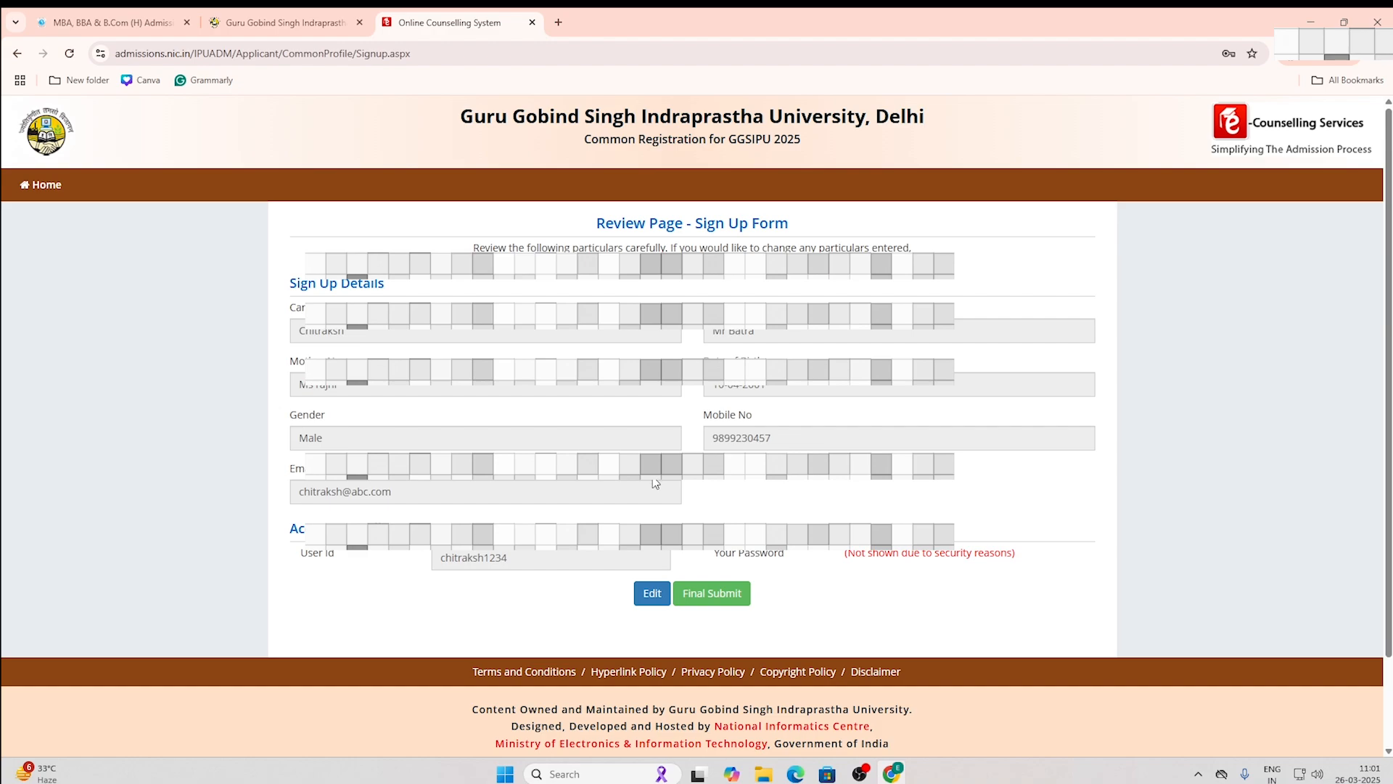
# Step: Final-submit the reviewed registration, then continue to login to complete the profile
pyautogui.click(711, 597)
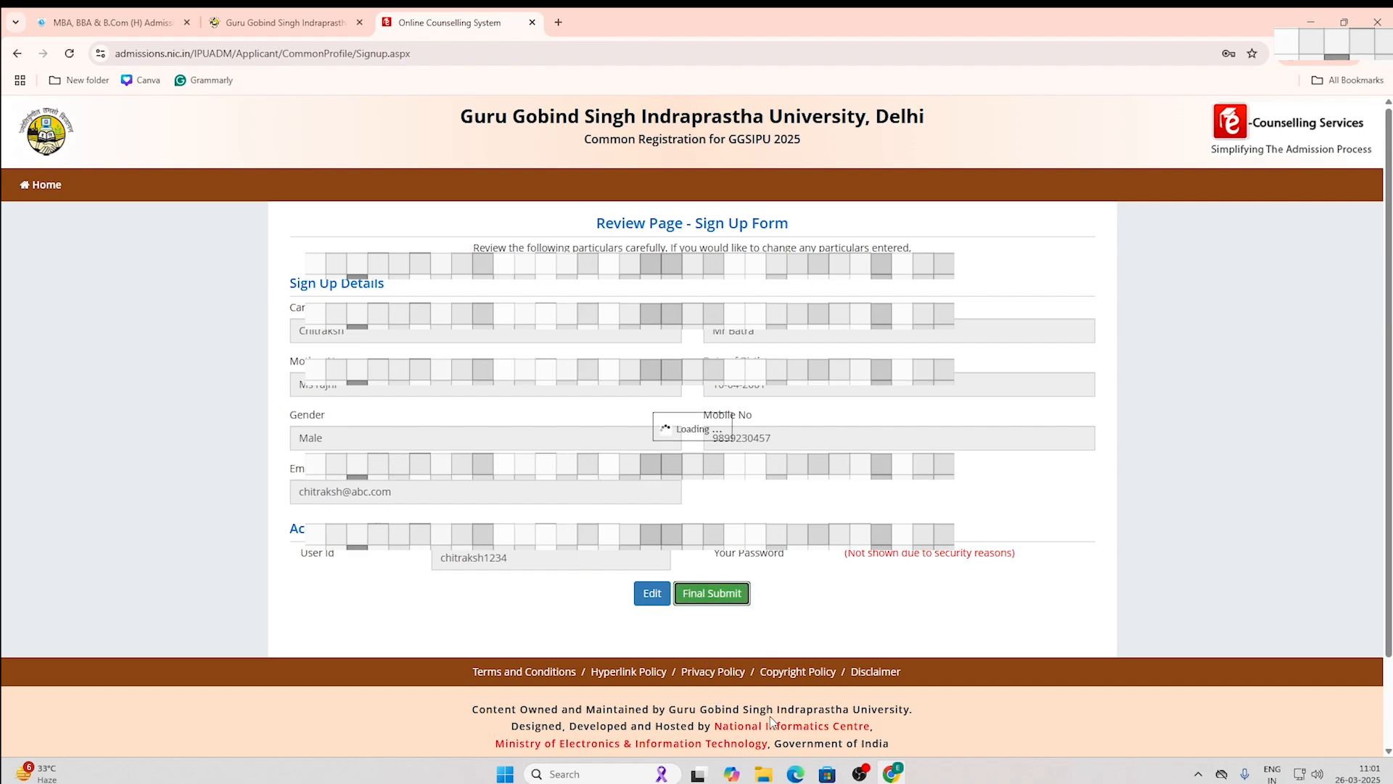
pyautogui.moveTo(697, 773)
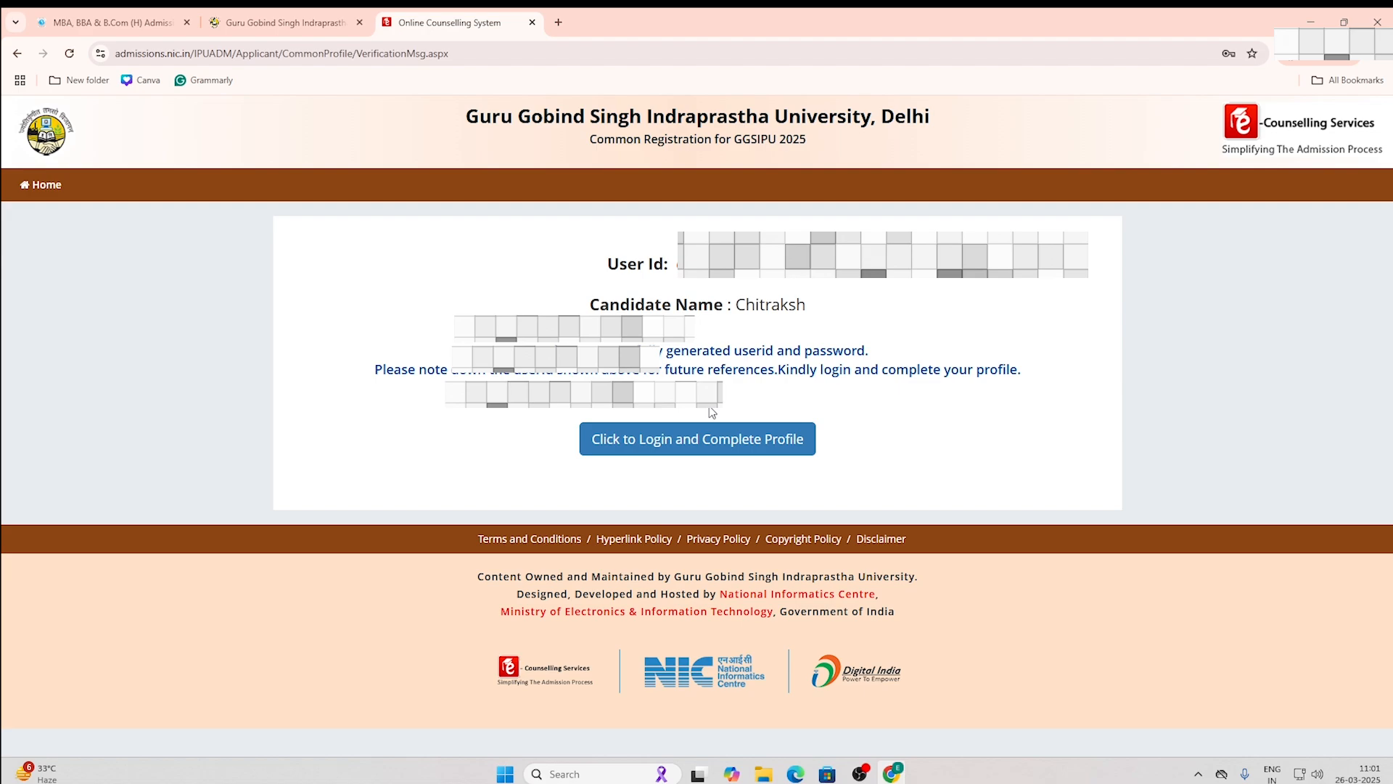
pyautogui.click(736, 439)
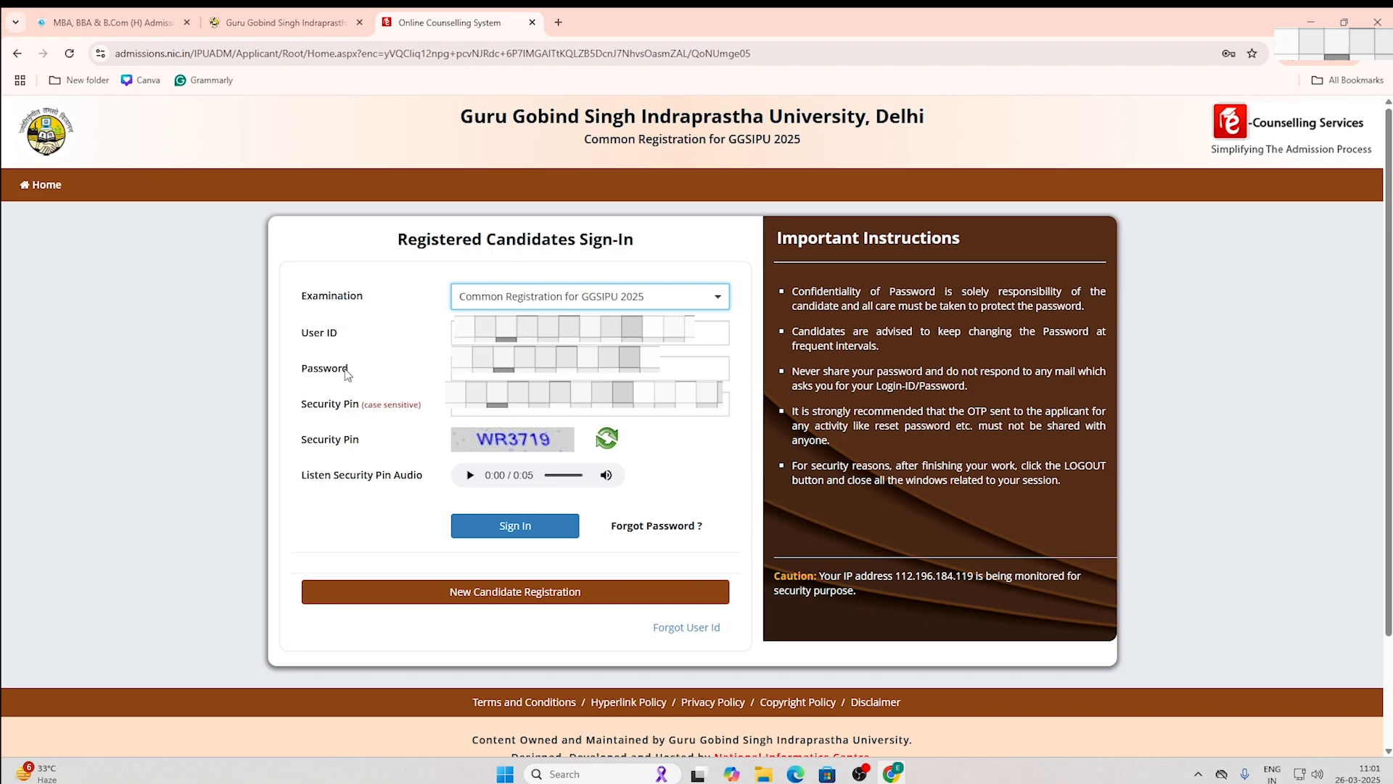
# Step: Enter the user ID, password and security pin and sign in
pyautogui.click(492, 339)
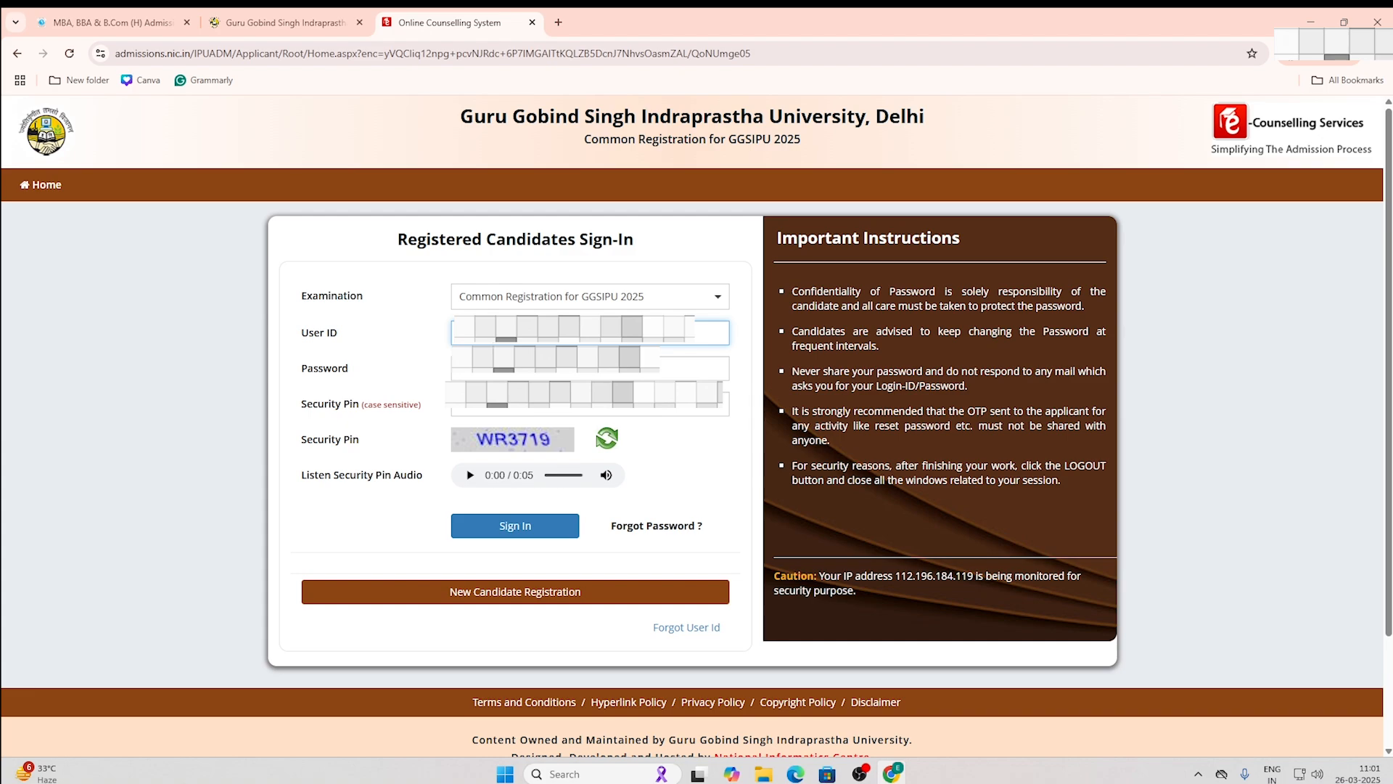
pyautogui.click(501, 366)
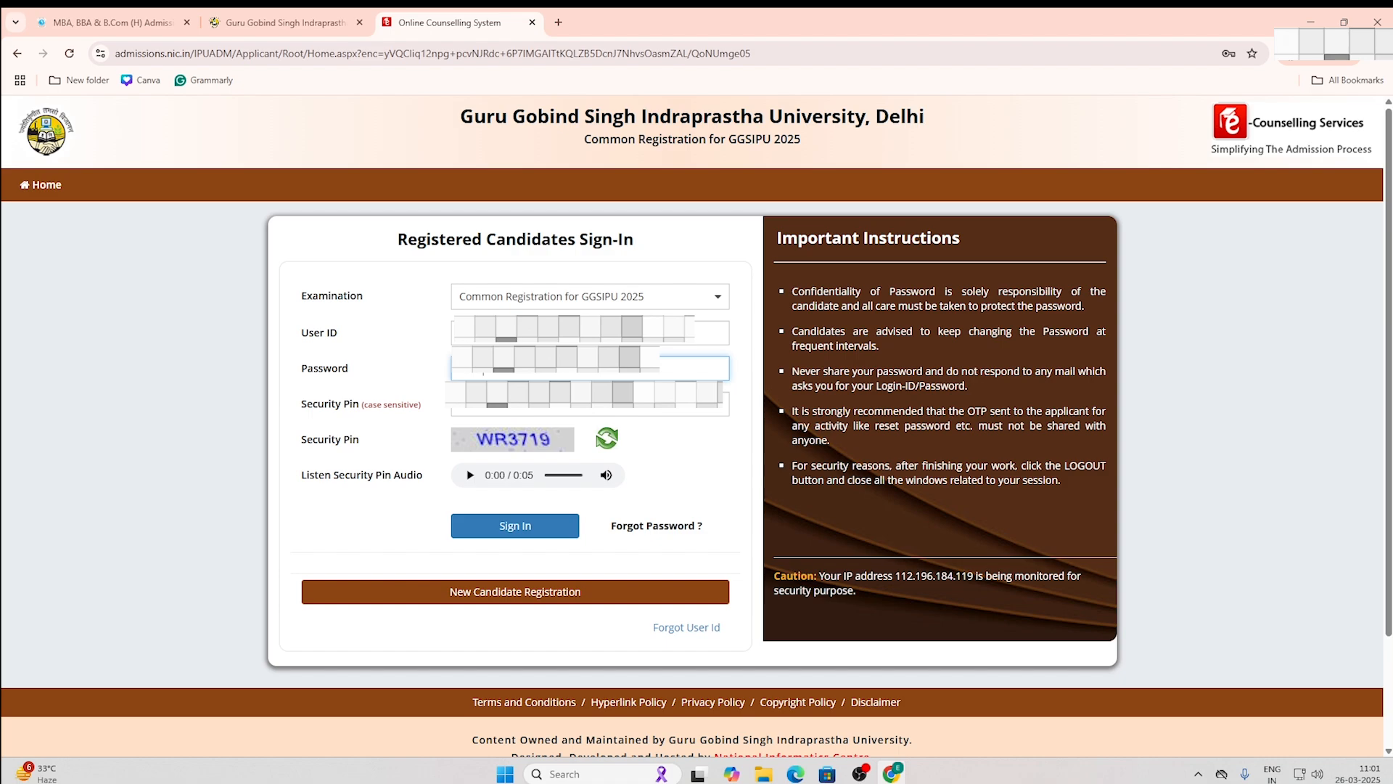
pyautogui.click(507, 412)
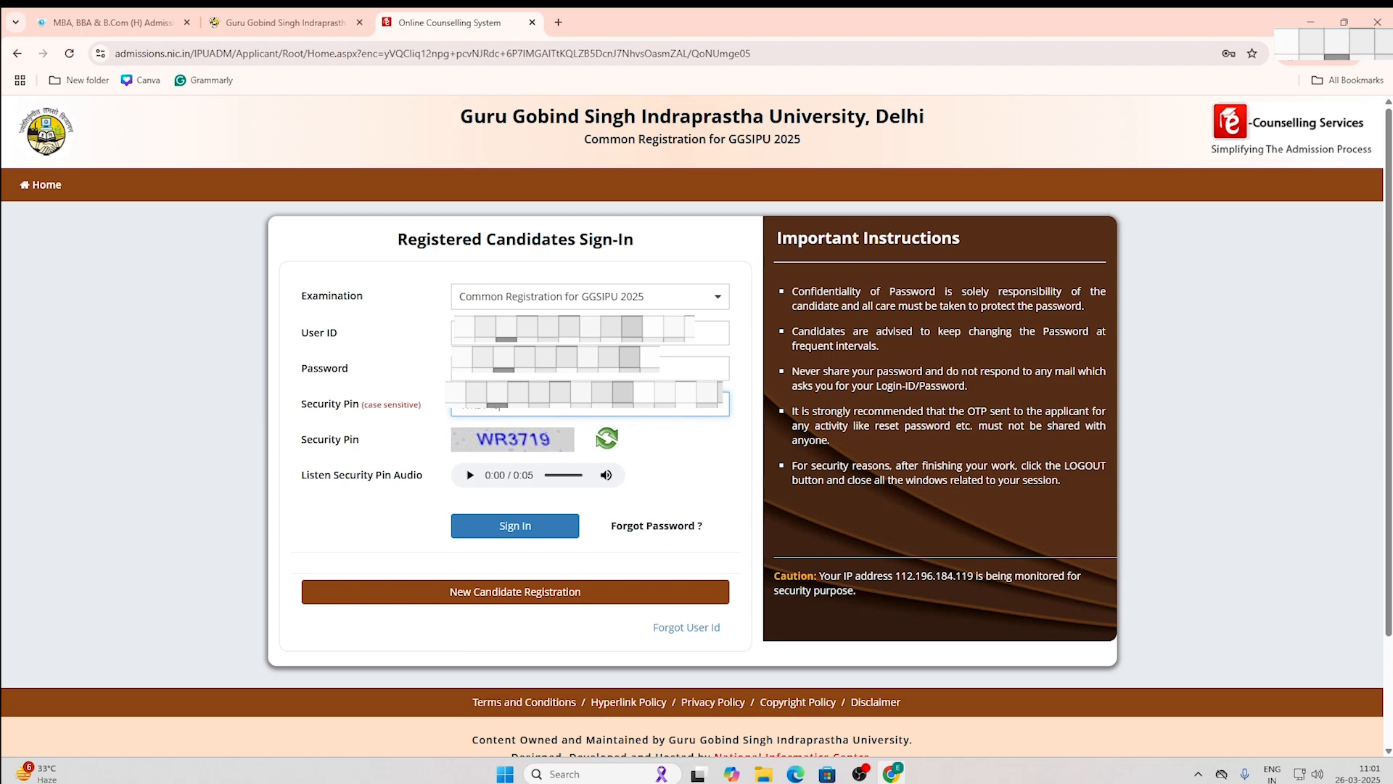
pyautogui.click(515, 525)
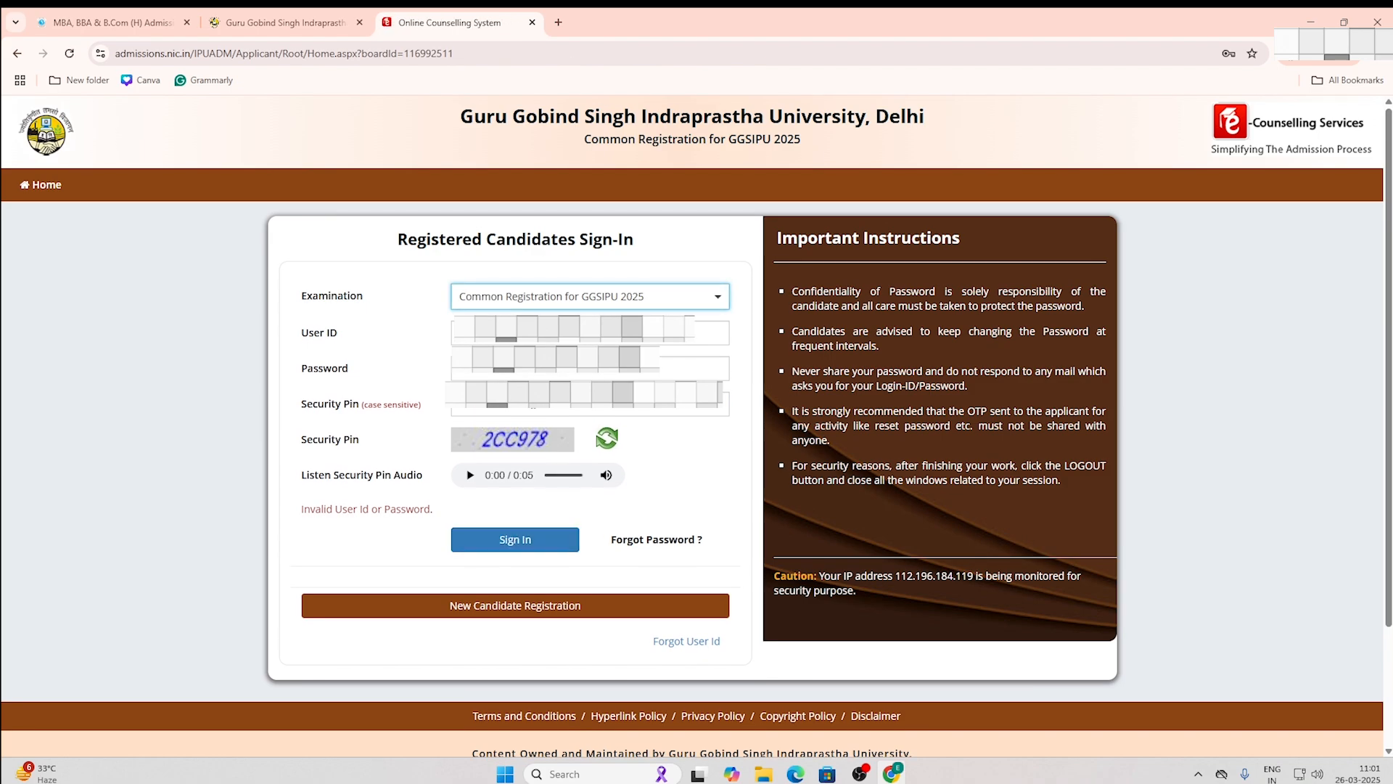
# Step: After the invalid-login error, re-enter the password and the new security pin and sign in
pyautogui.click(522, 375)
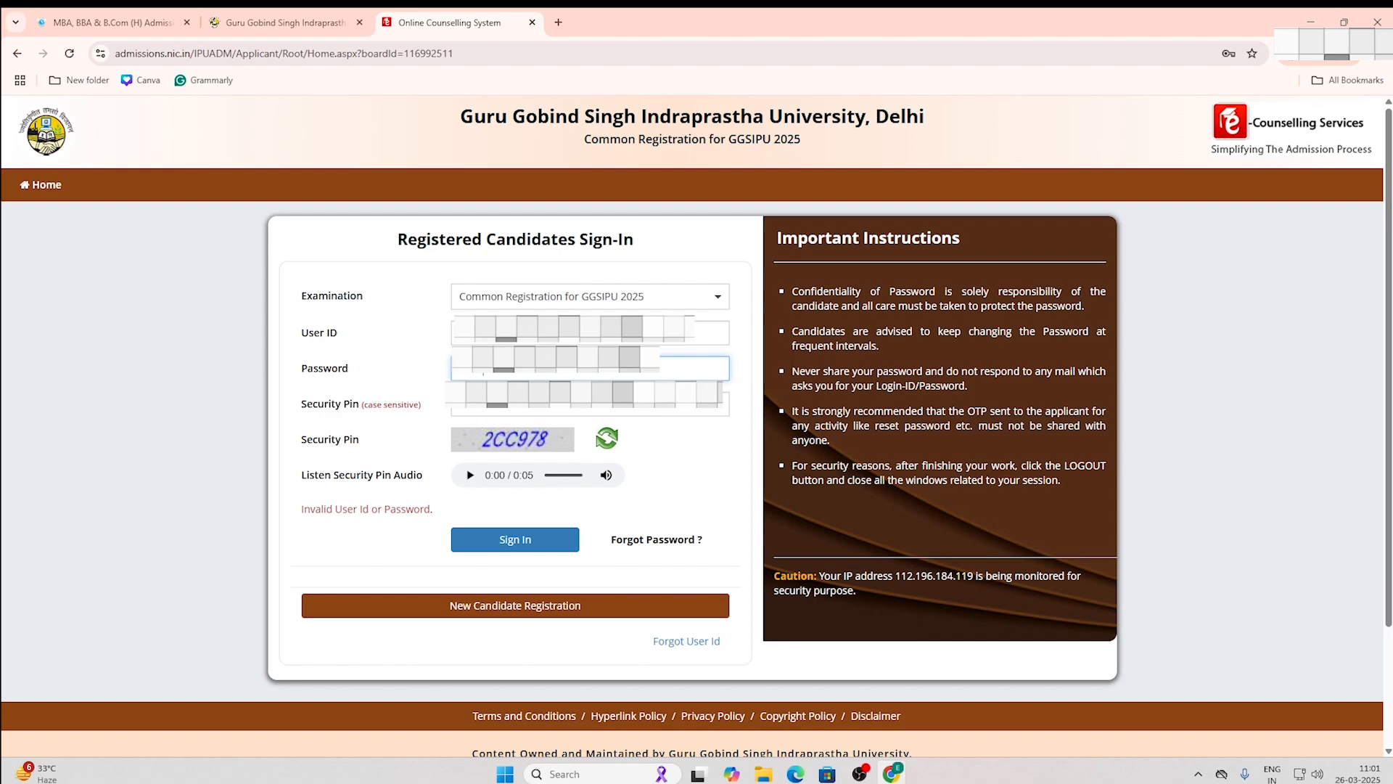
pyautogui.click(473, 408)
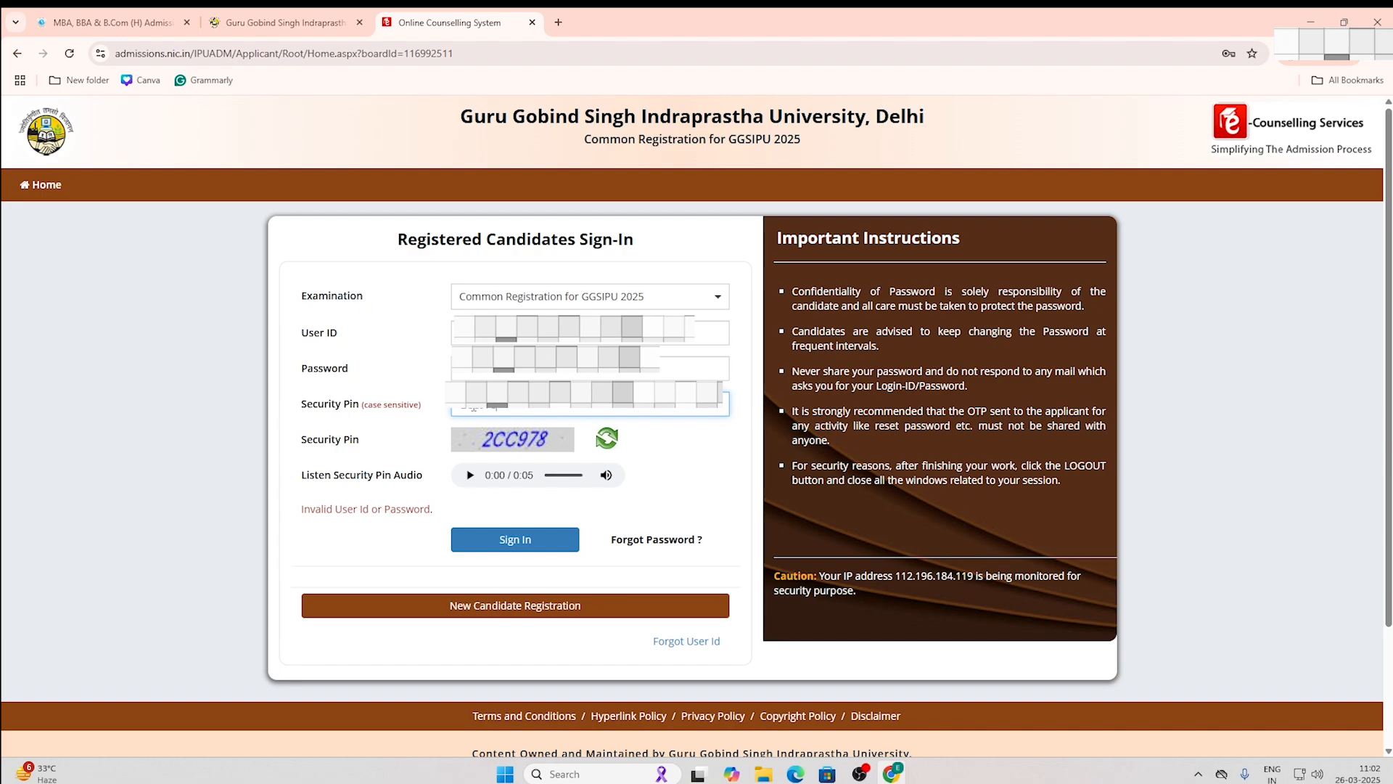
pyautogui.click(508, 541)
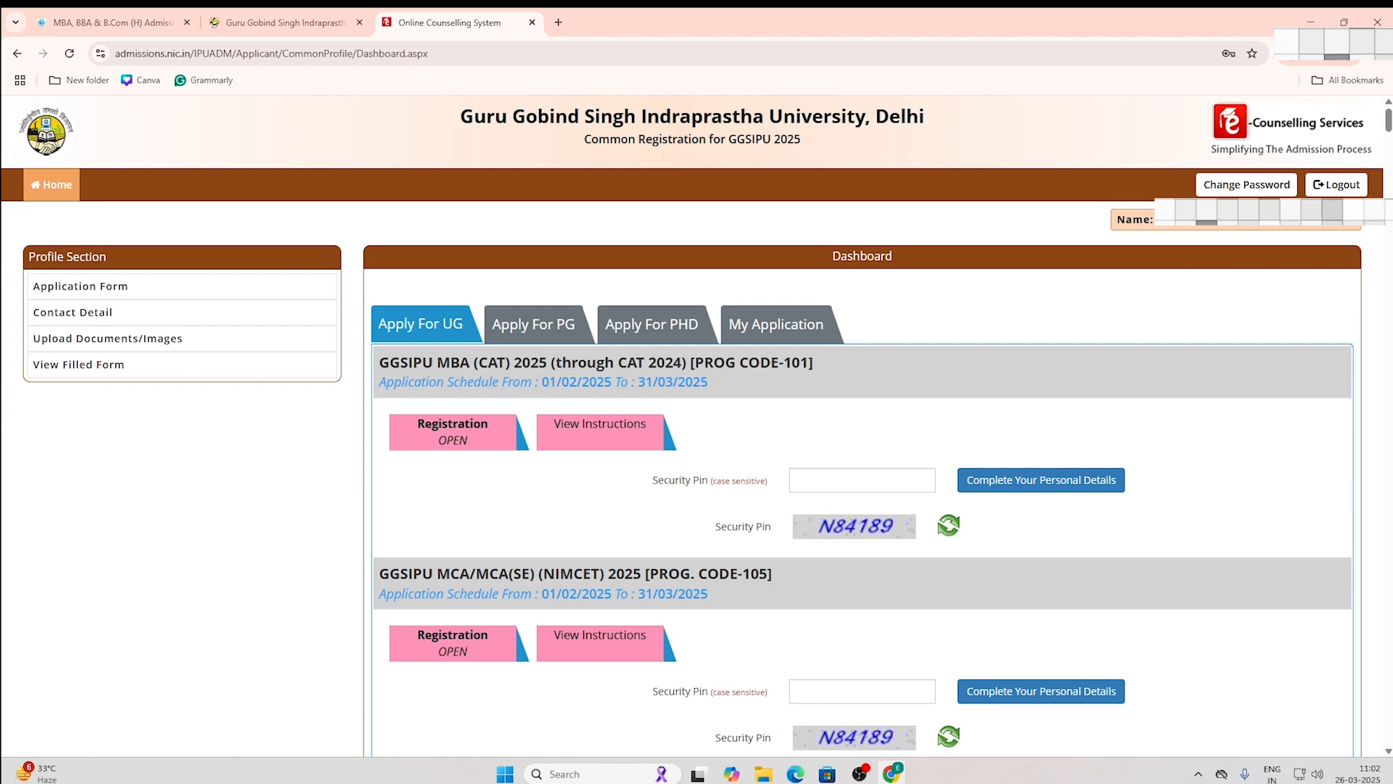
# Step: Find the BBA & Allied Programmes 2025 entry, enter its security pin, and begin Personal Details
pyautogui.hotkey('ctrl', 'f')
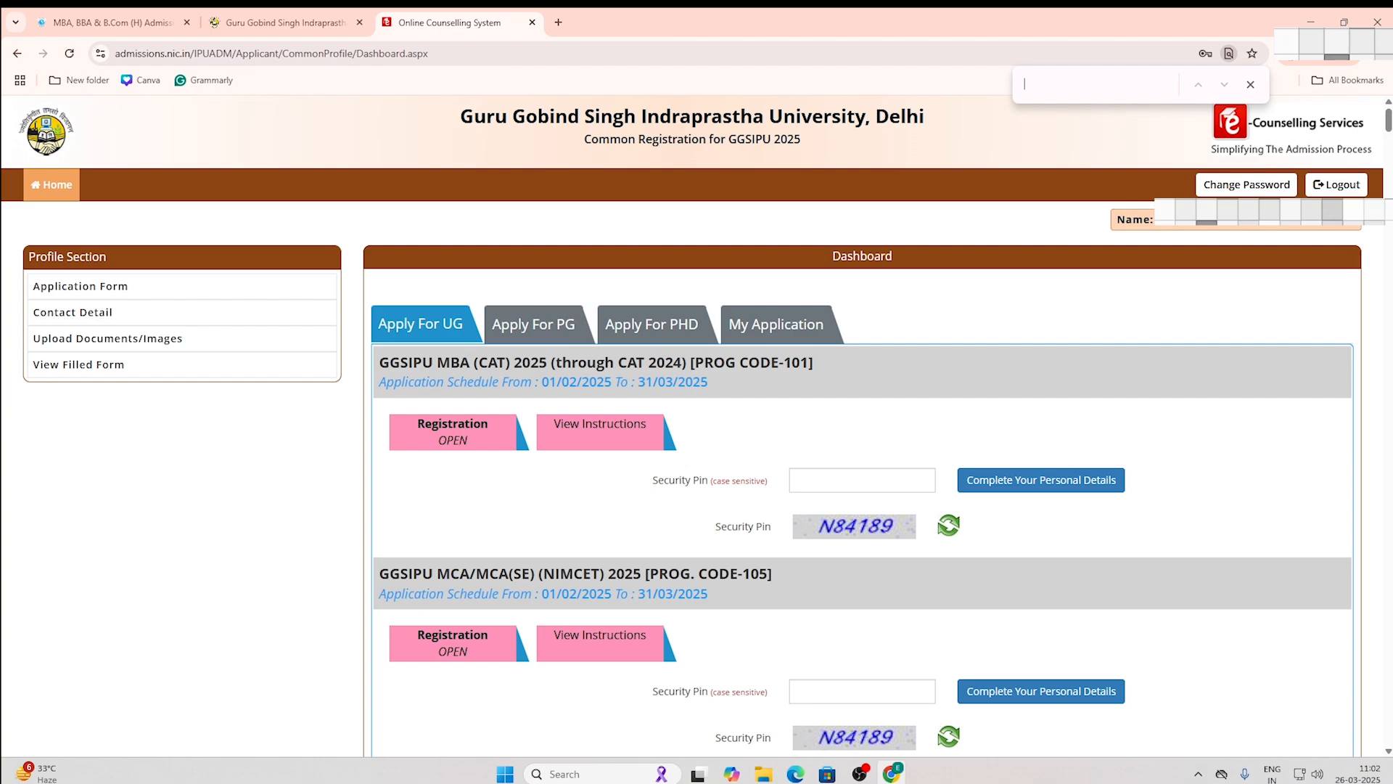
pyautogui.write('BBA')
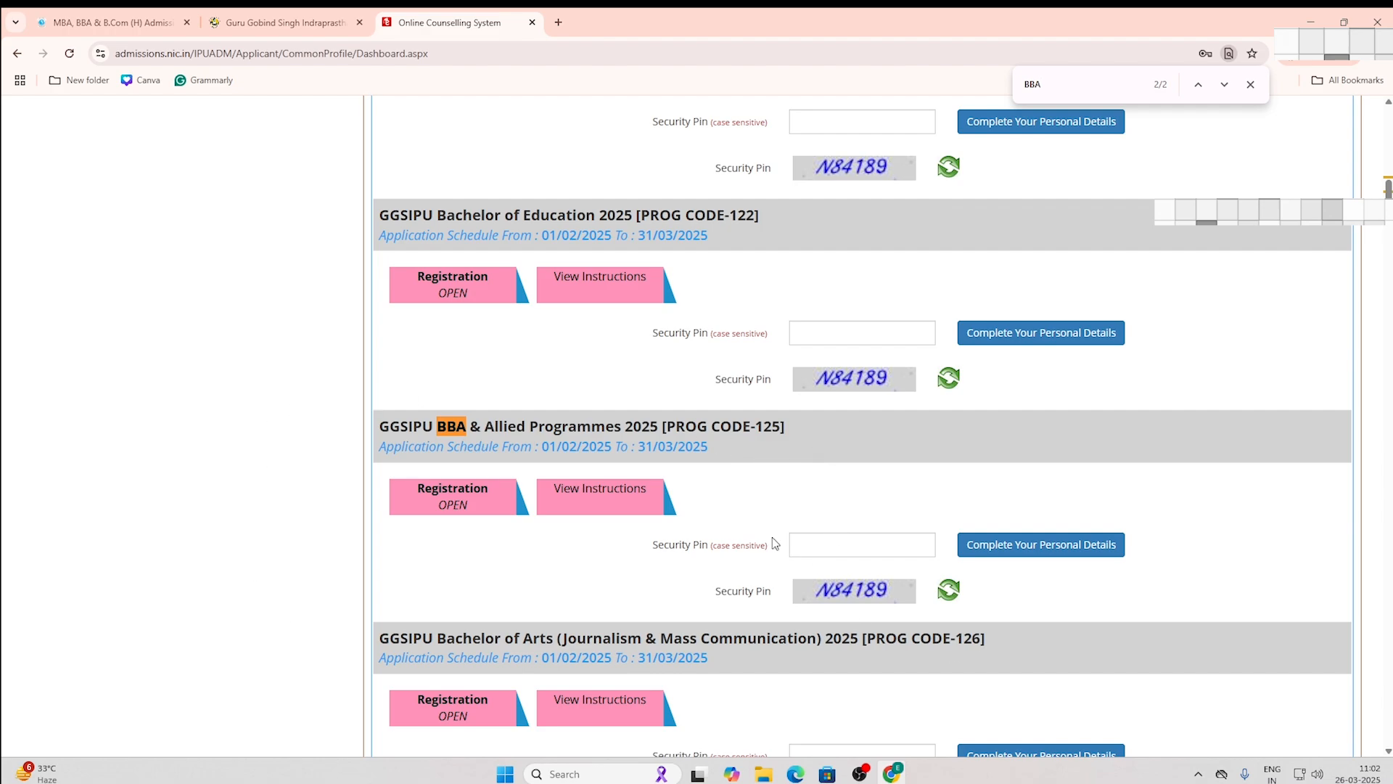
pyautogui.click(798, 546)
pyautogui.write('N84189')
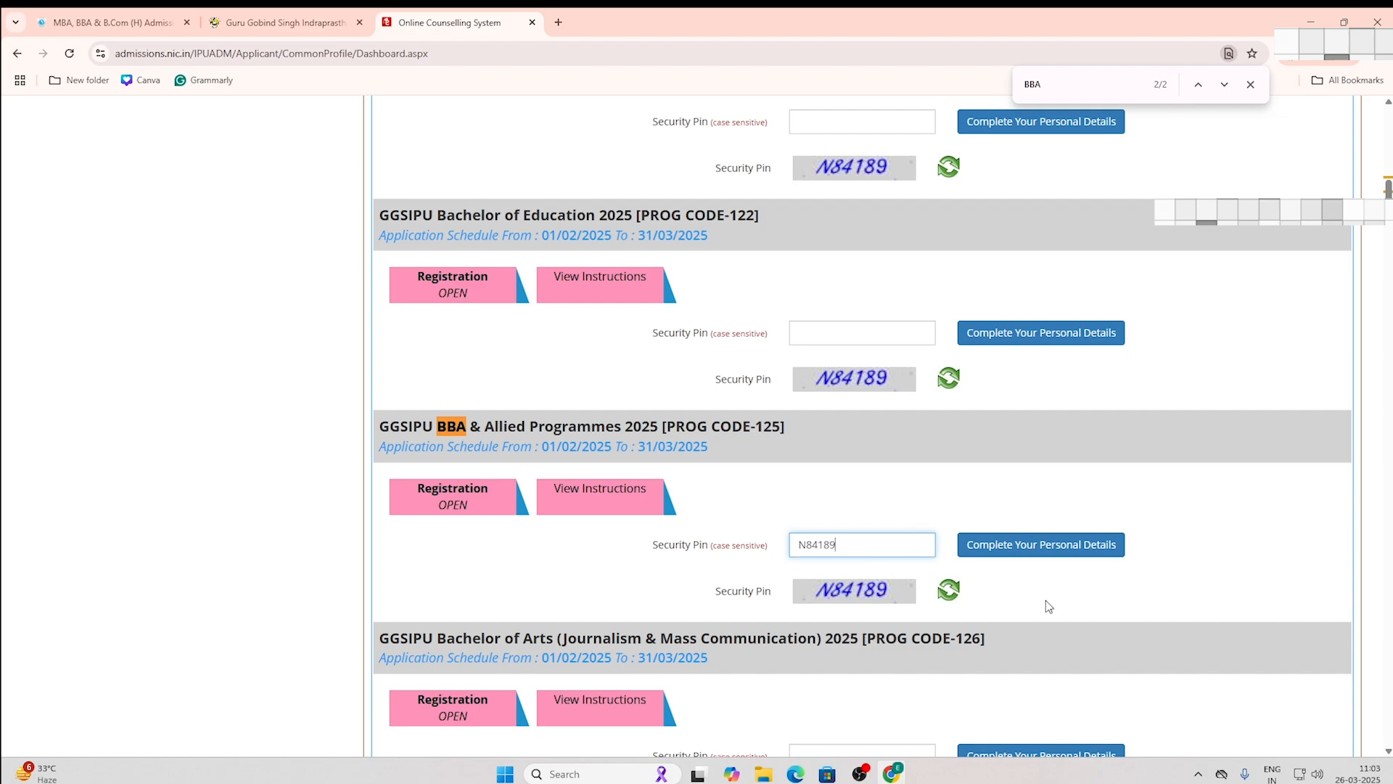
pyautogui.click(1039, 554)
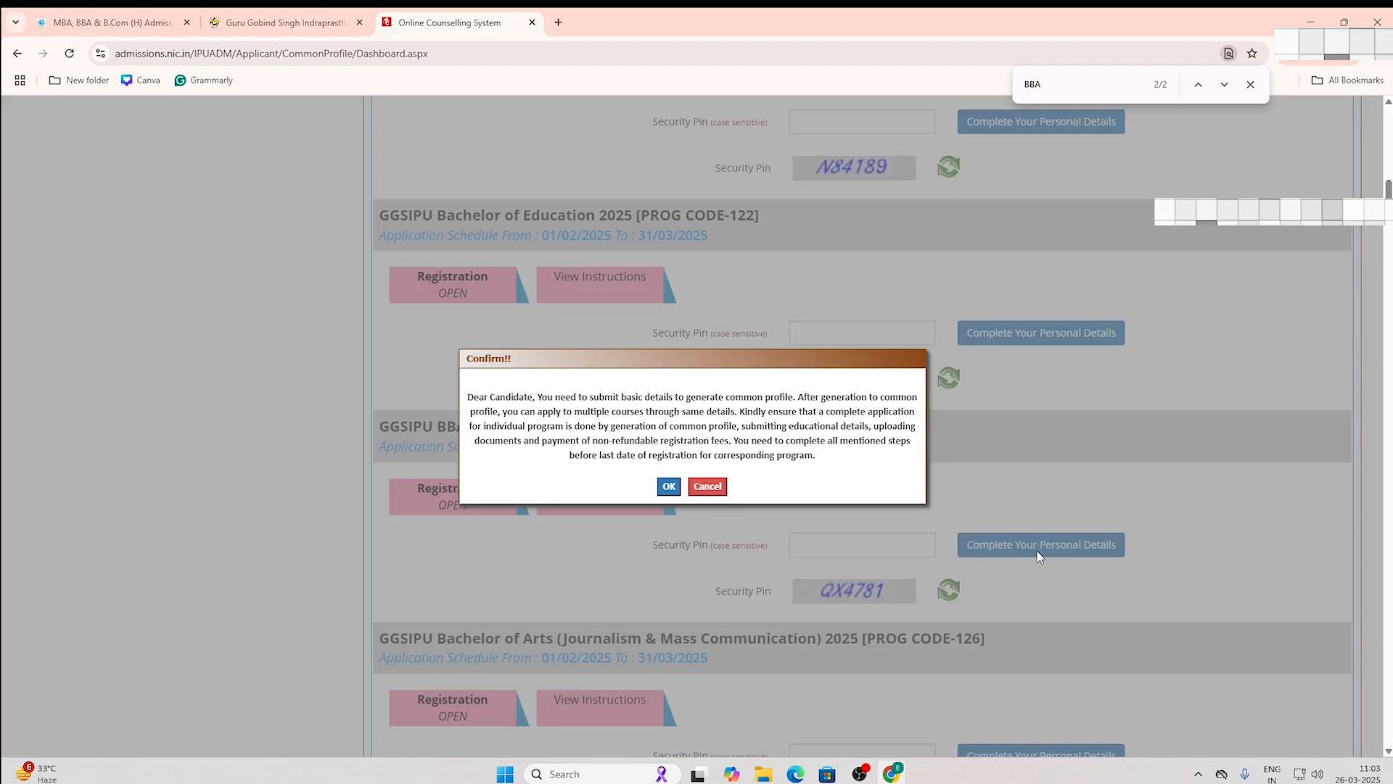
pyautogui.click(668, 486)
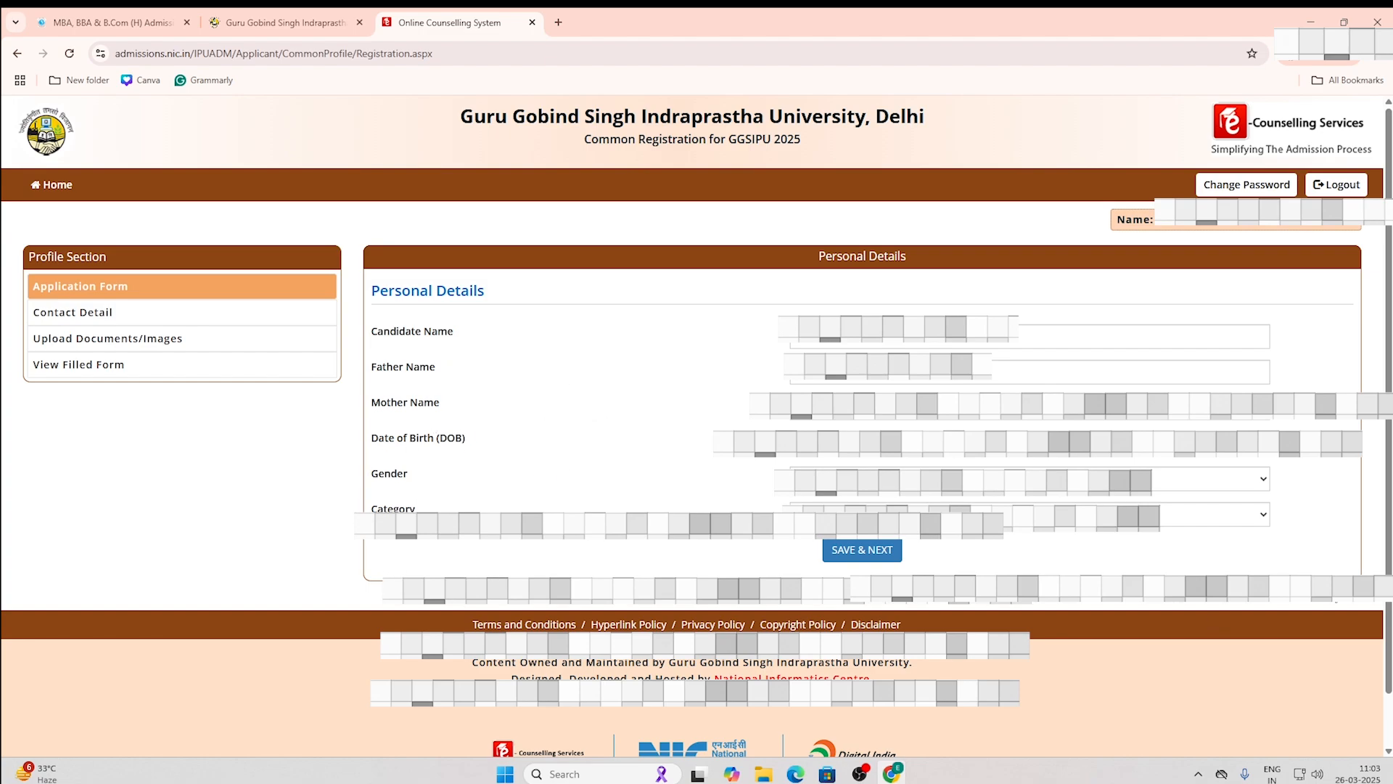
# Step: Set Category to General and save the personal details, confirming with Yes
pyautogui.click(1240, 515)
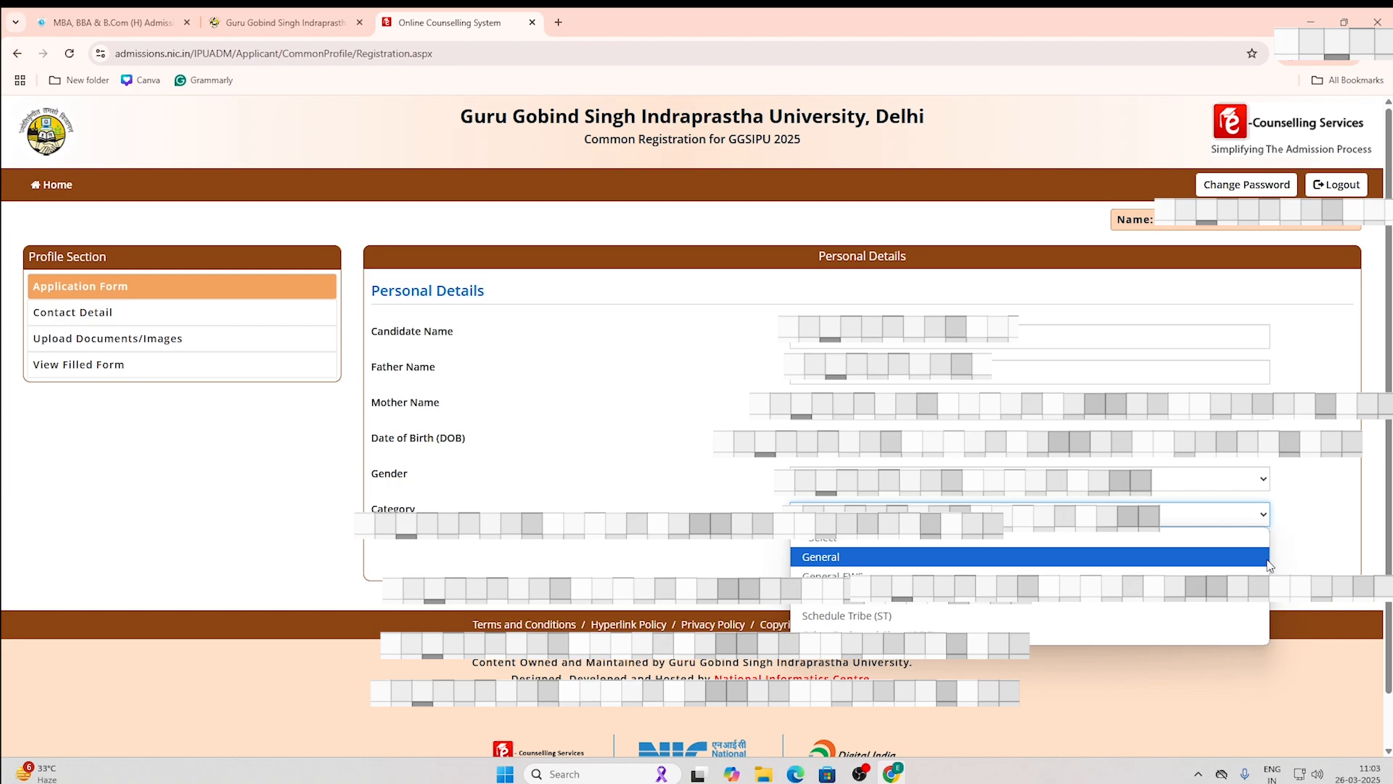
pyautogui.click(1104, 555)
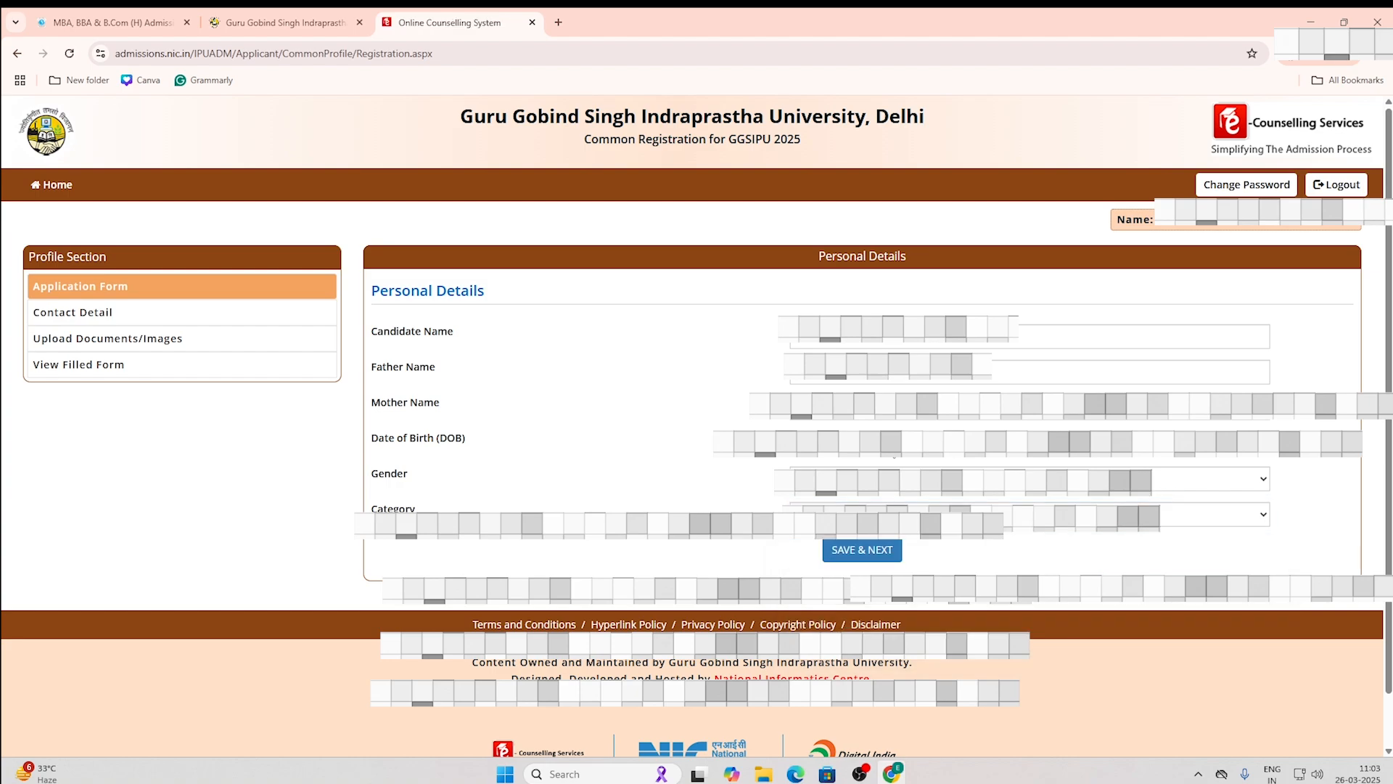
pyautogui.click(862, 550)
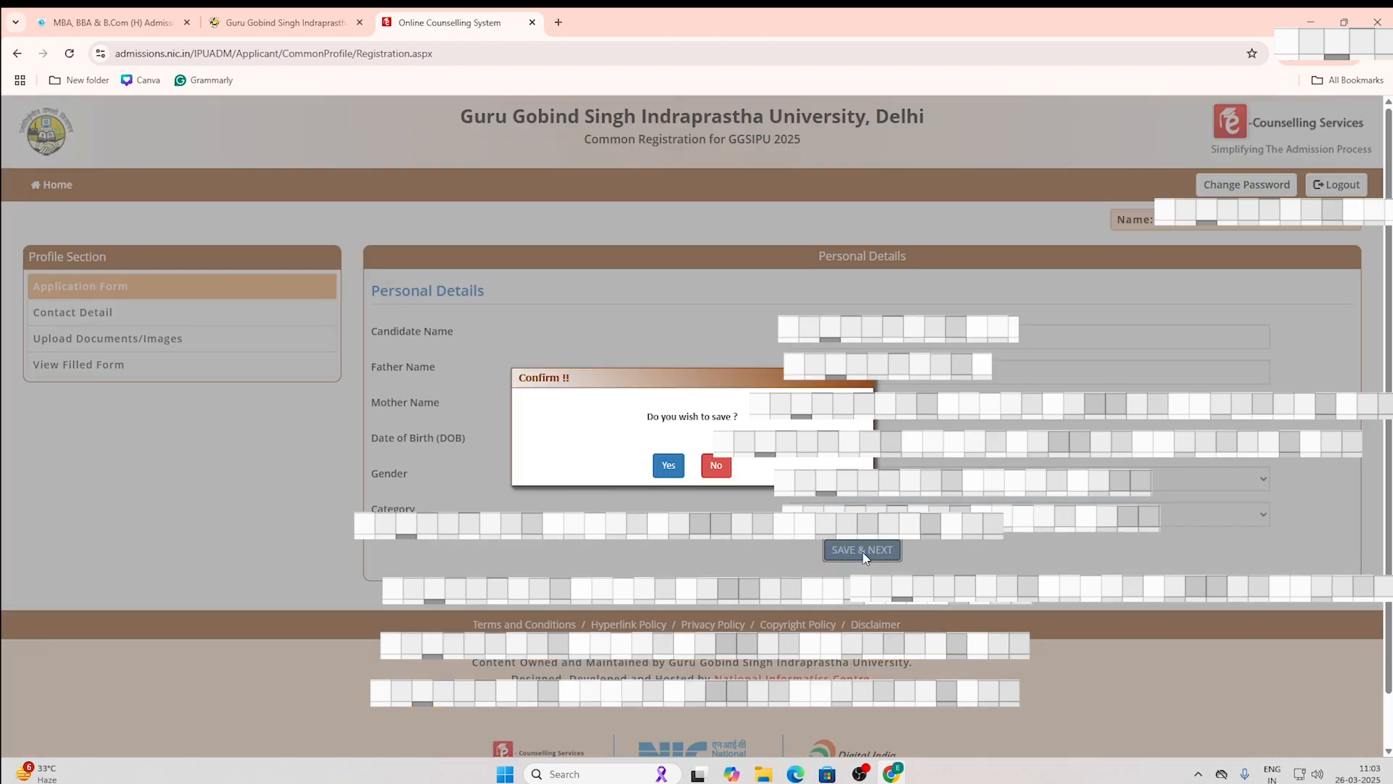
pyautogui.click(665, 465)
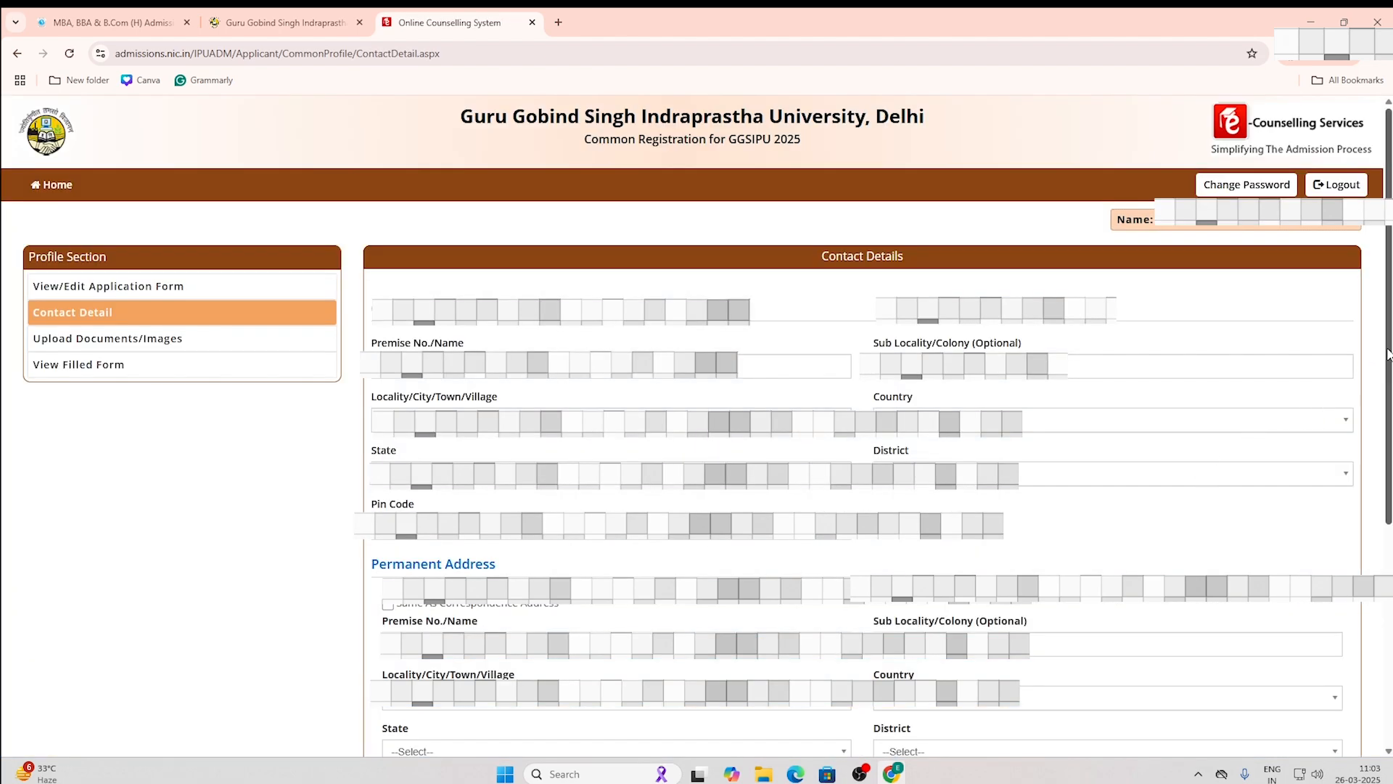
# Step: Fill in the correspondence premise, sub-locality/colony and locality/city/village fields
pyautogui.scroll(-1, 1380, 353)
pyautogui.click(428, 312)
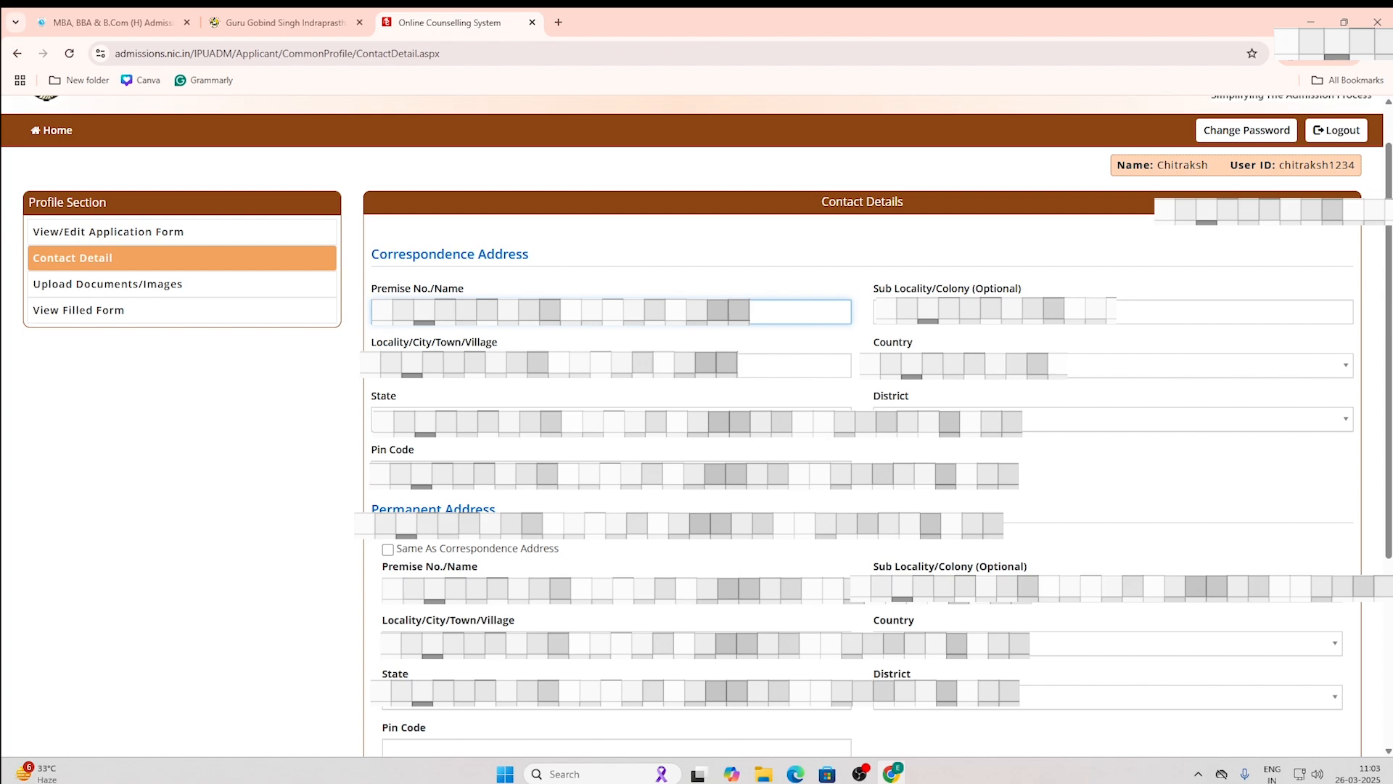
pyautogui.click(912, 313)
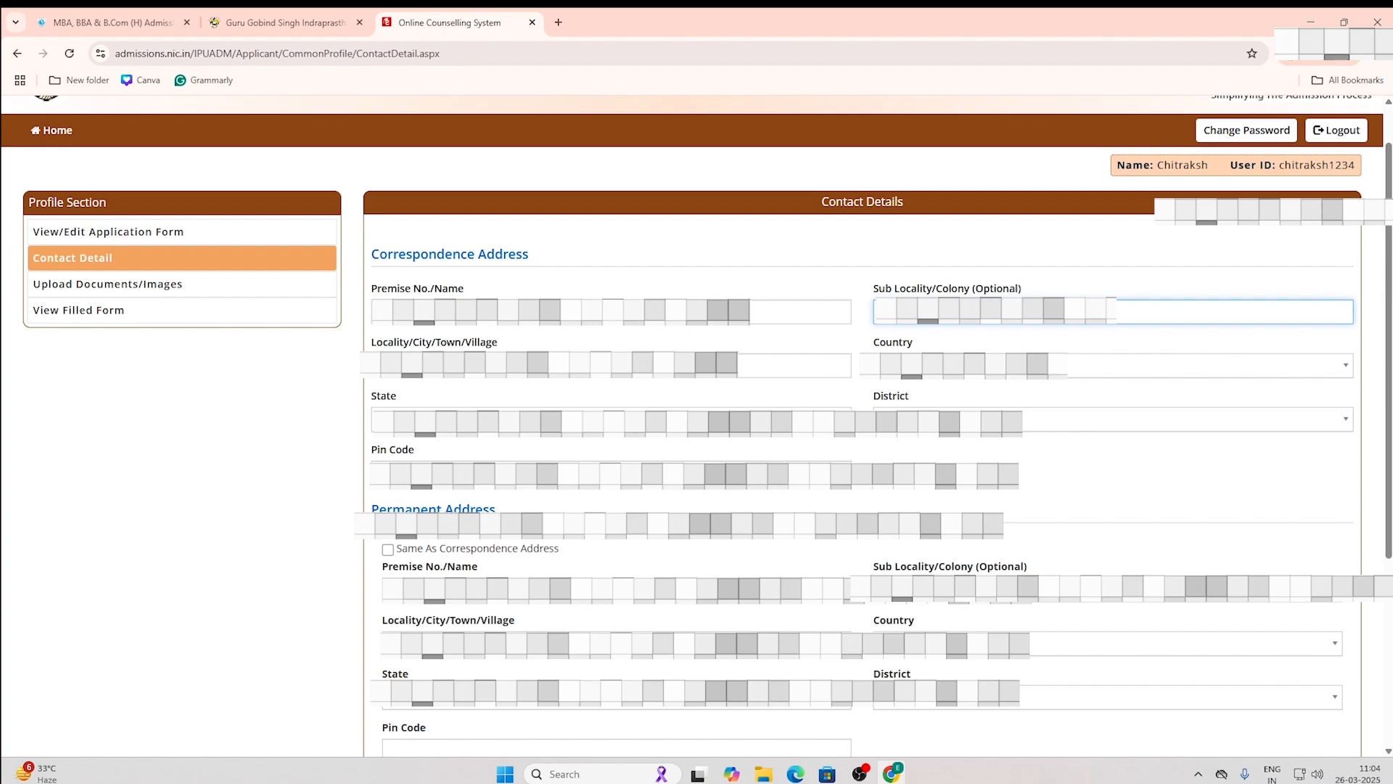
pyautogui.click(614, 366)
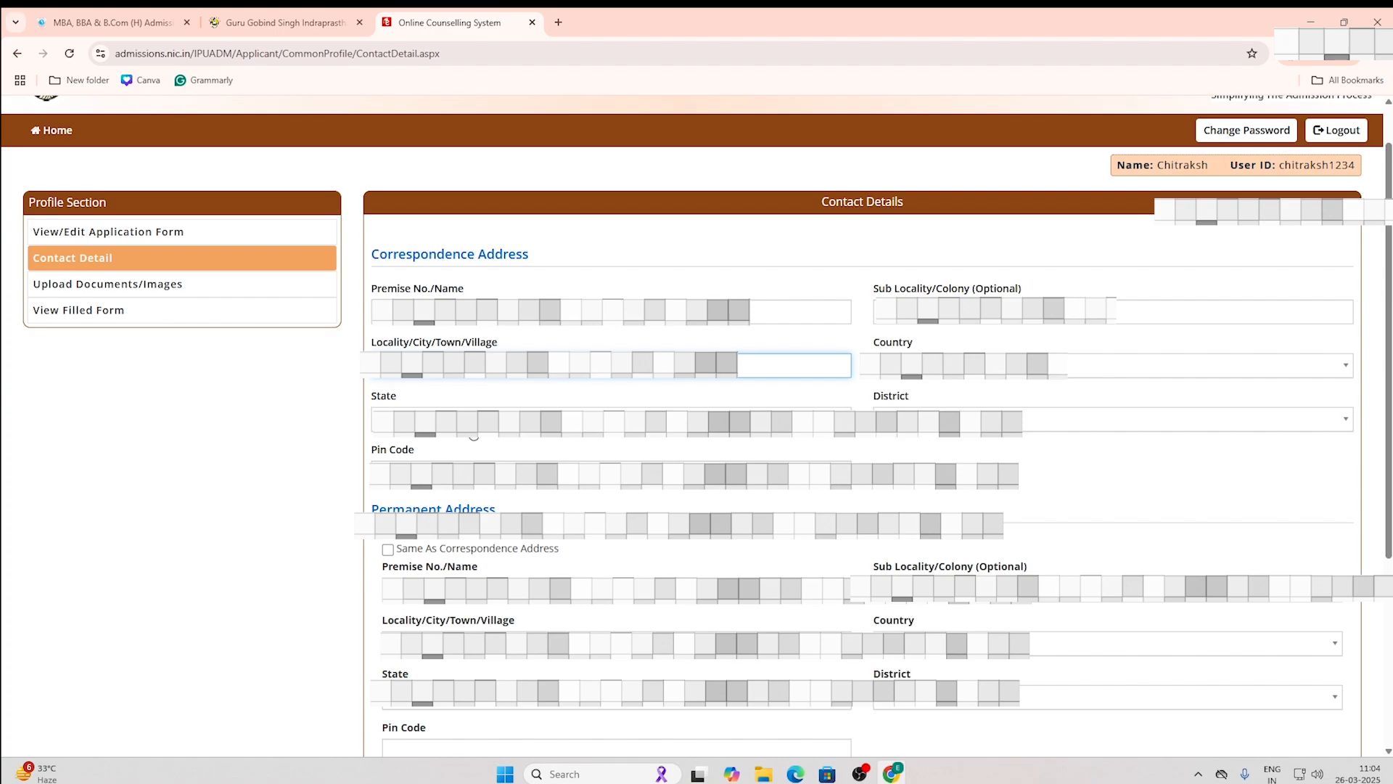
# Step: Set the correspondence state to Delhi and the district to WEST DELHI
pyautogui.click(473, 425)
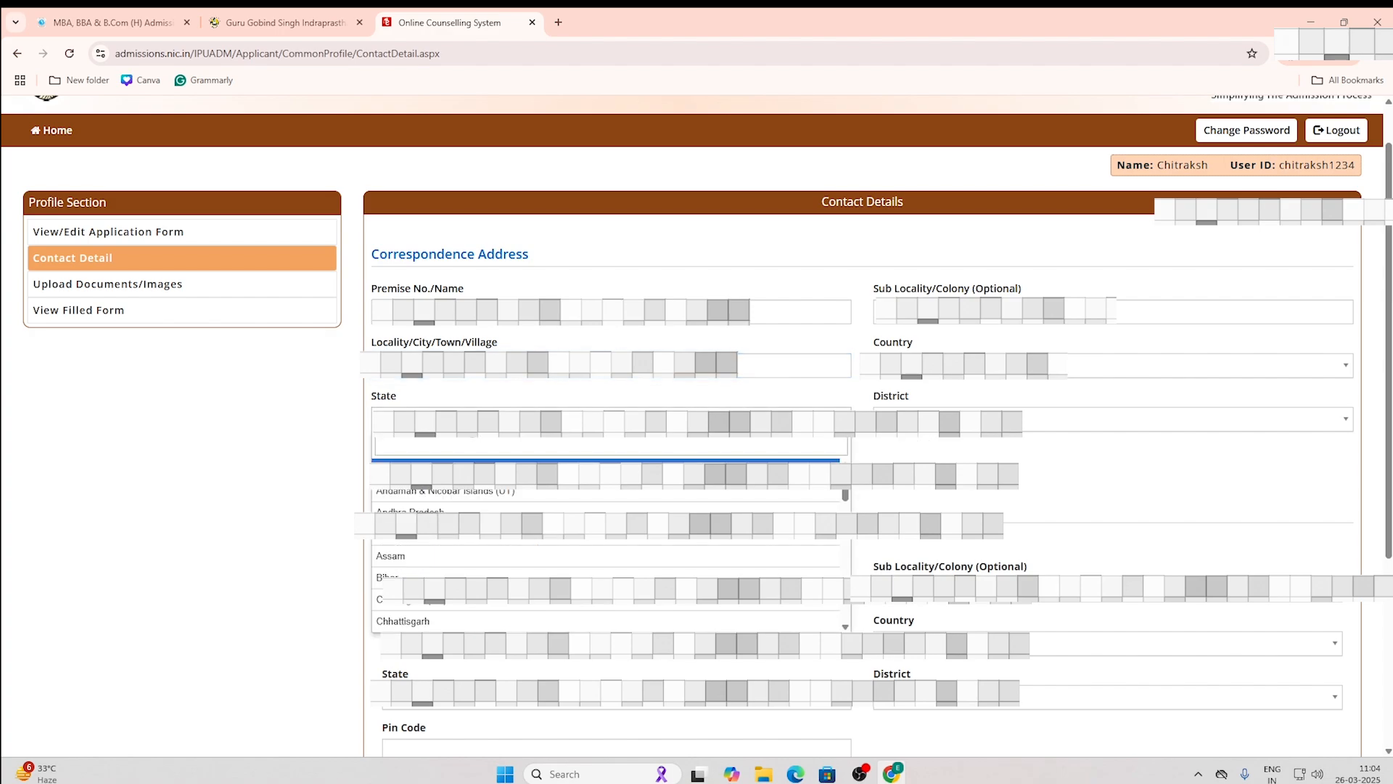
pyautogui.write('D')
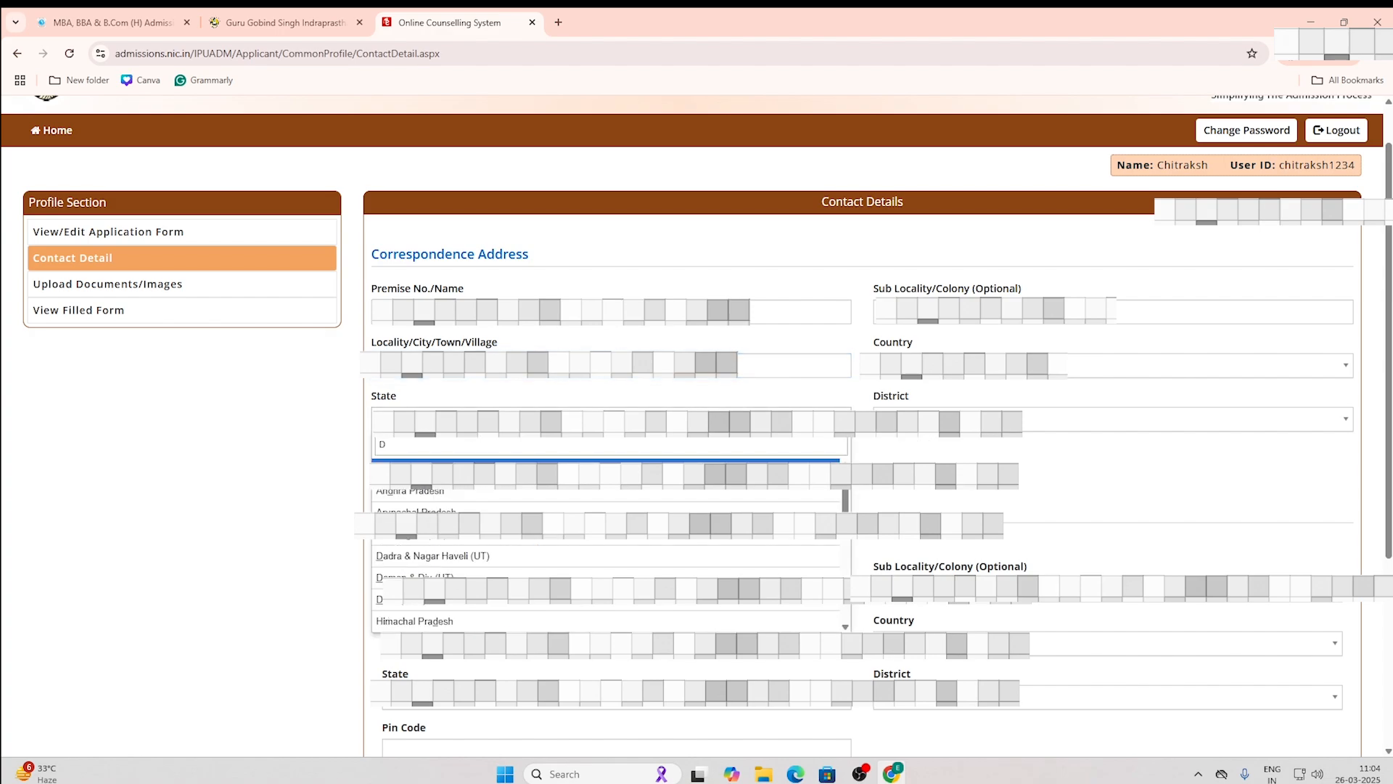
pyautogui.click(433, 603)
pyautogui.click(986, 473)
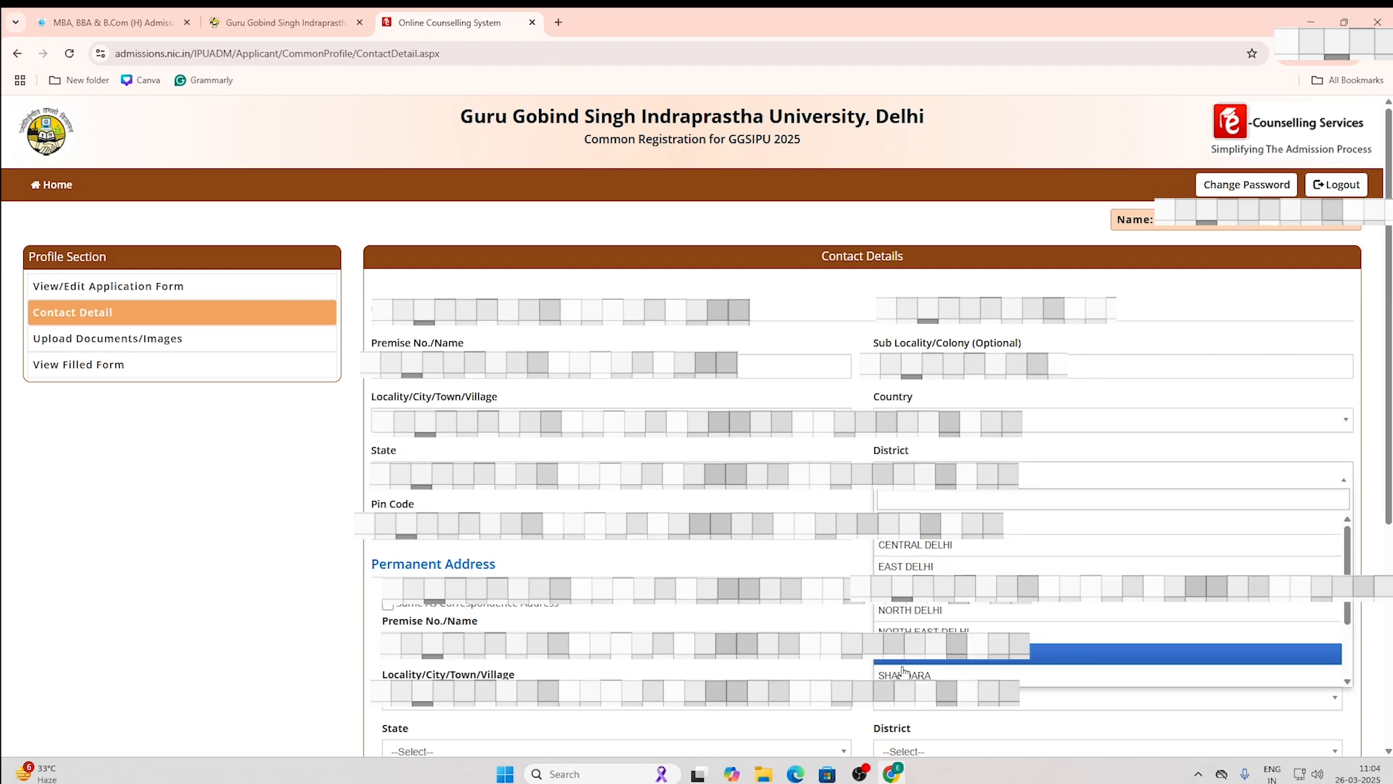
pyautogui.scroll(-2, 1110, 595)
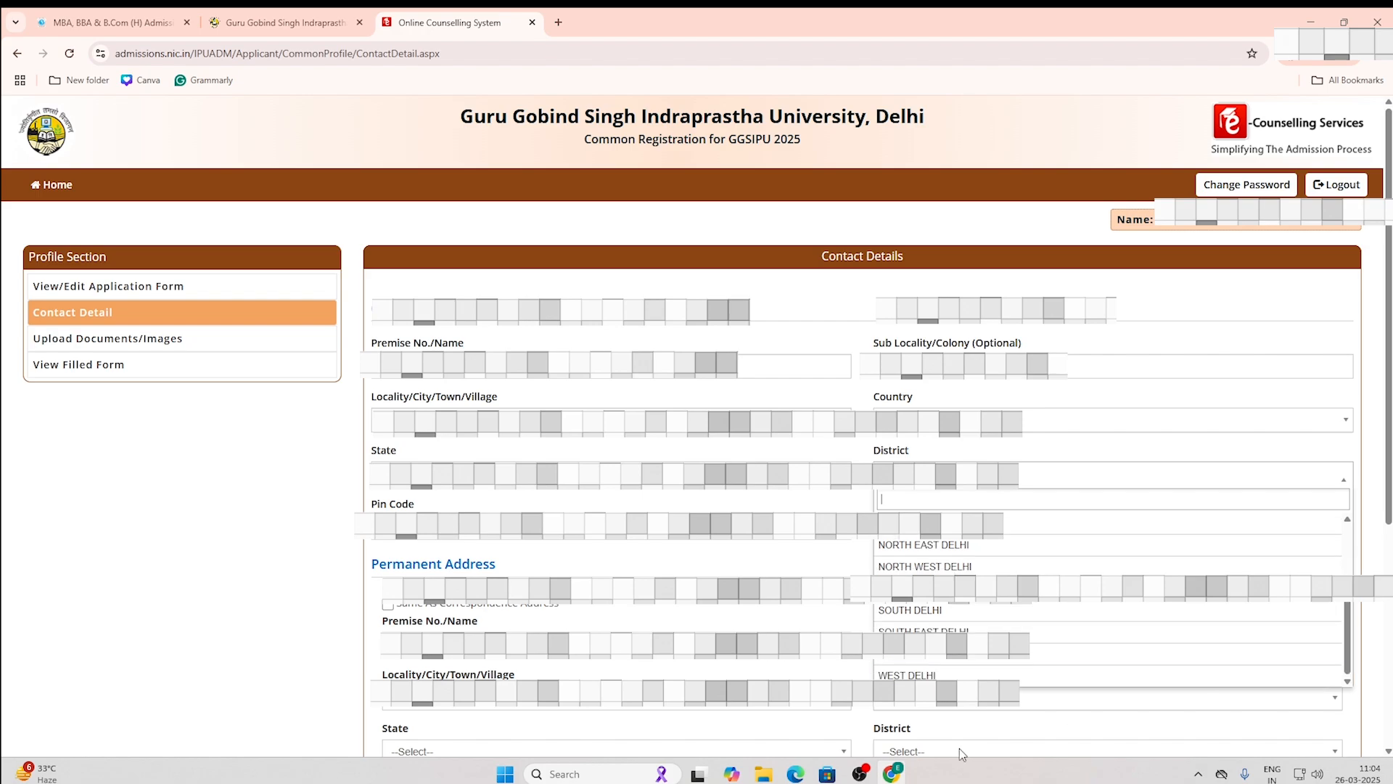
pyautogui.click(943, 677)
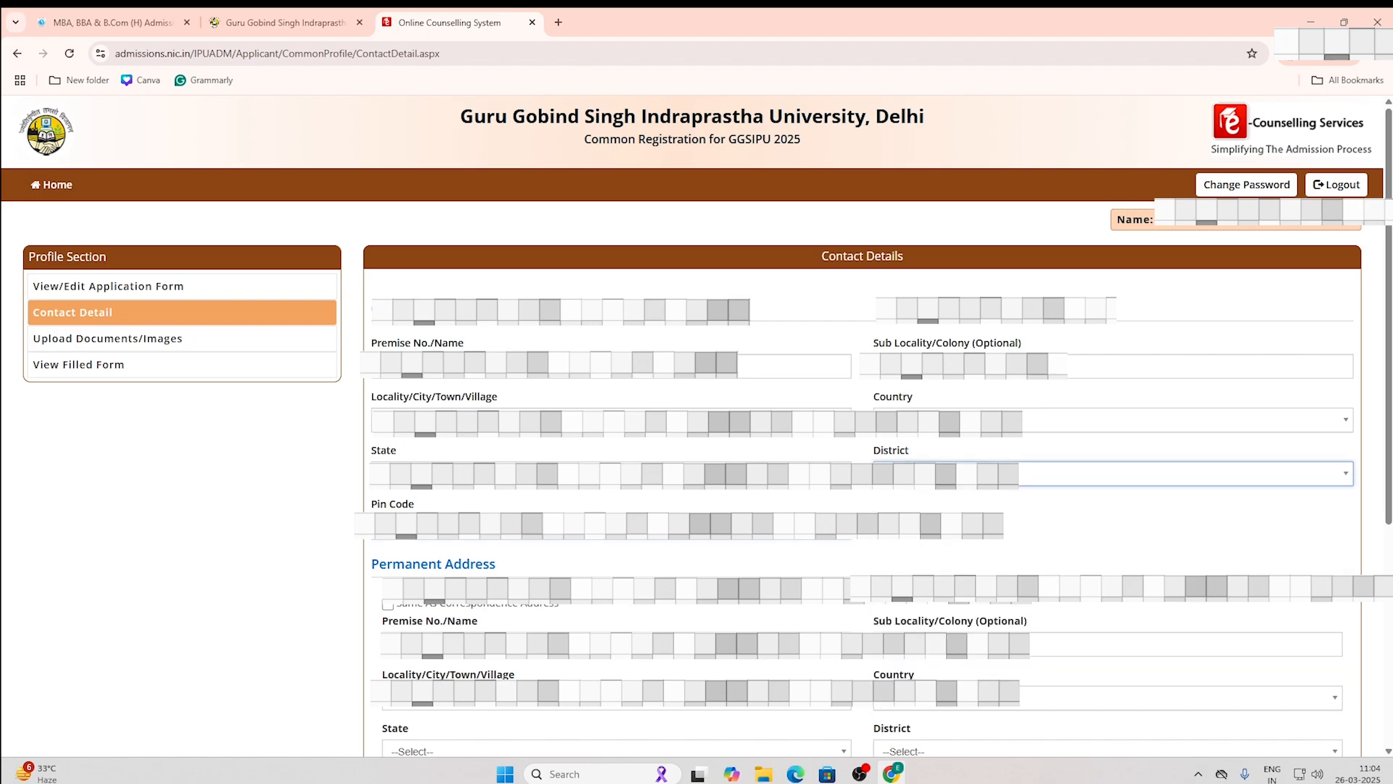
pyautogui.press('Tab')
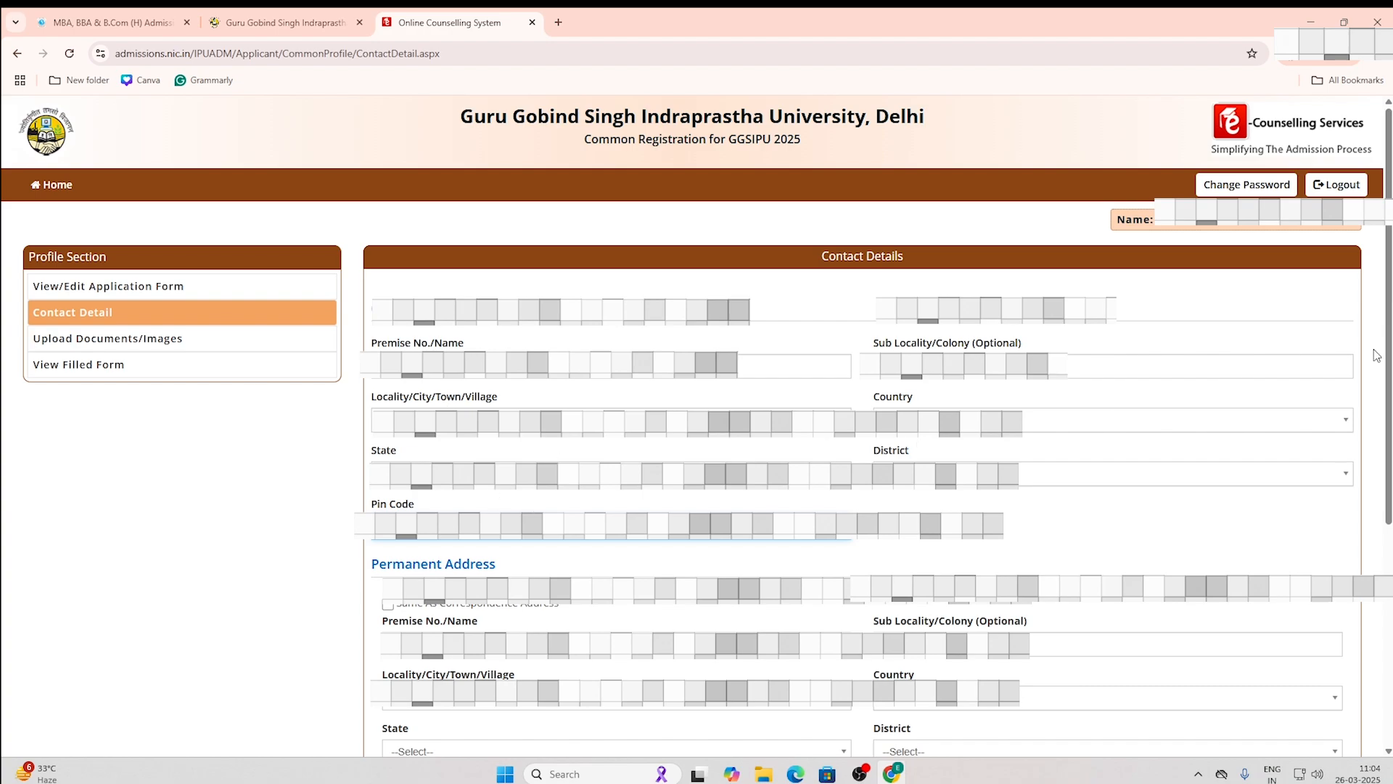
pyautogui.scroll(-1, 1387, 357)
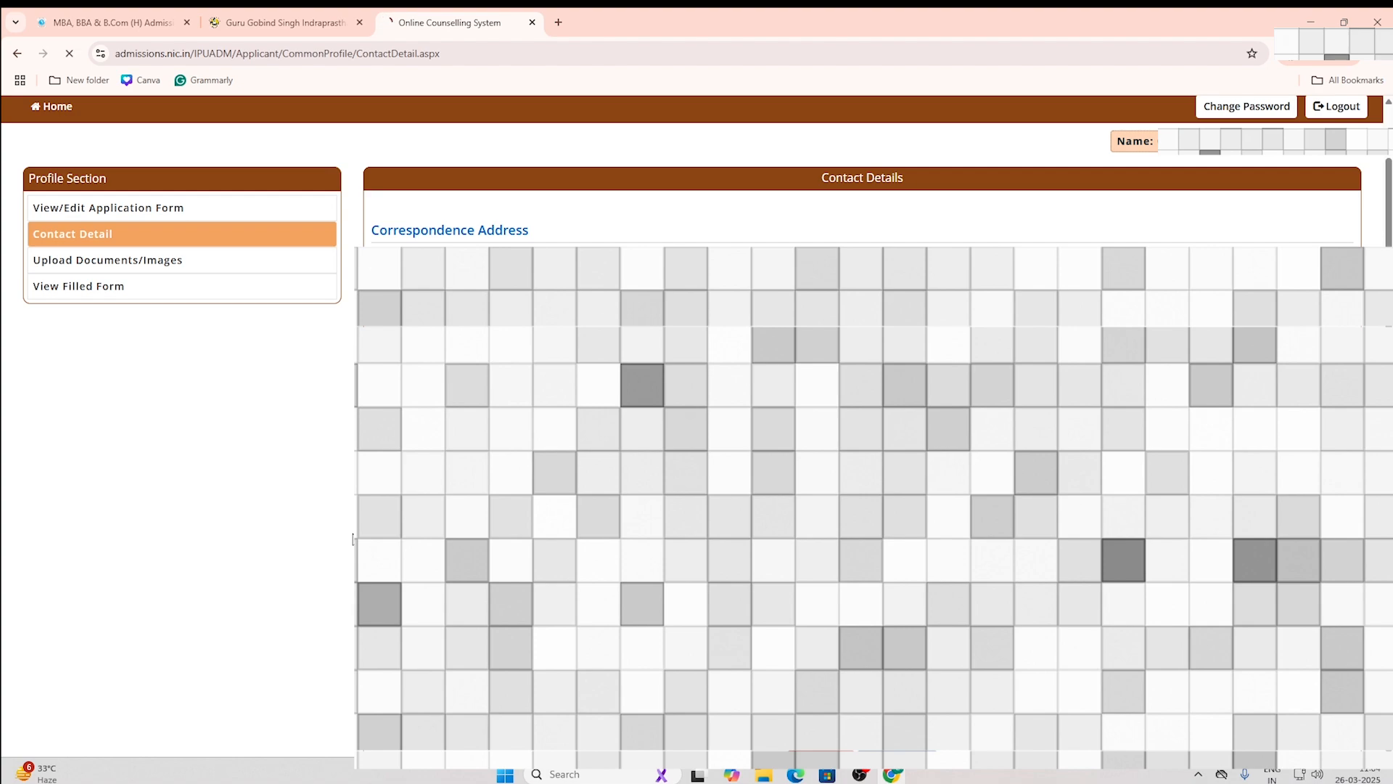
# Step: Scroll down the Contact Details page
pyautogui.moveTo(1389, 210); pyautogui.dragTo(1389, 243)
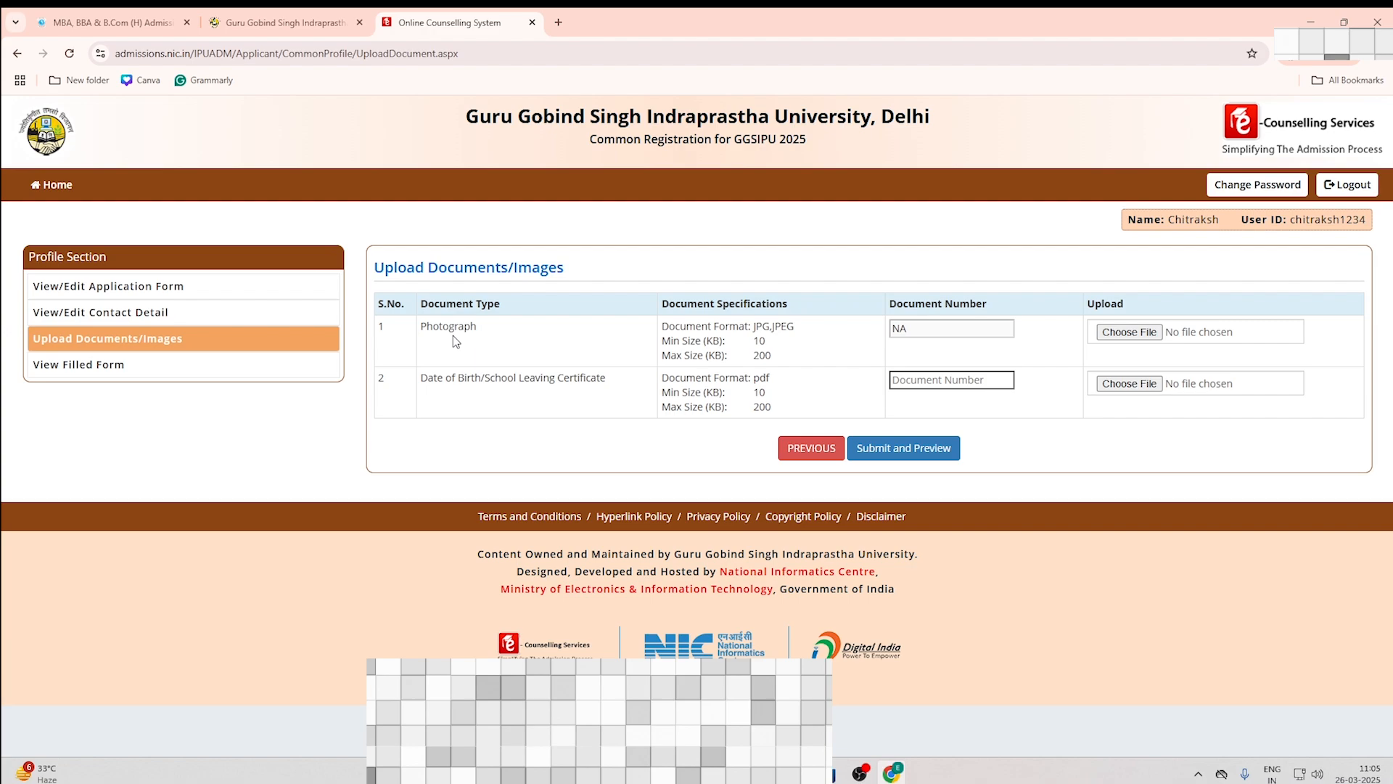
# Step: Attach 10th.pdf from the Desktop Docs folder as the birth certificate, with document number 1
pyautogui.click(1128, 332)
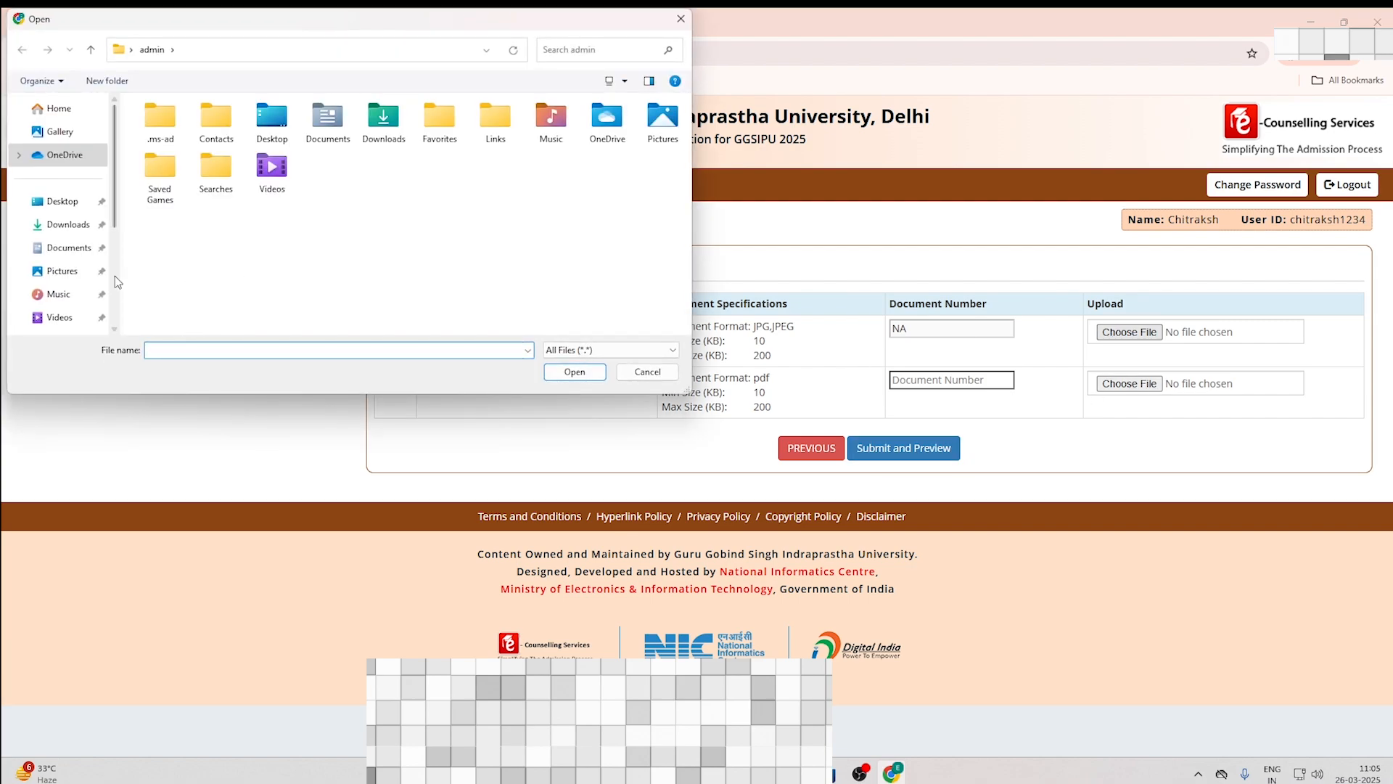
pyautogui.click(60, 201)
pyautogui.doubleClick(143, 143)
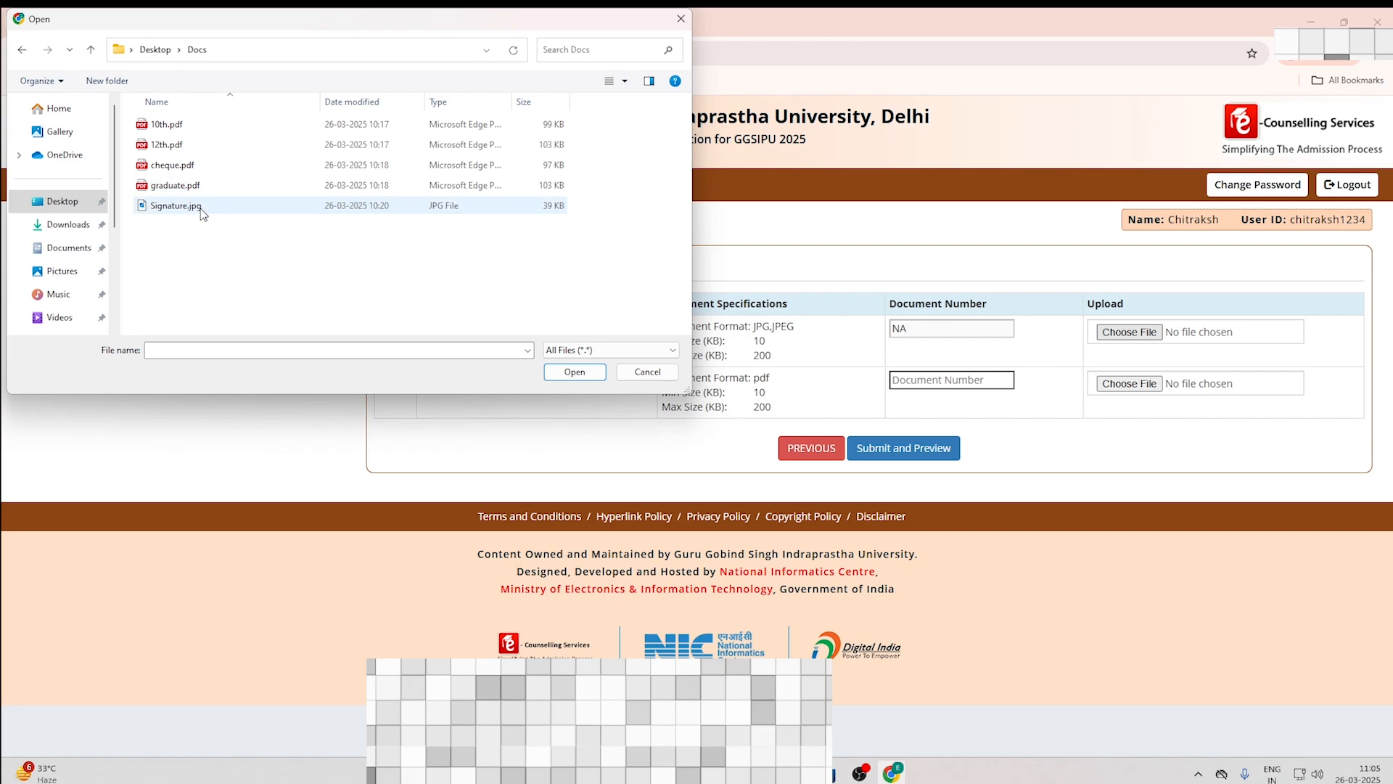
pyautogui.click(630, 375)
pyautogui.click(1128, 386)
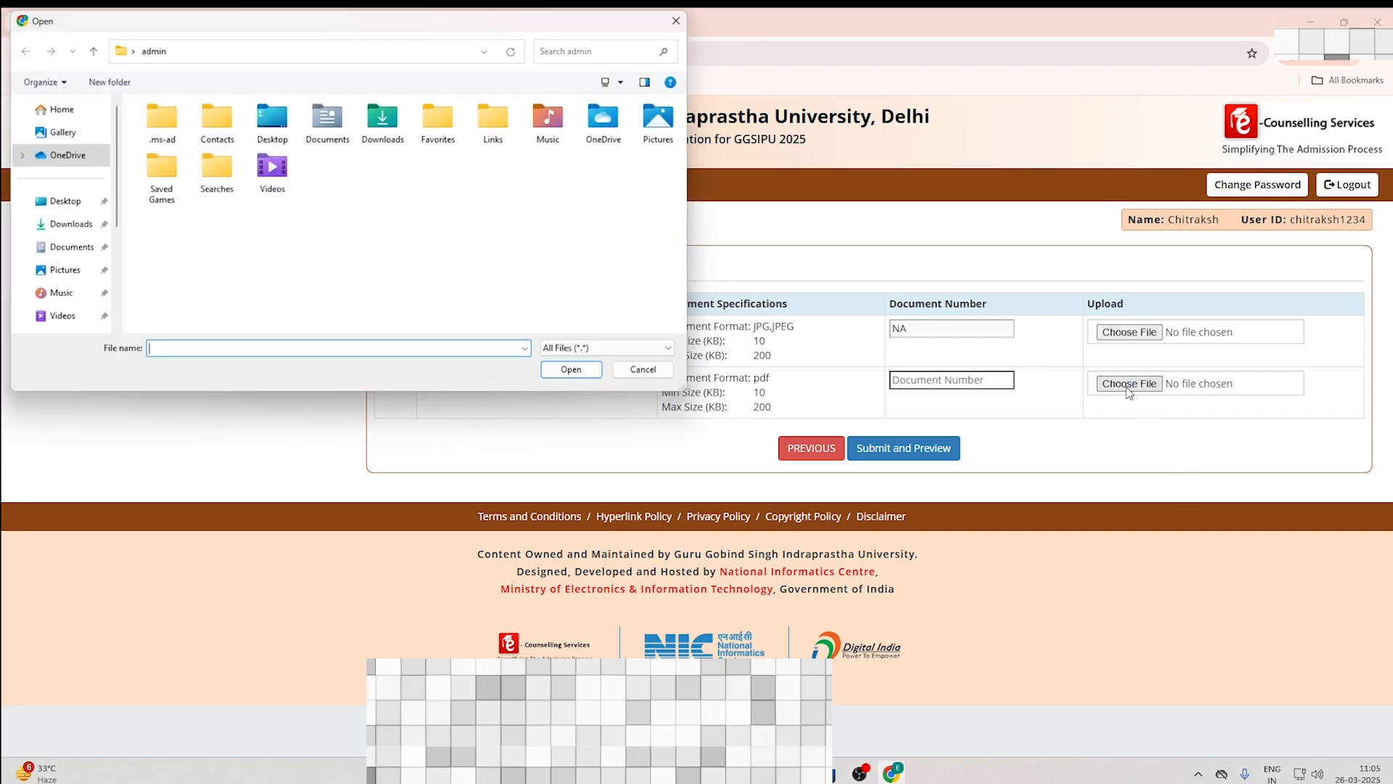
pyautogui.click(62, 201)
pyautogui.doubleClick(154, 147)
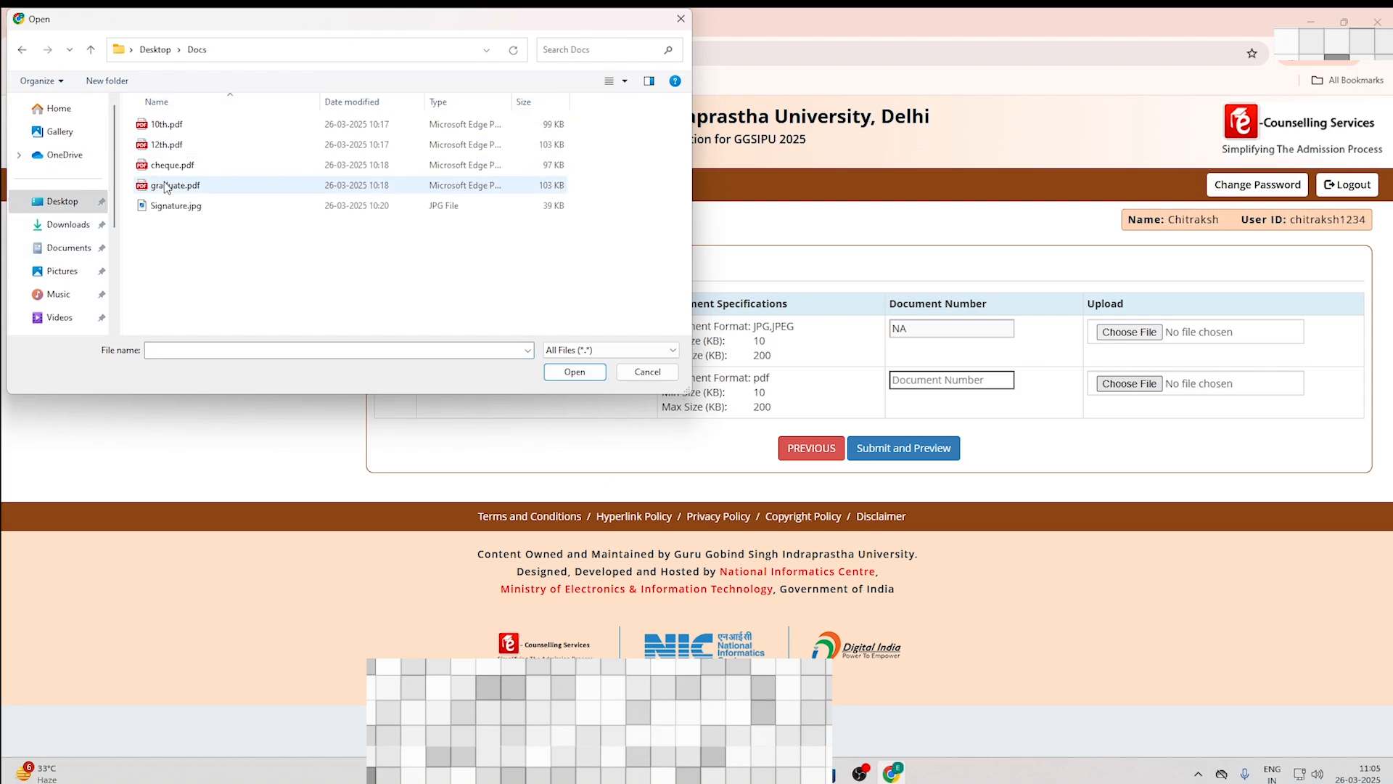
pyautogui.click(162, 128)
pyautogui.click(554, 373)
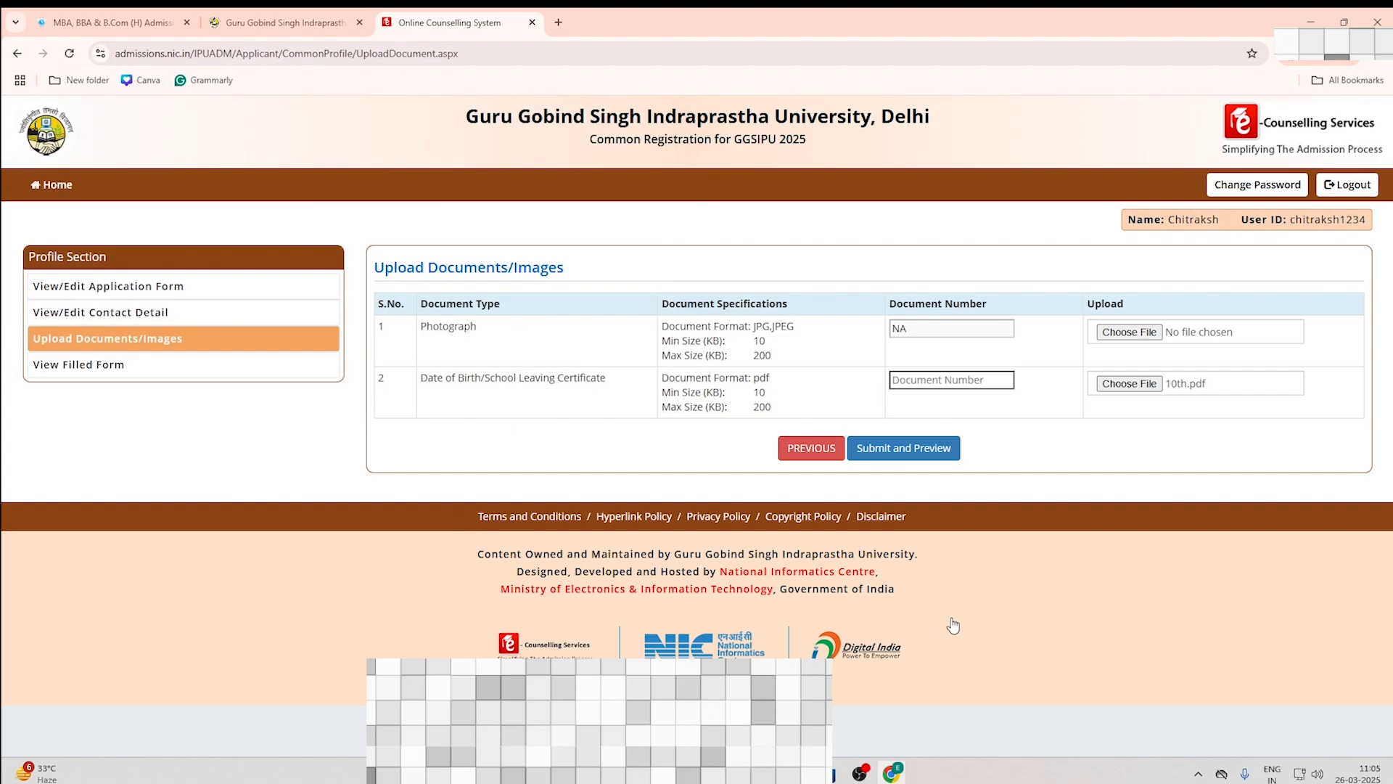
pyautogui.click(927, 380)
pyautogui.write('1')
# Step: Attach Final Pic (1).jpg from Downloads as the Photograph
pyautogui.press('super+Tab')
pyautogui.press('super+Tab')
pyautogui.click(1110, 340)
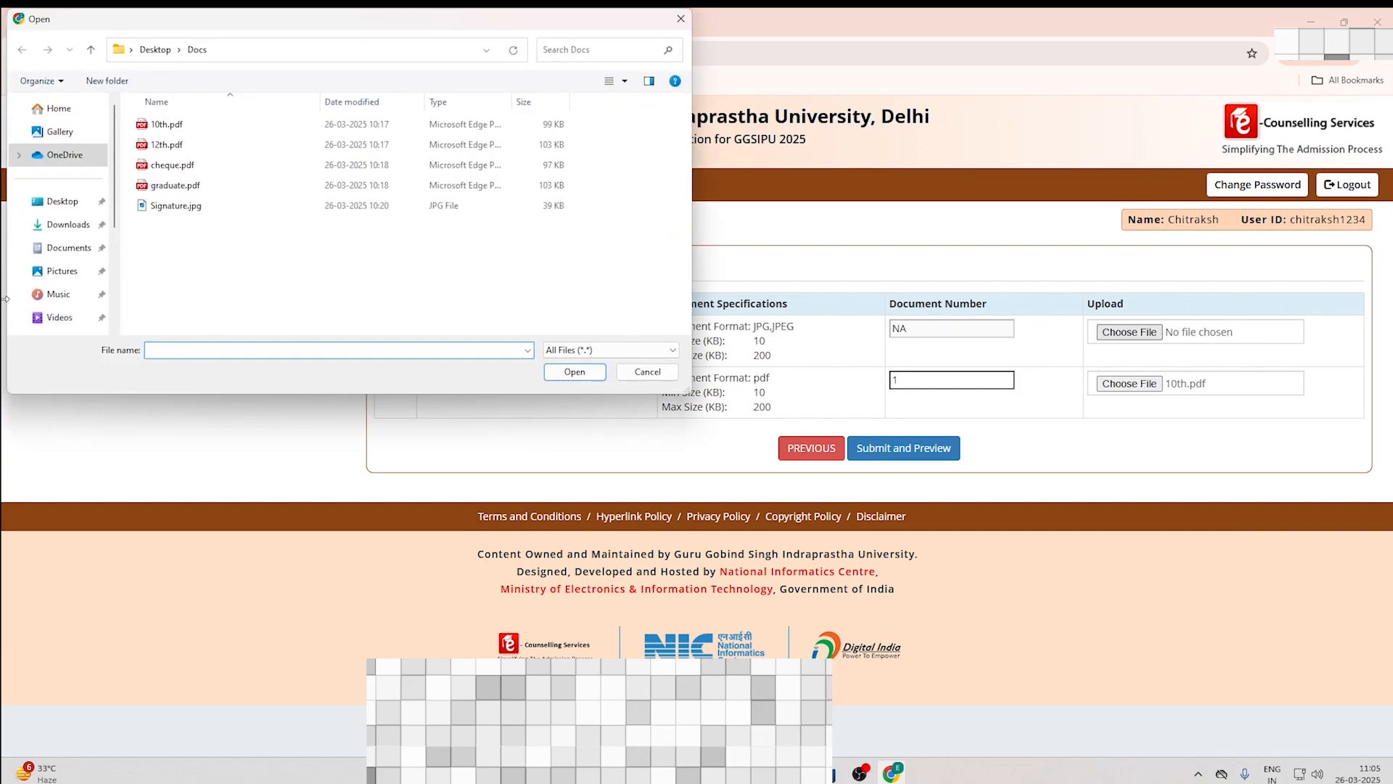
pyautogui.click(69, 225)
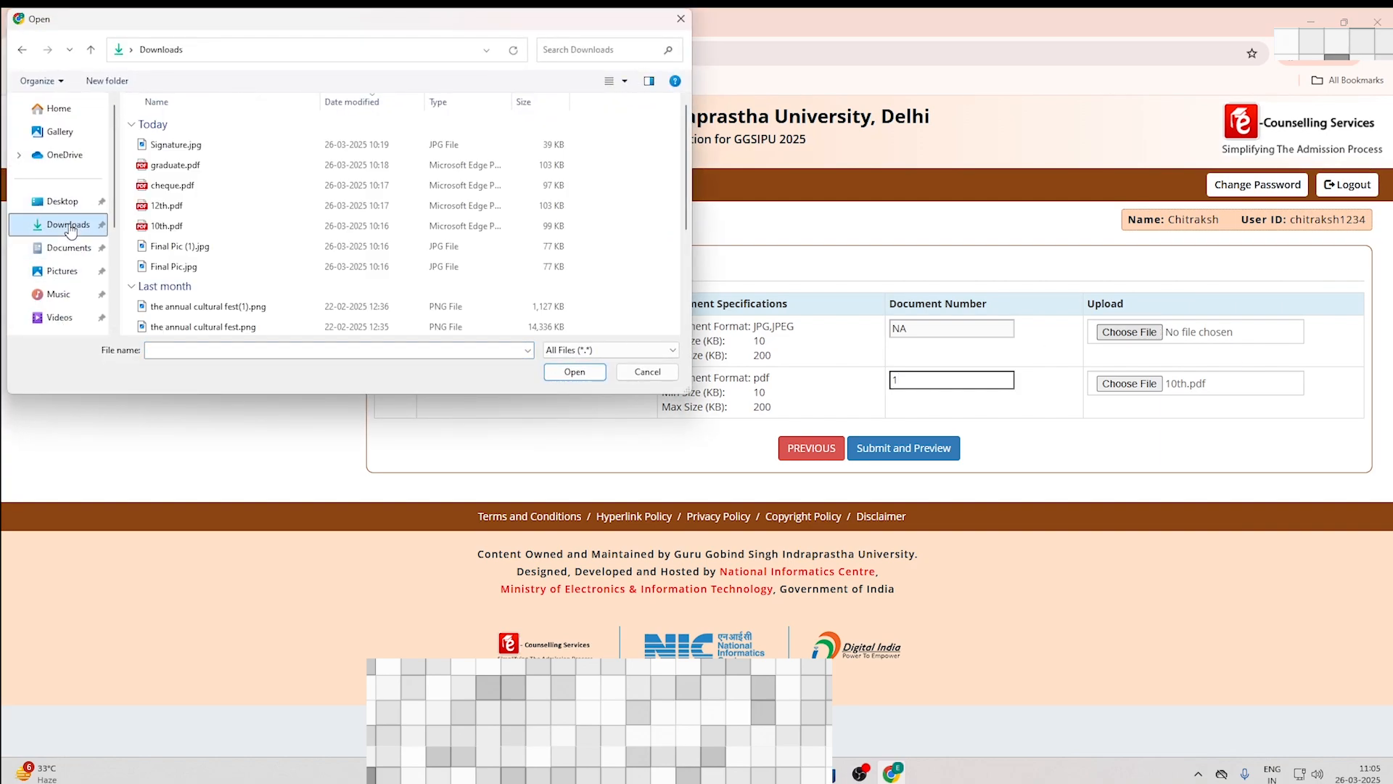
pyautogui.click(176, 246)
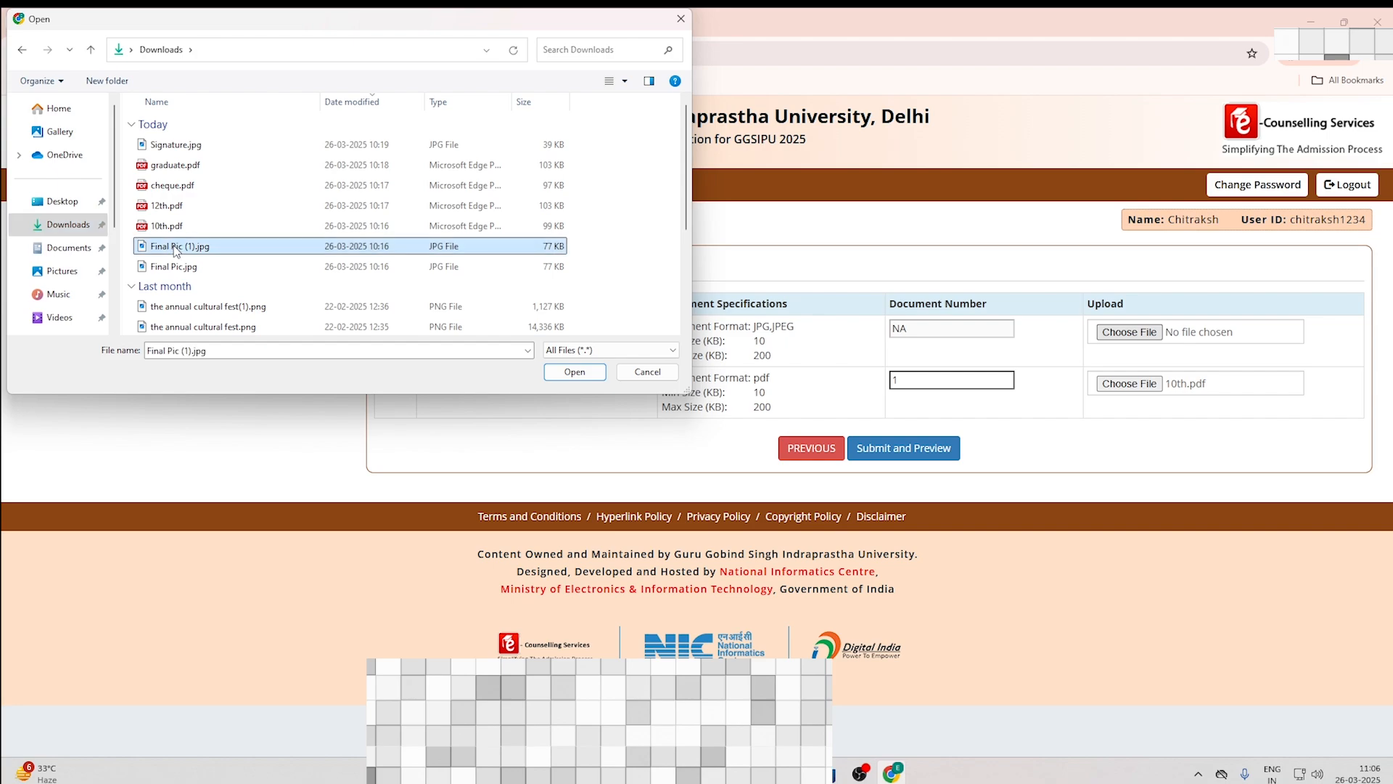
pyautogui.click(548, 377)
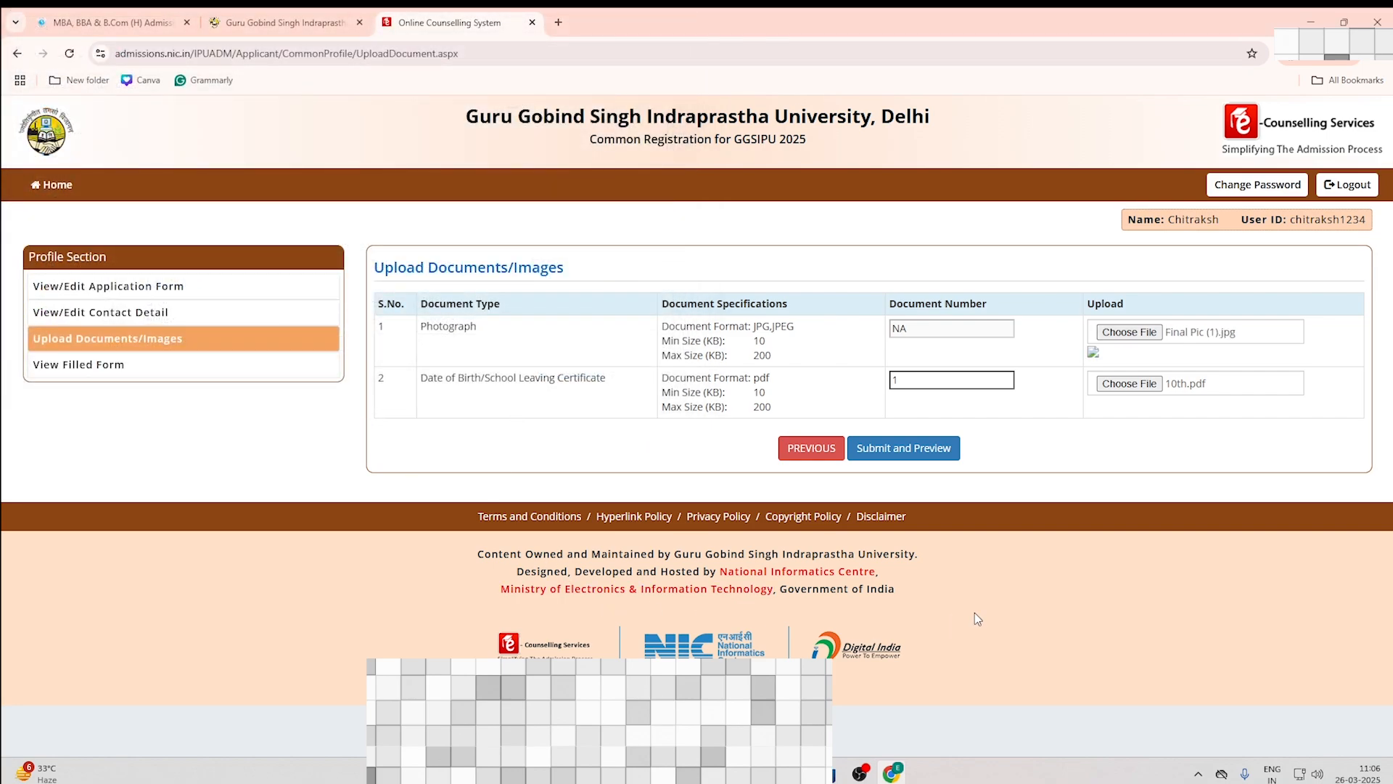
# Step: Preview the uploads and save both documents as self-verified, confirming the save
pyautogui.click(915, 450)
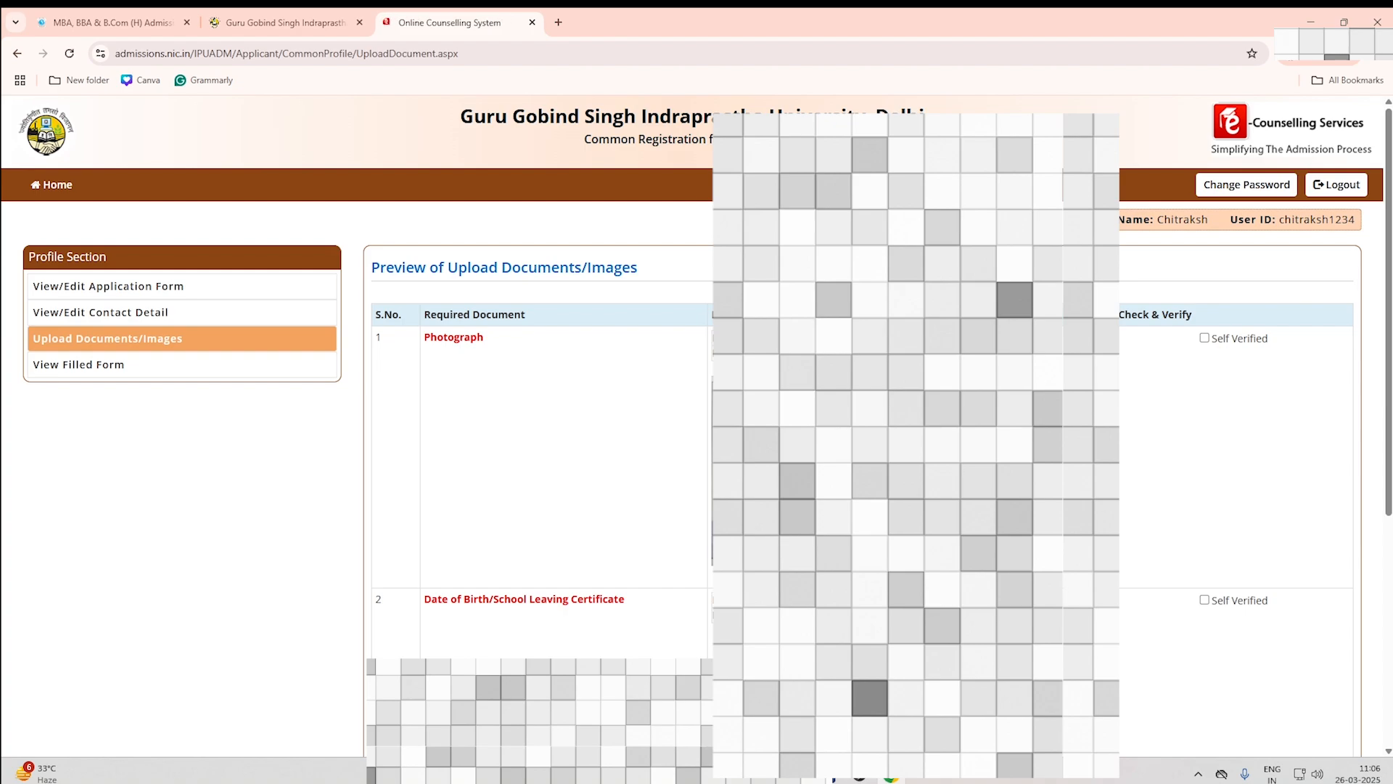
pyautogui.moveTo(1391, 374); pyautogui.dragTo(1390, 404)
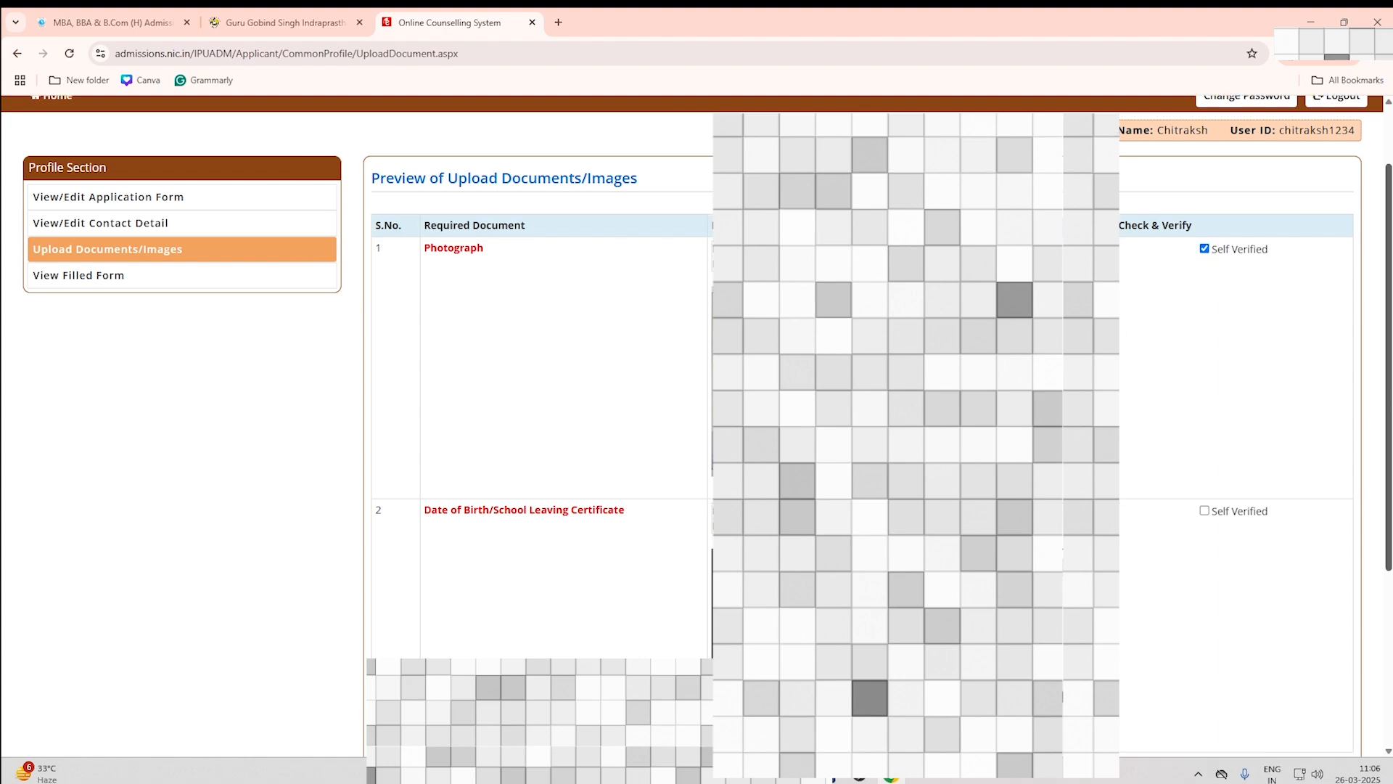
pyautogui.scroll(-2, 1277, 391)
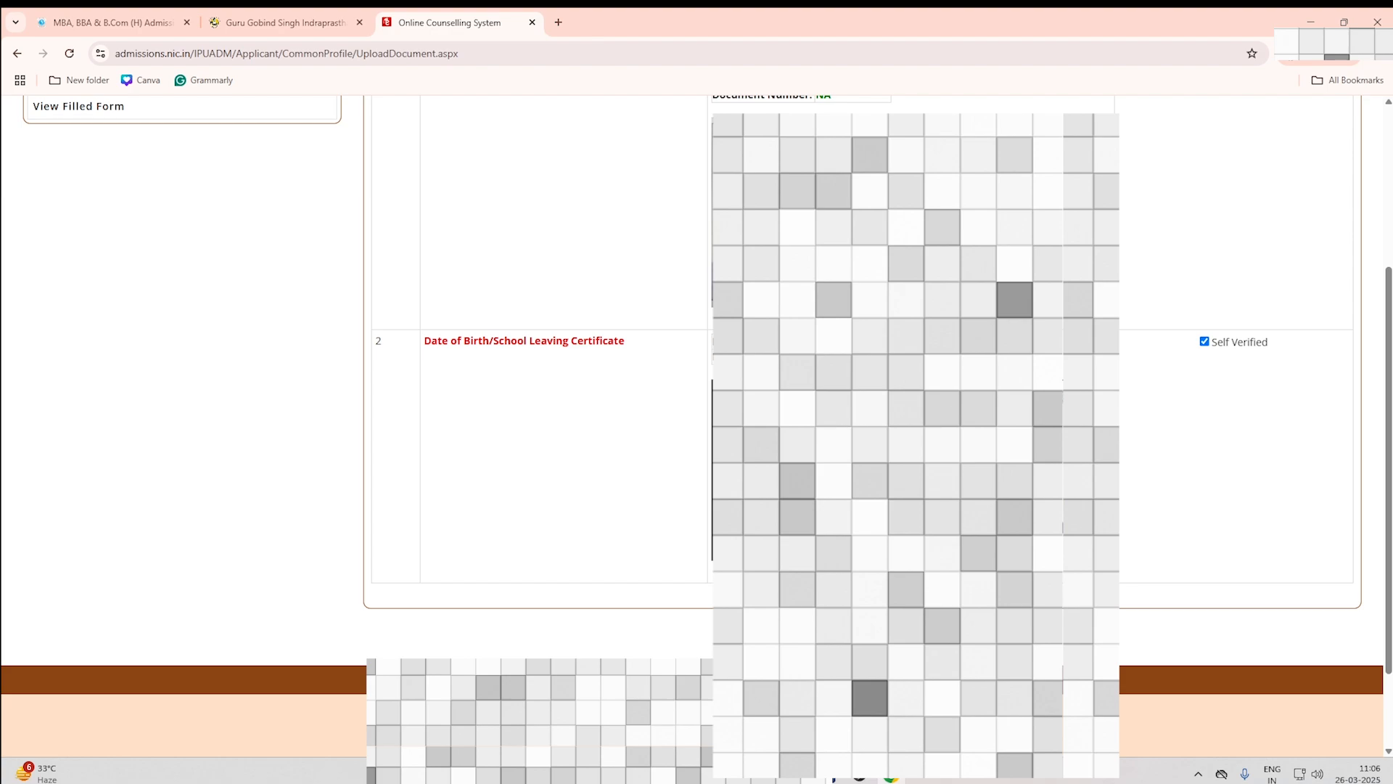
pyautogui.click(862, 631)
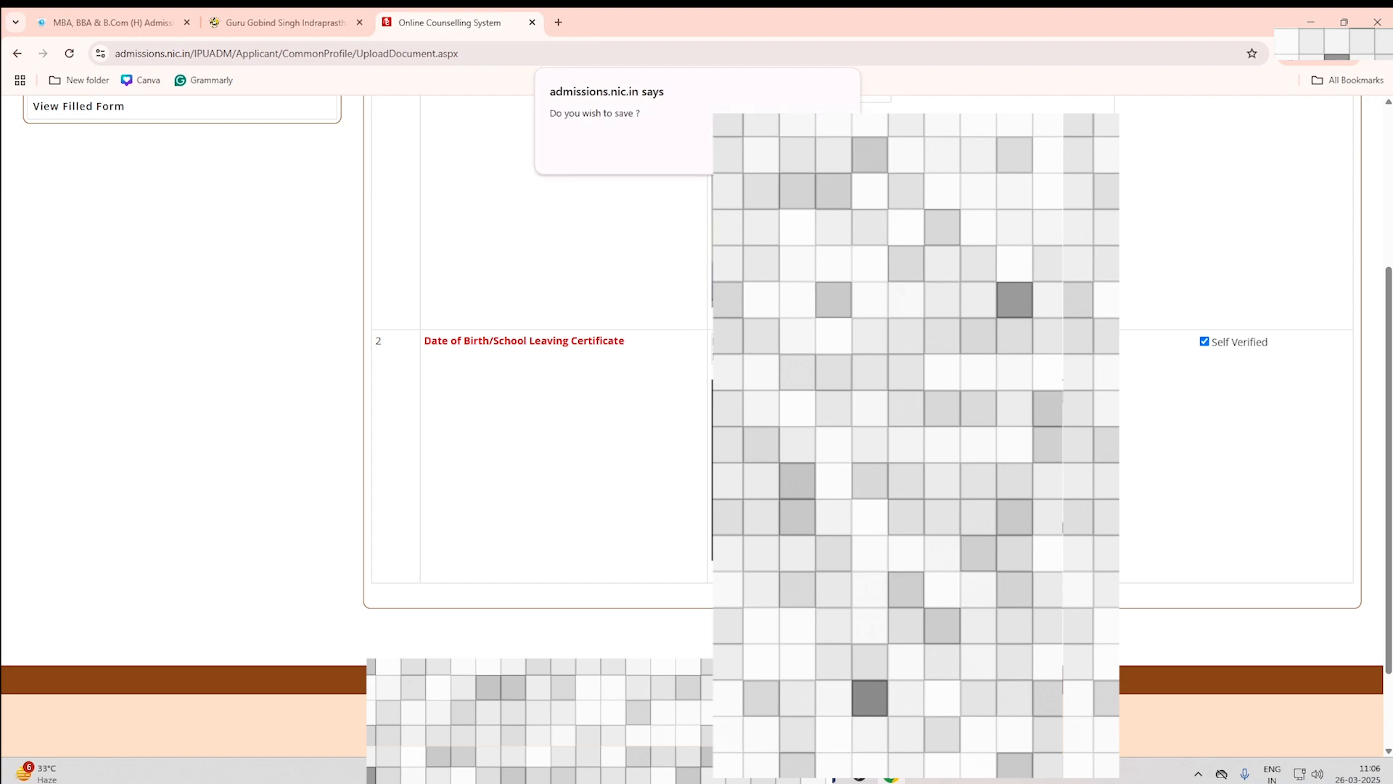
pyautogui.click(761, 151)
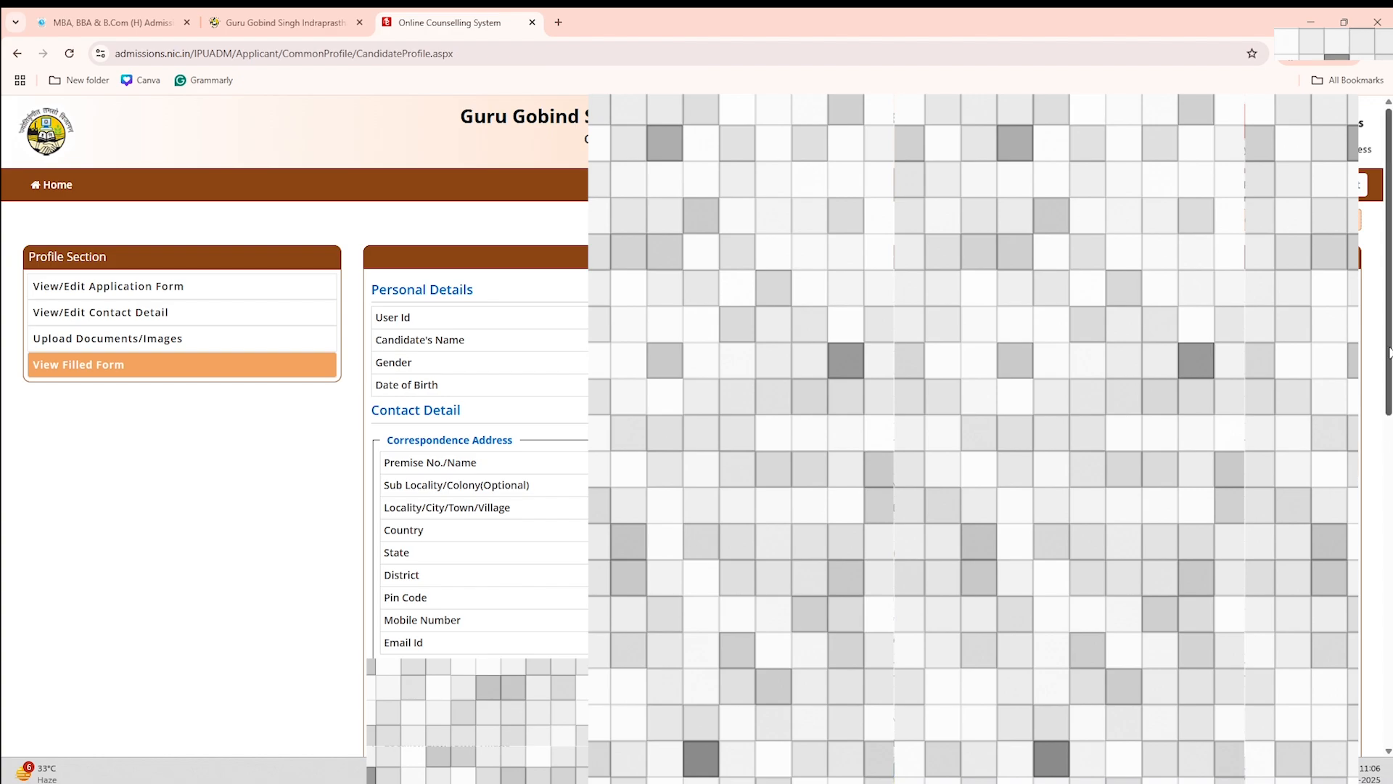
# Step: Review the filled form's Uploaded Documents section and return to the Dashboard
pyautogui.scroll(-5, 1389, 355)
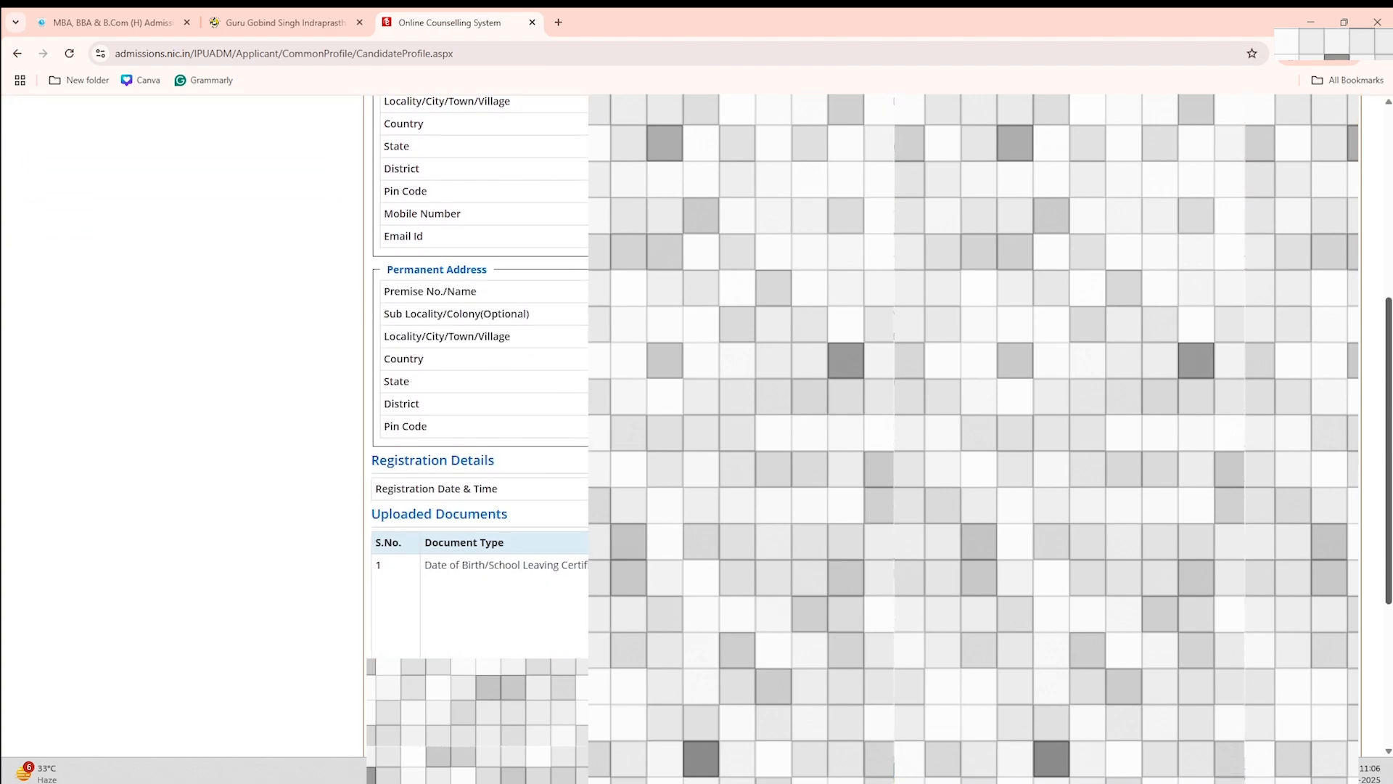
pyautogui.scroll(6, 479, 435)
pyautogui.scroll(-3, 479, 435)
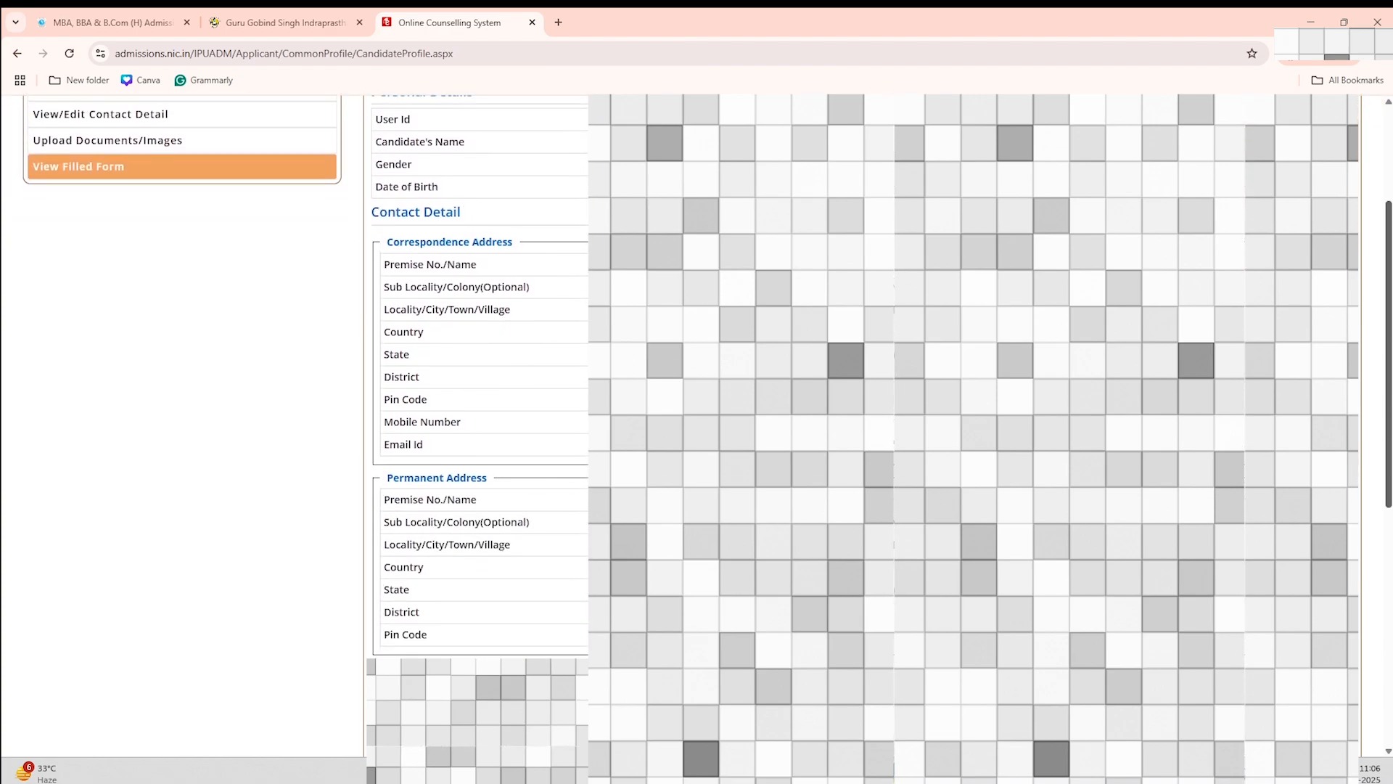
pyautogui.scroll(-2, 479, 436)
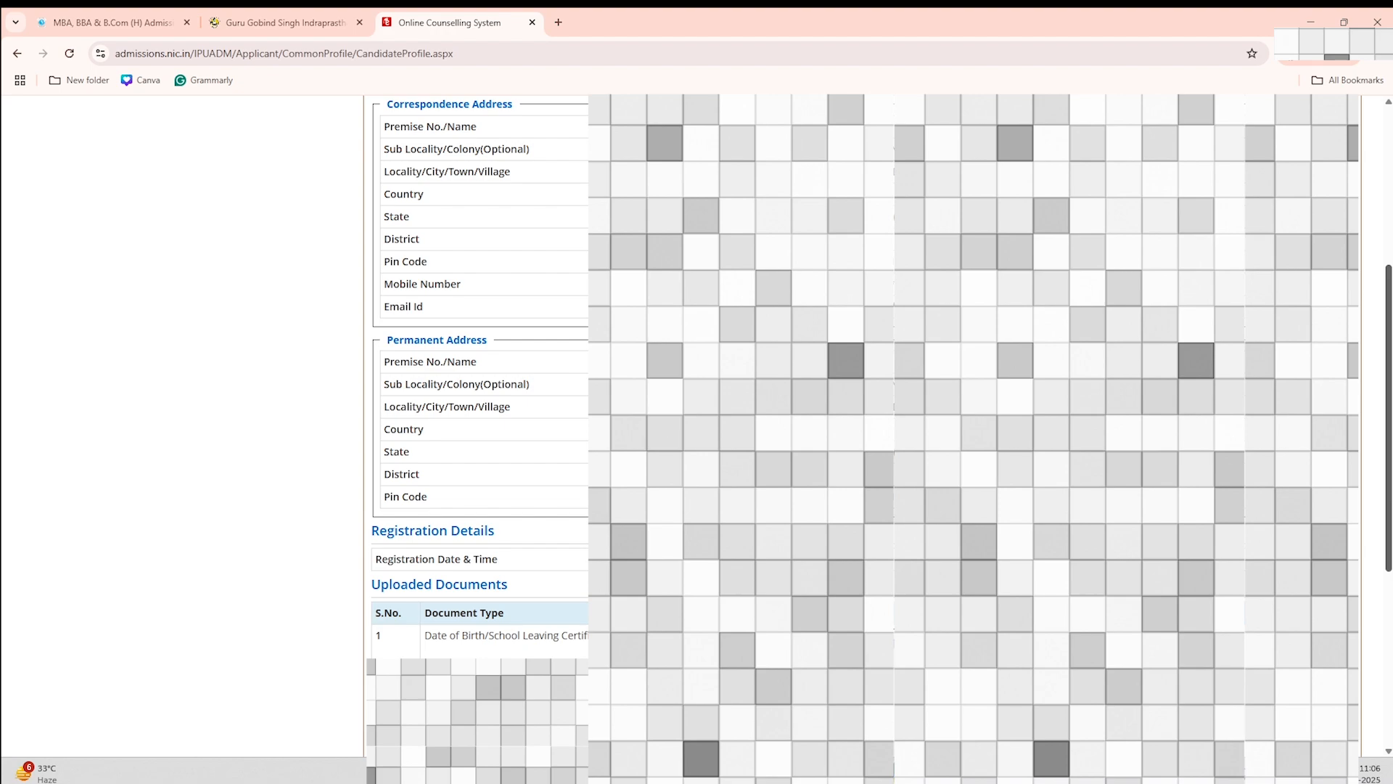
pyautogui.scroll(-2, 1390, 553)
pyautogui.scroll(-3, 1389, 554)
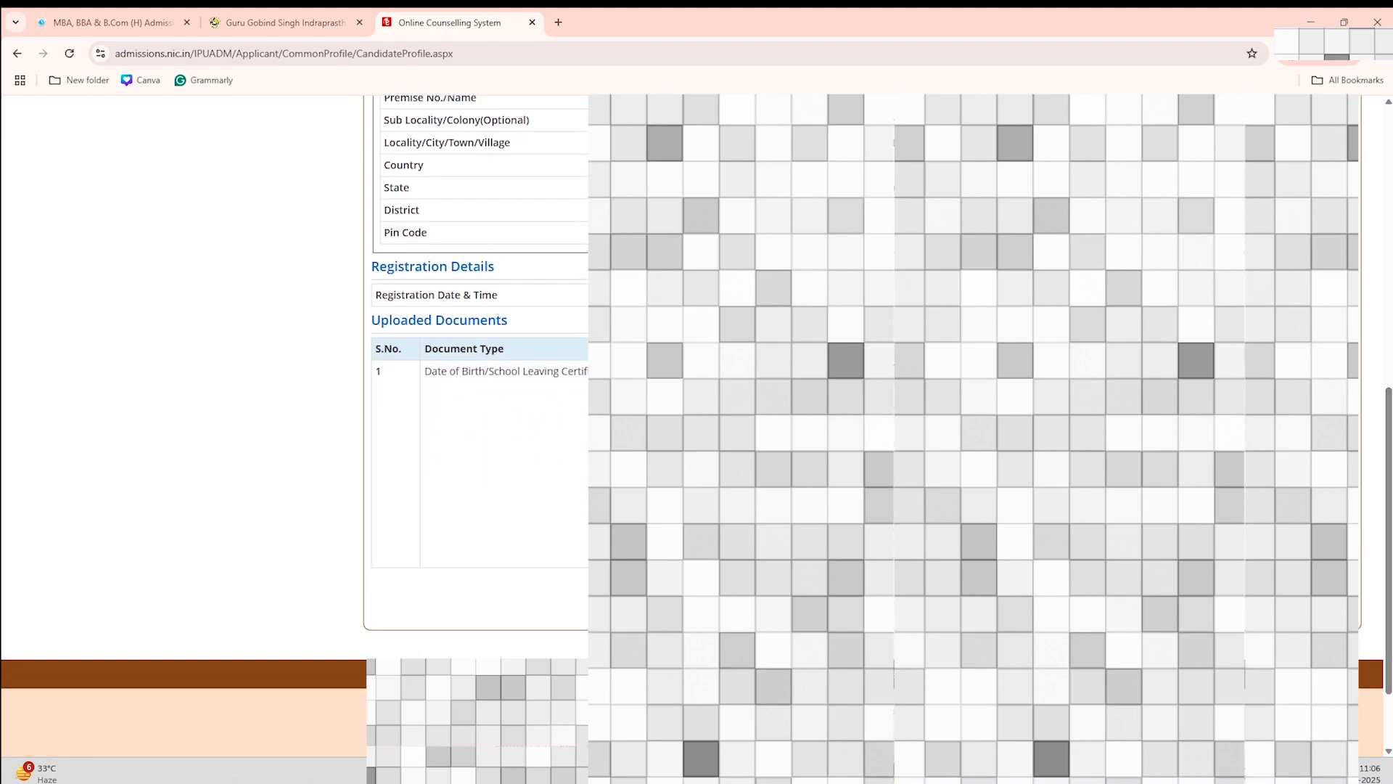
pyautogui.click(1094, 558)
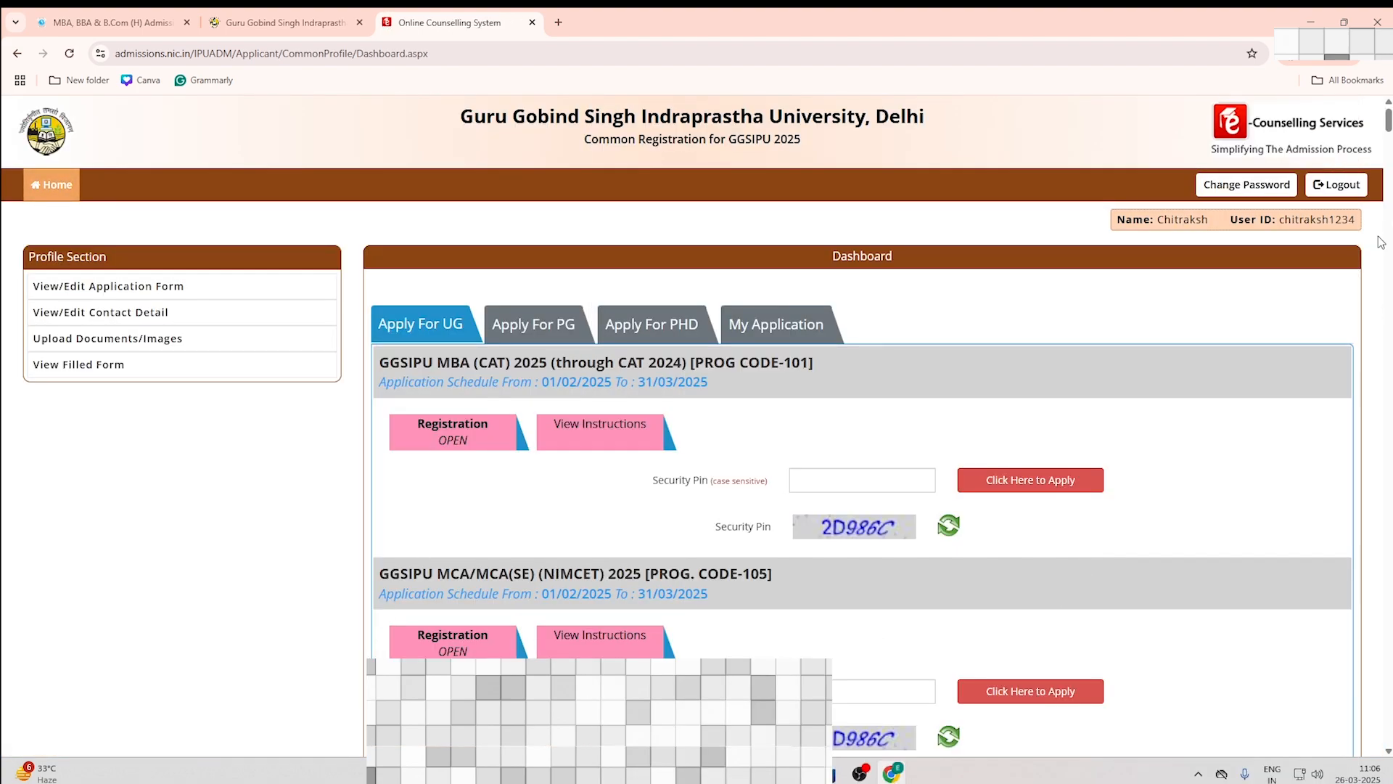
# Step: Find BBA & Allied Programmes 2025, enter the programme's security pin, and apply to PROG CODE-125
pyautogui.hotkey('ctrl', 'f')
pyautogui.write('BBA')
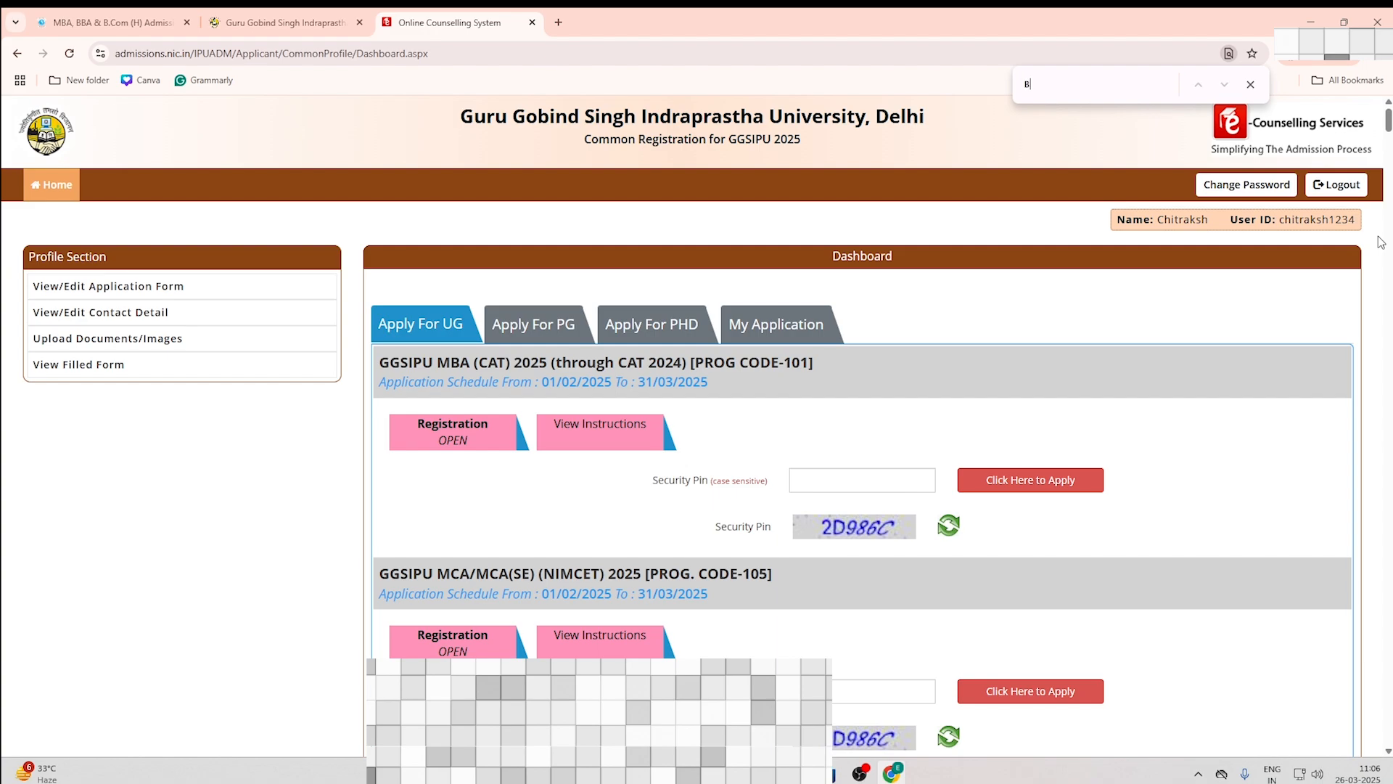
pyautogui.press('Return')
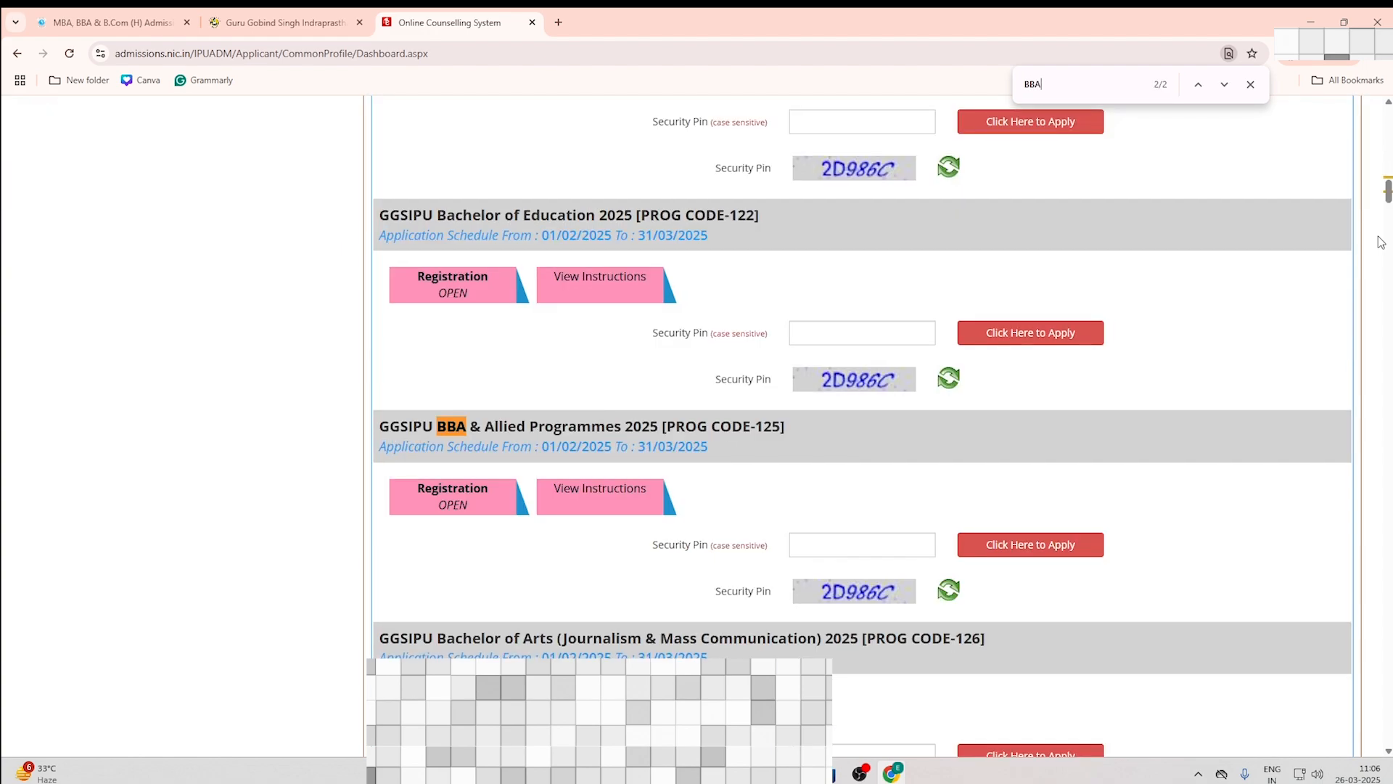
pyautogui.click(832, 545)
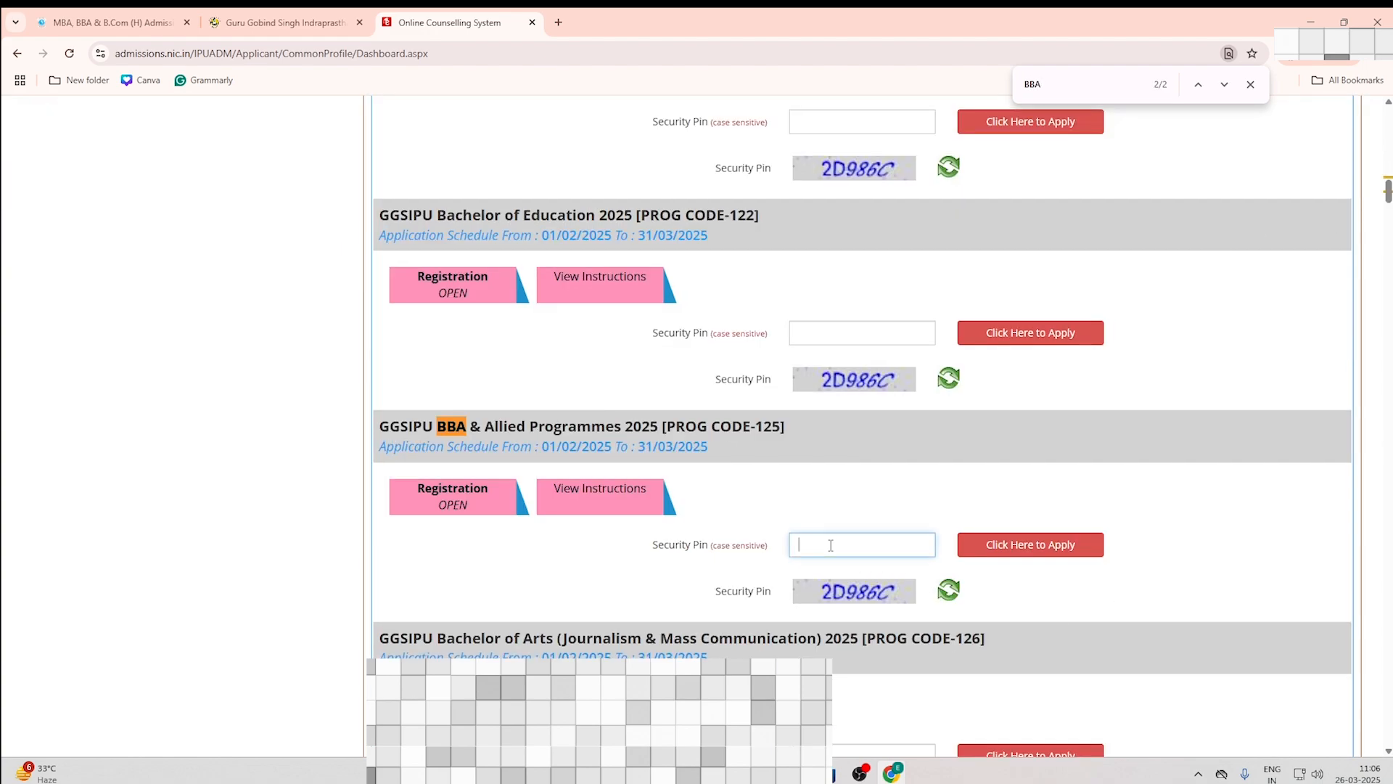
pyautogui.write('2D986C')
pyautogui.click(1055, 553)
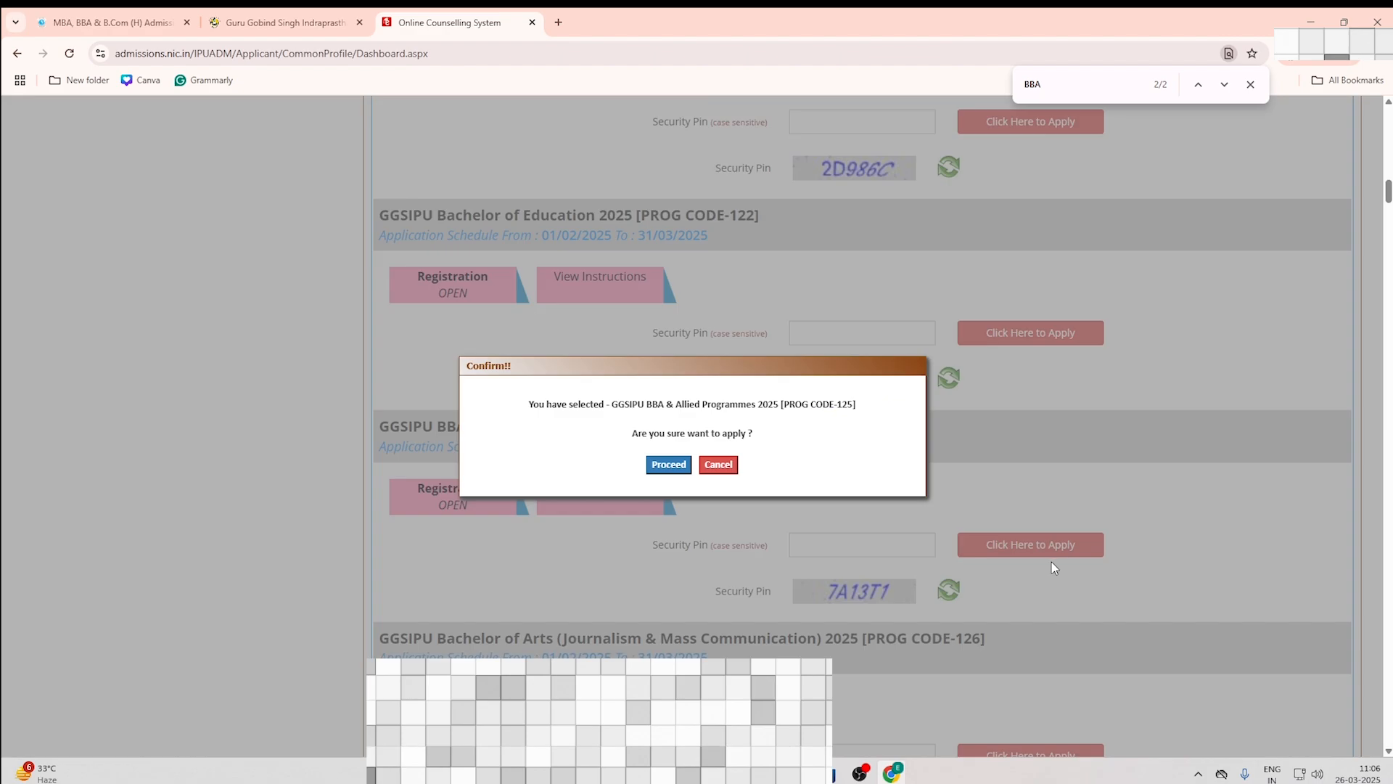
pyautogui.click(664, 466)
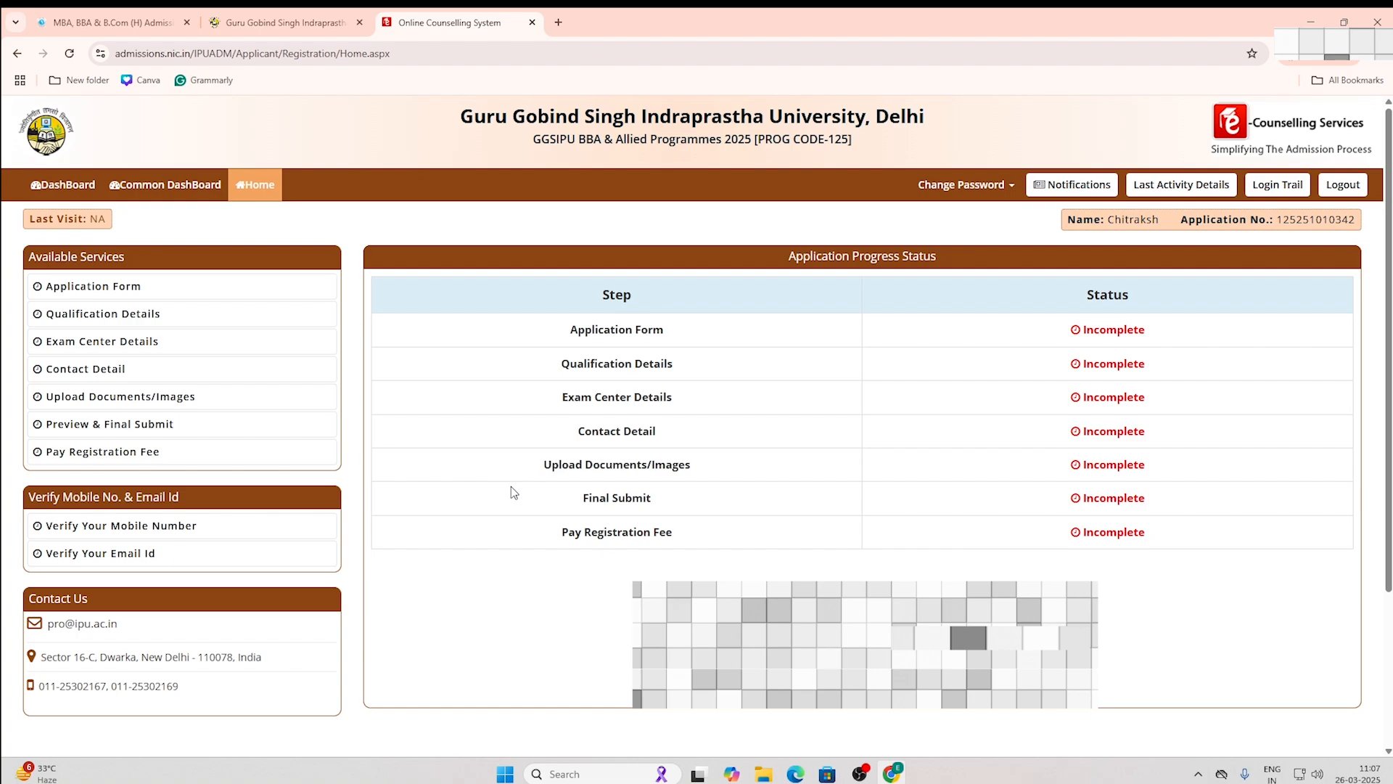
# Step: Open the BBA Application Form and look through its personal, sub-category, other information and bank refund sections
pyautogui.click(90, 294)
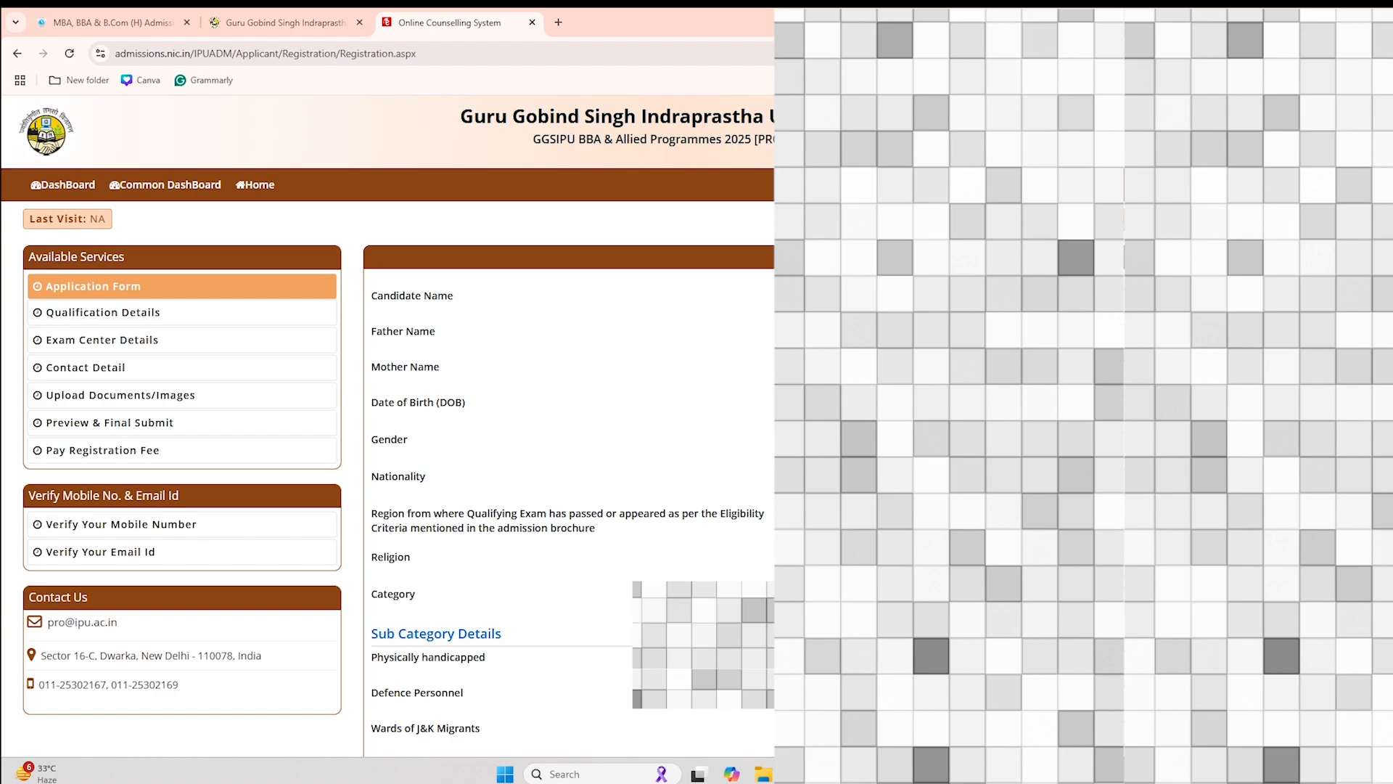
pyautogui.moveTo(1388, 425); pyautogui.dragTo(1387, 444)
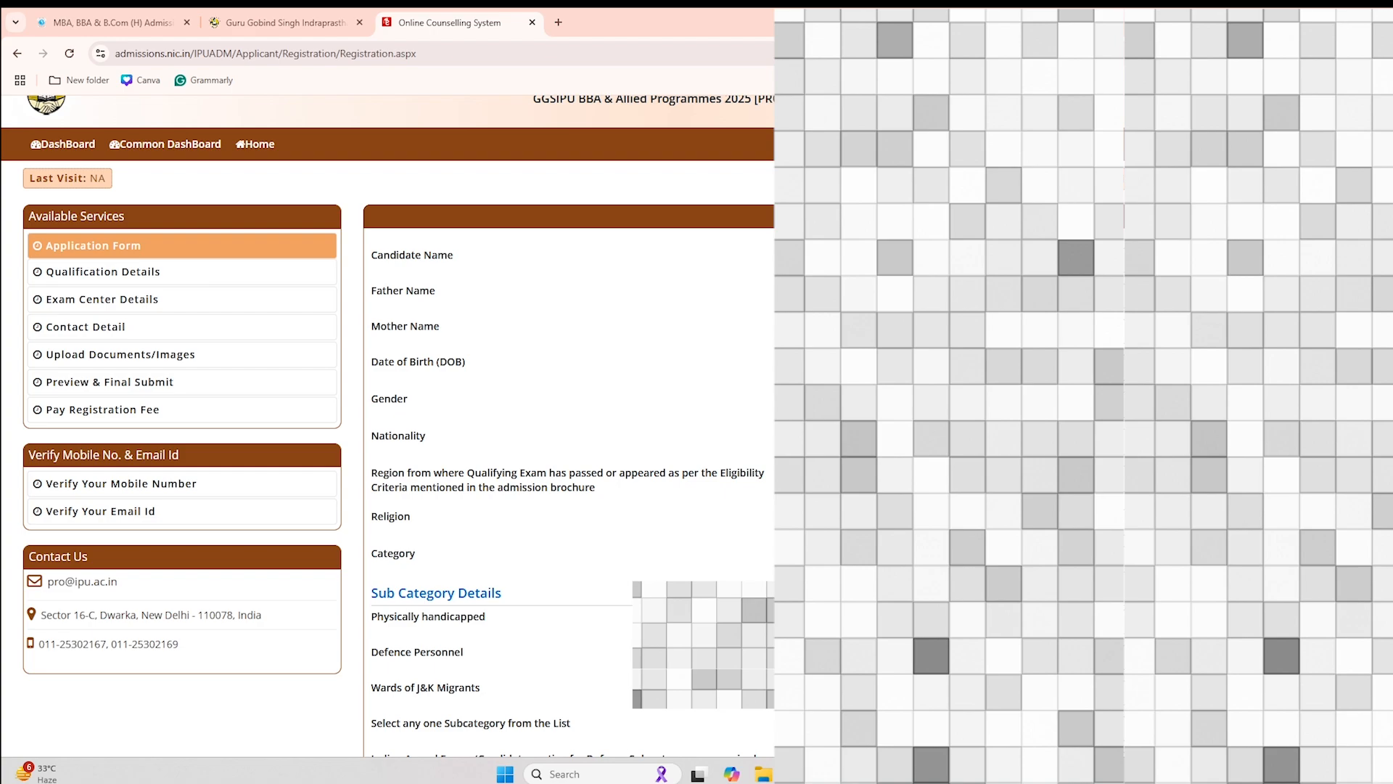
pyautogui.scroll(-1, 388, 425)
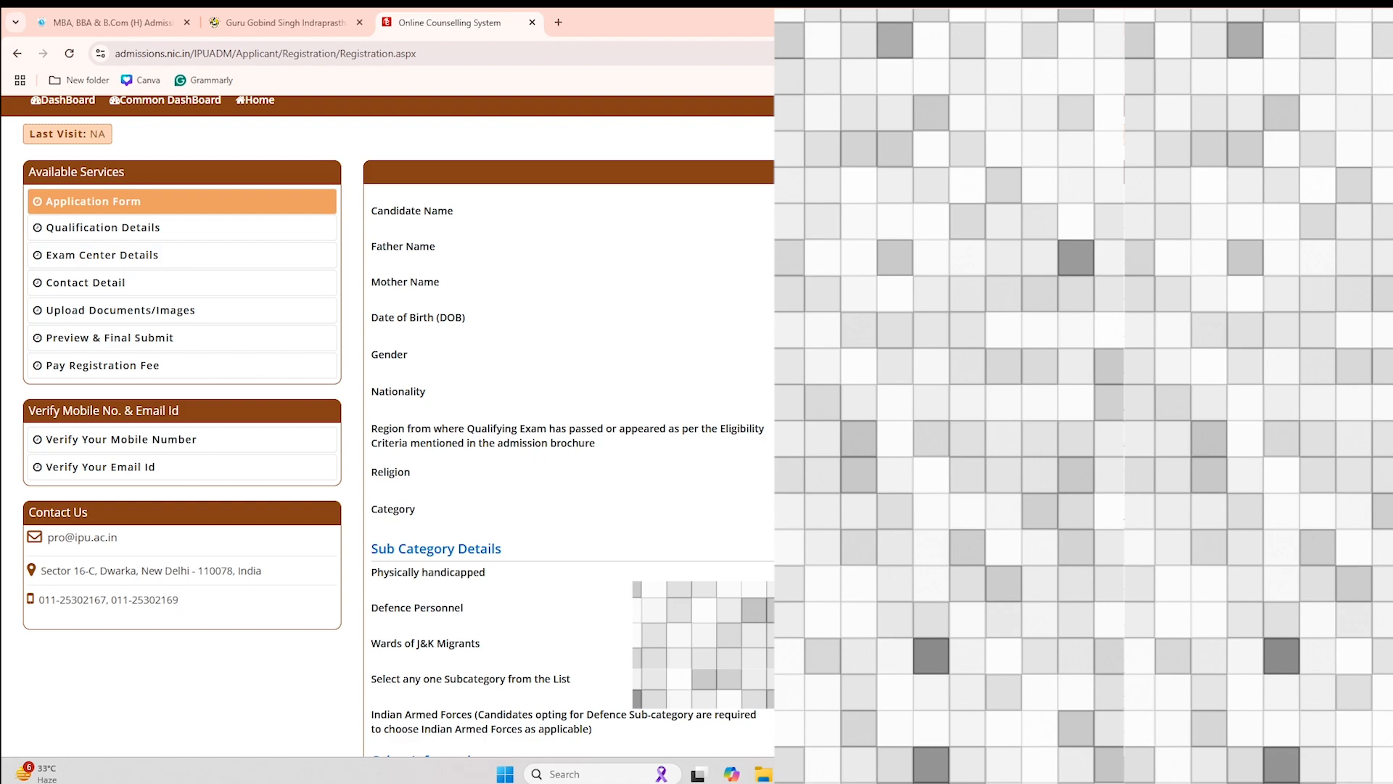
pyautogui.scroll(-8, 388, 428)
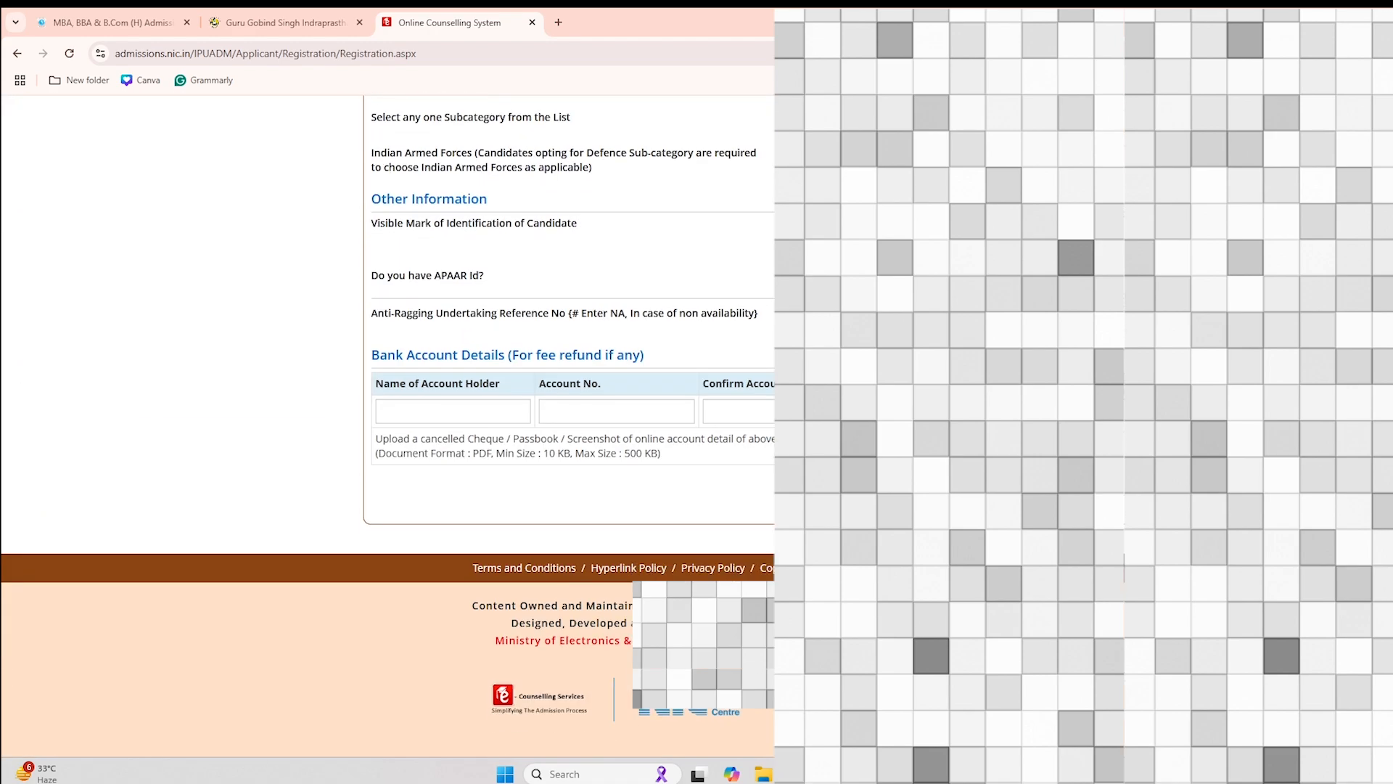
pyautogui.scroll(5, 388, 428)
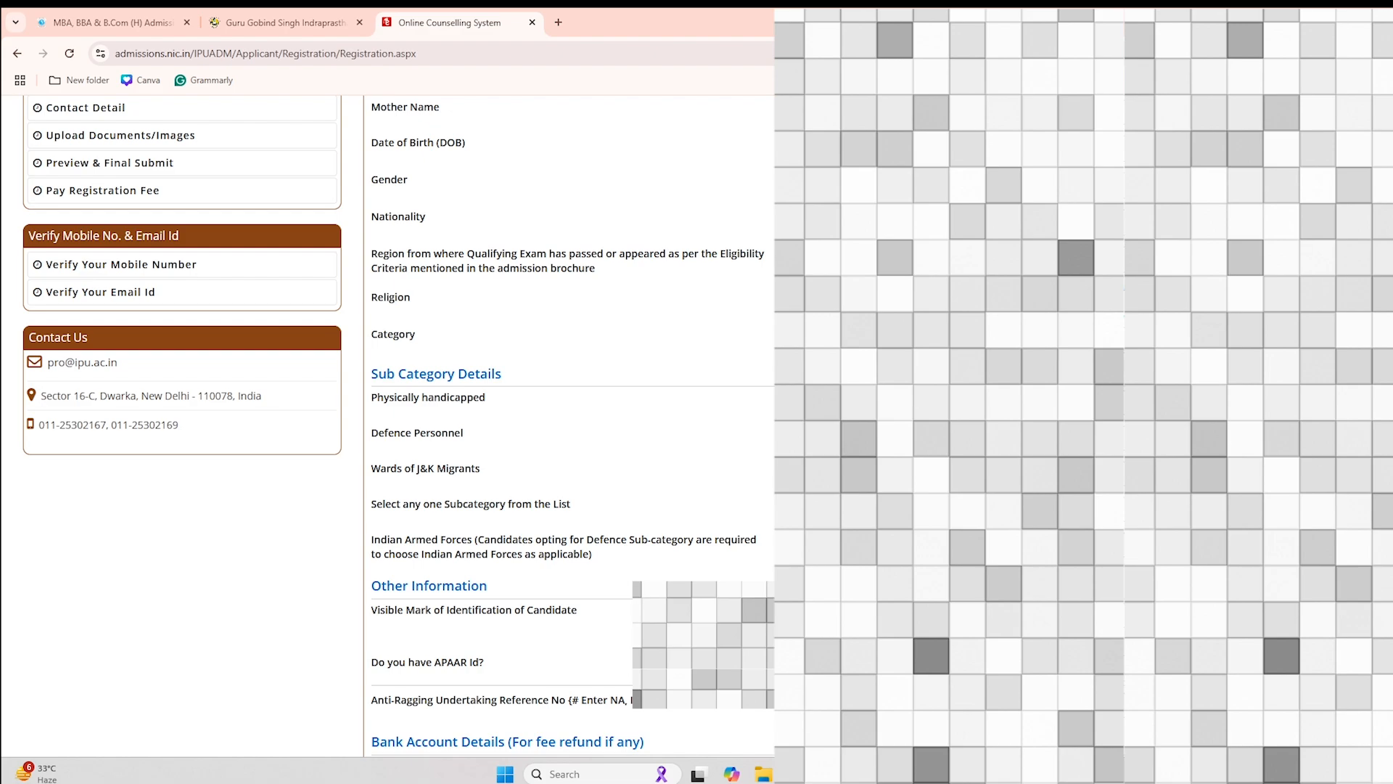
pyautogui.scroll(-2, 398, 425)
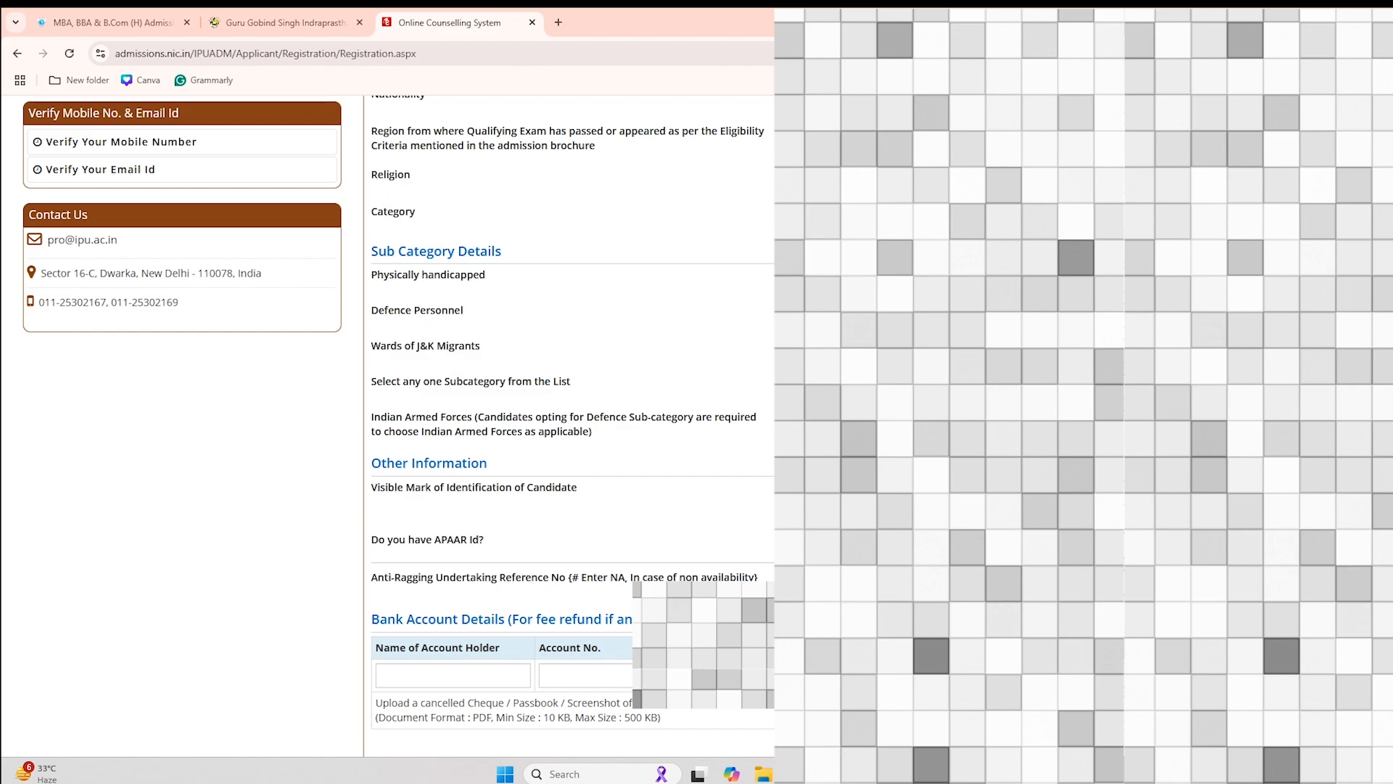
pyautogui.scroll(-3, 387, 429)
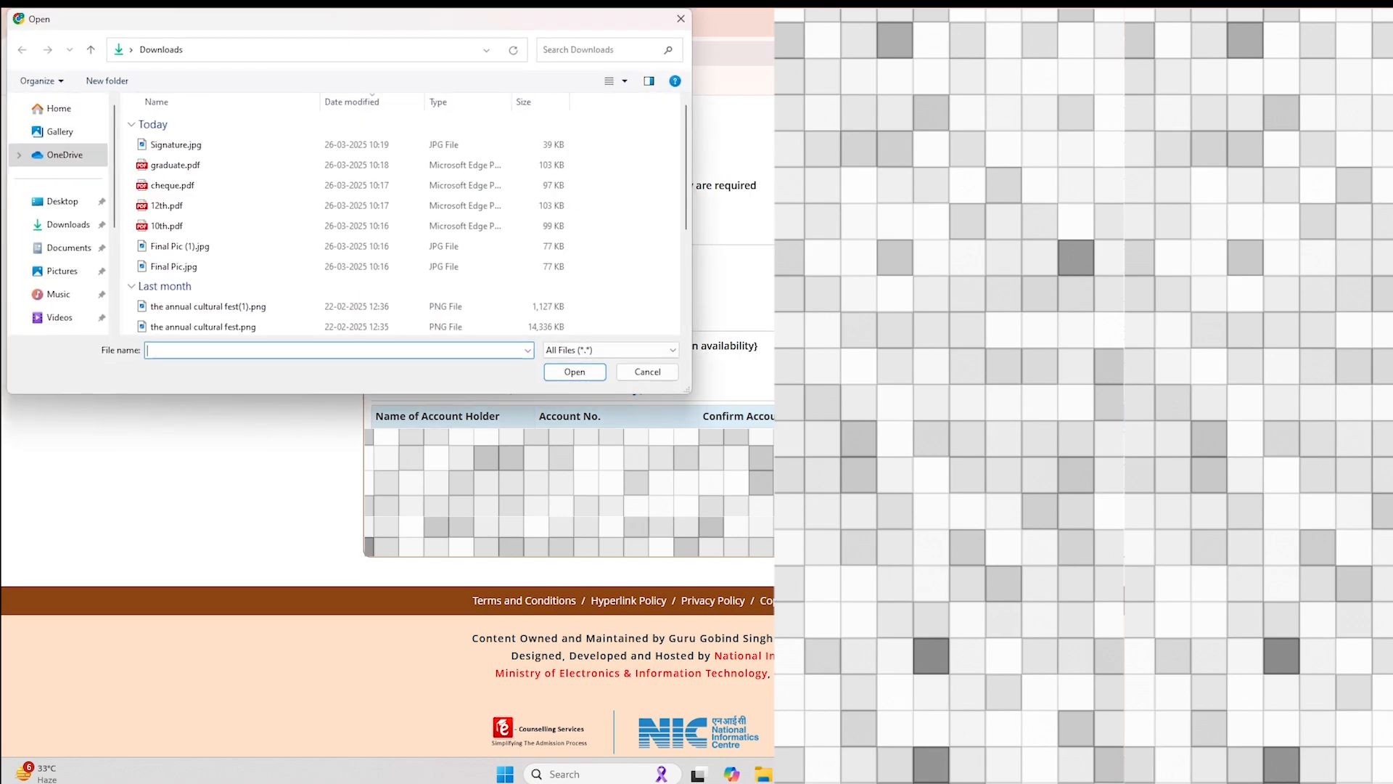
# Step: Attach cheque.pdf and save the BBA application form, confirming Yes
pyautogui.click(157, 187)
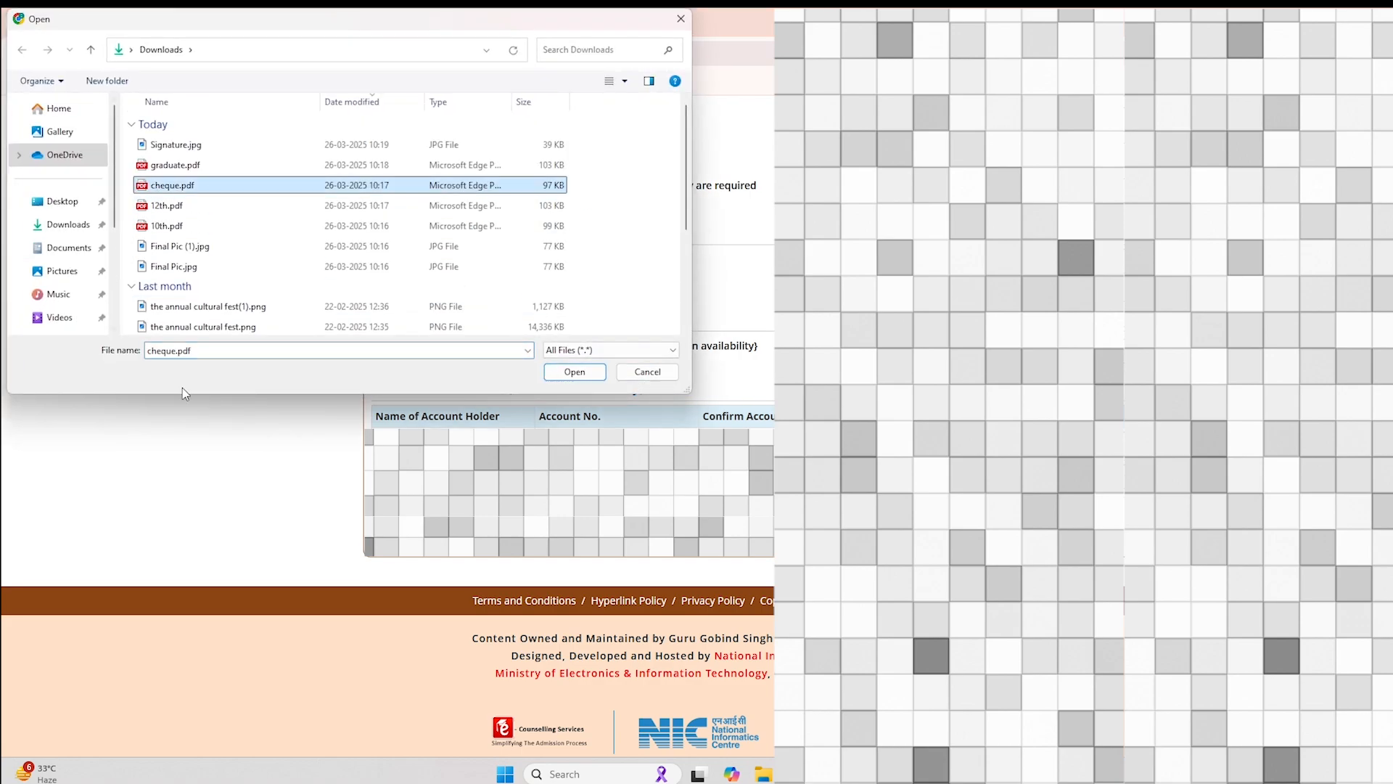
pyautogui.click(580, 378)
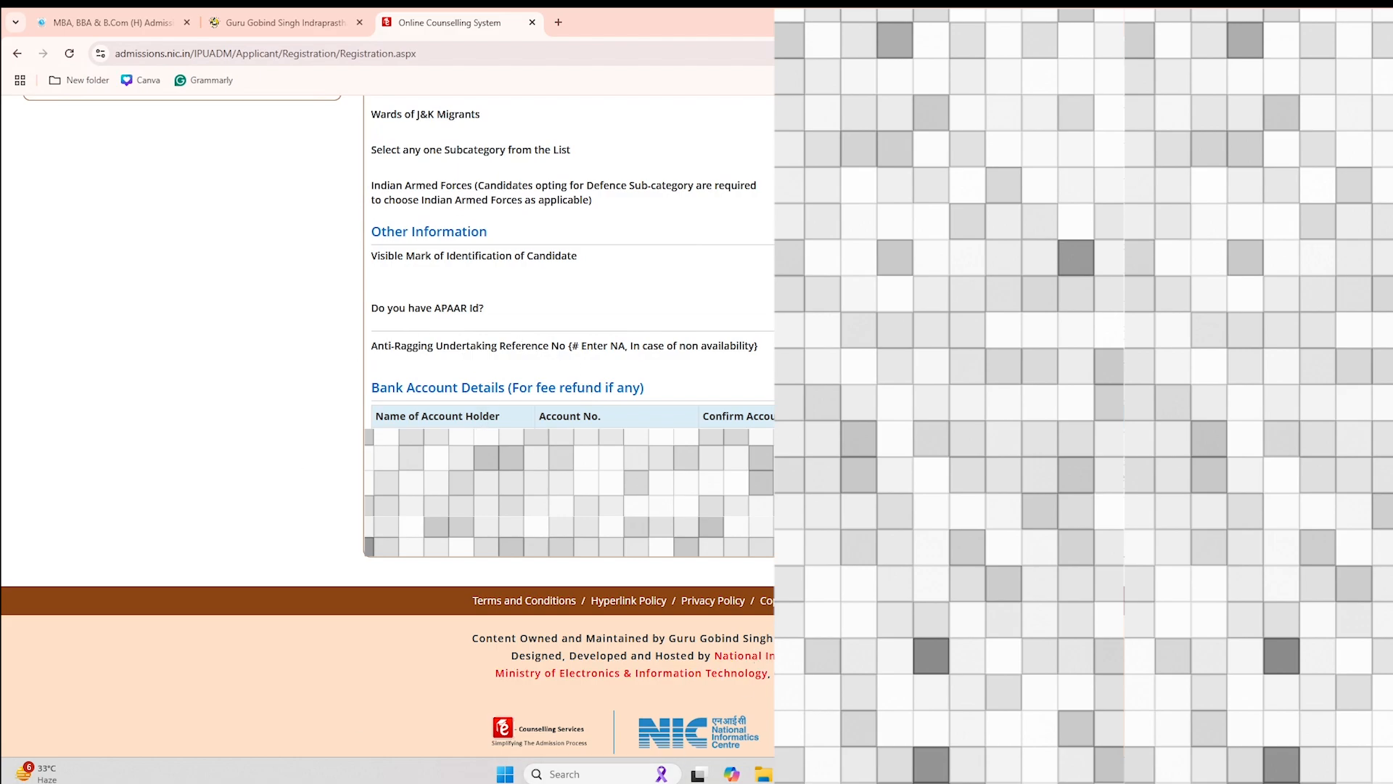
pyautogui.click(866, 535)
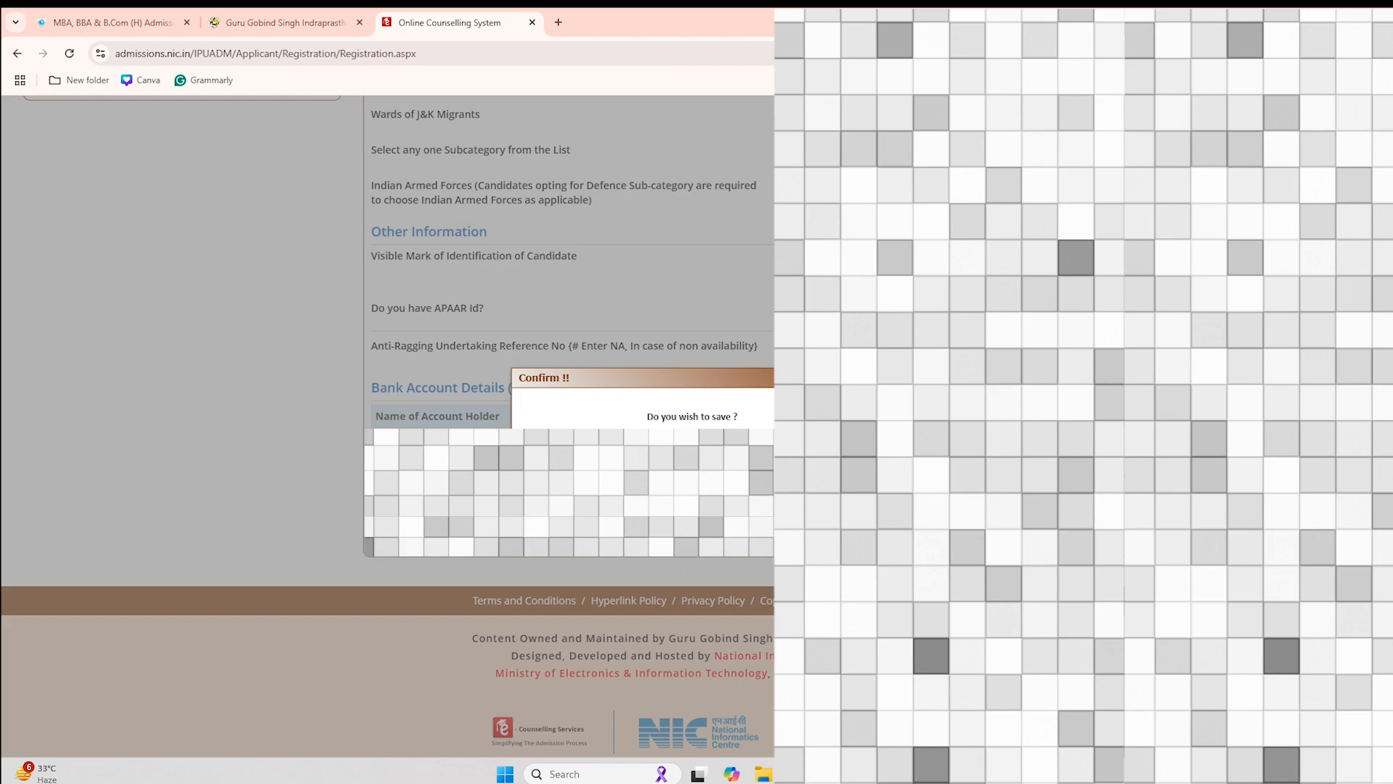
pyautogui.click(666, 456)
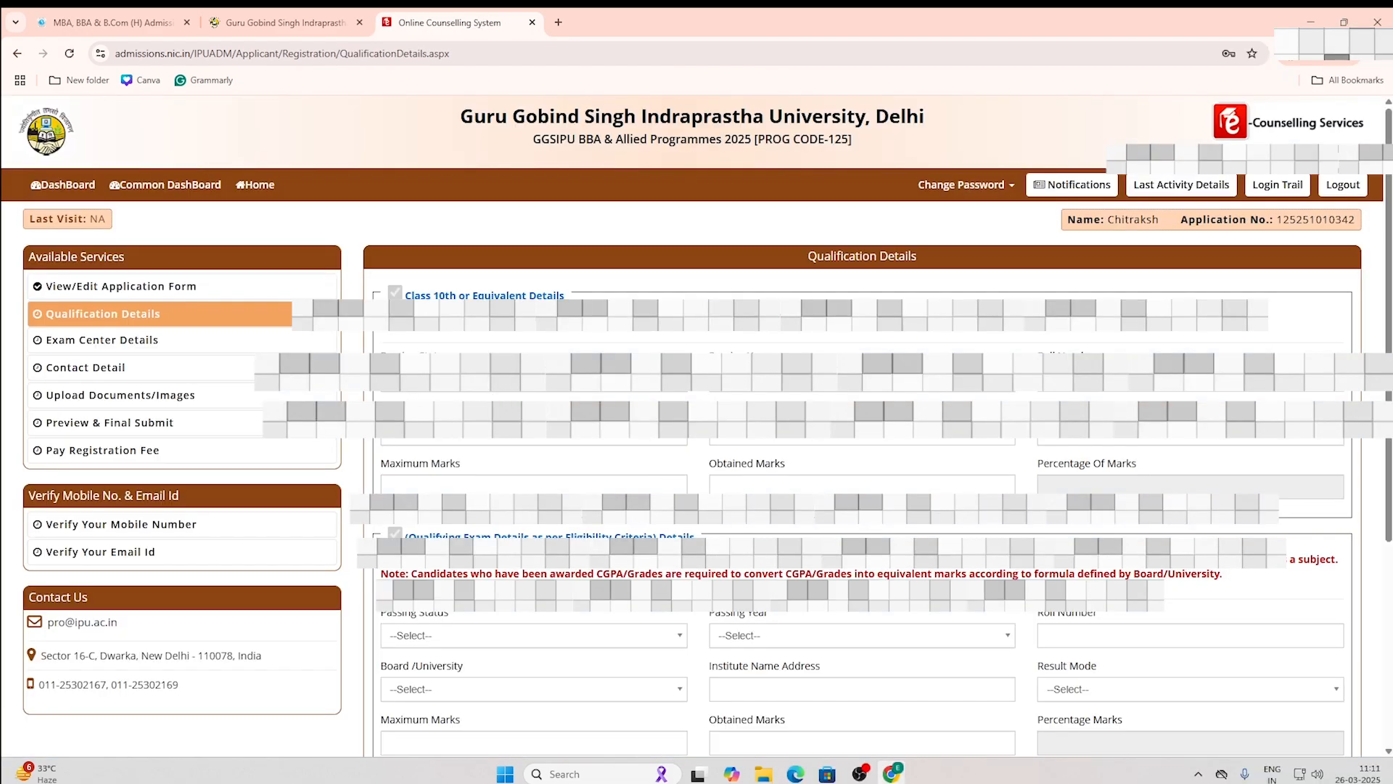
# Step: Mark Class 10th as Passed with passing year 2020
pyautogui.scroll(-1, 1341, 395)
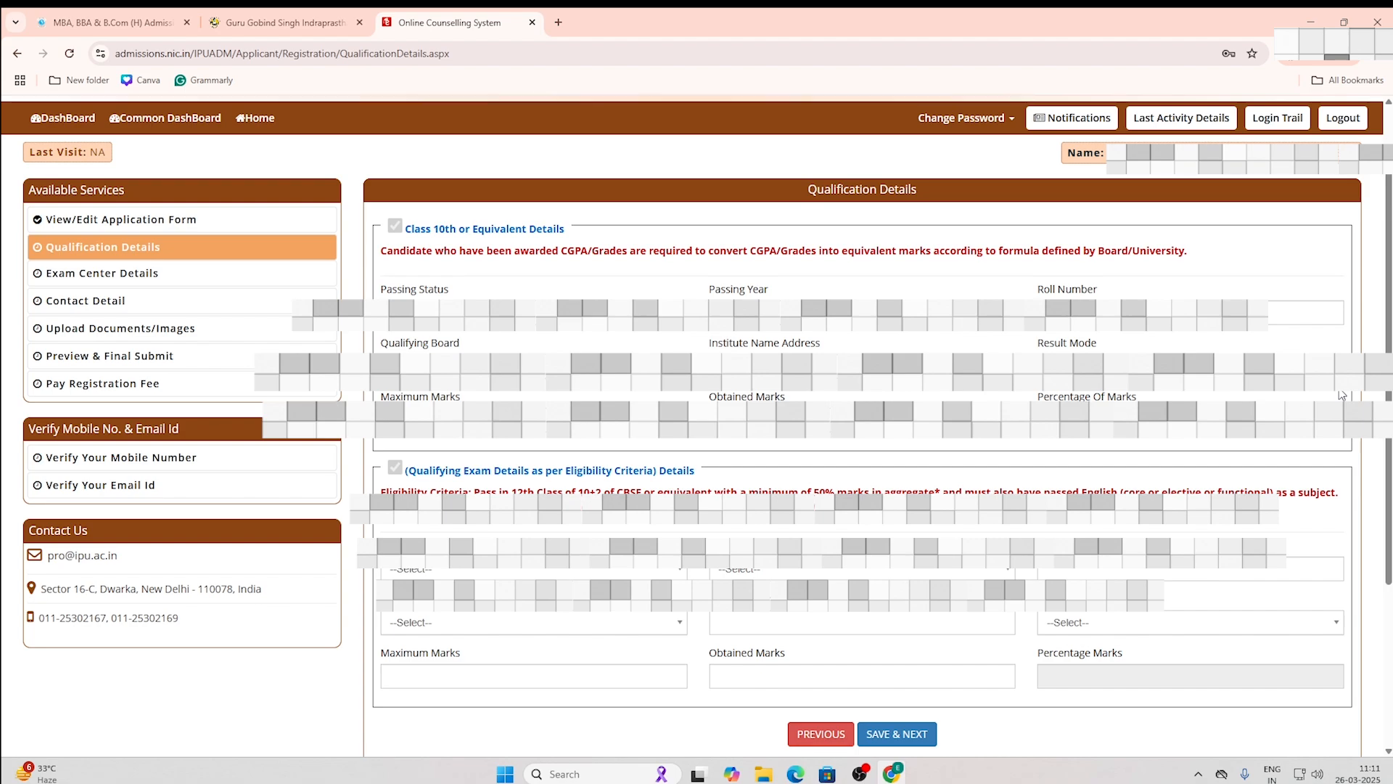
pyautogui.click(619, 319)
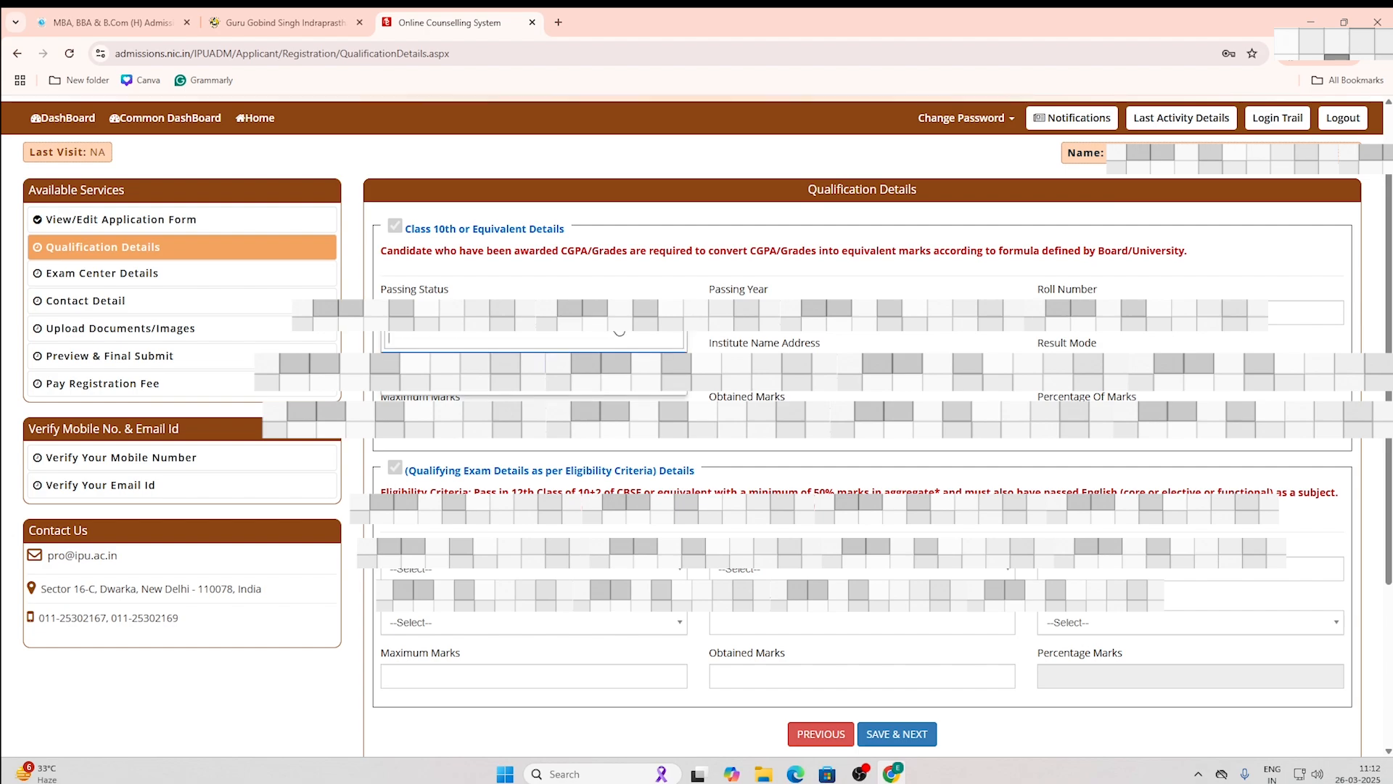
pyautogui.click(594, 384)
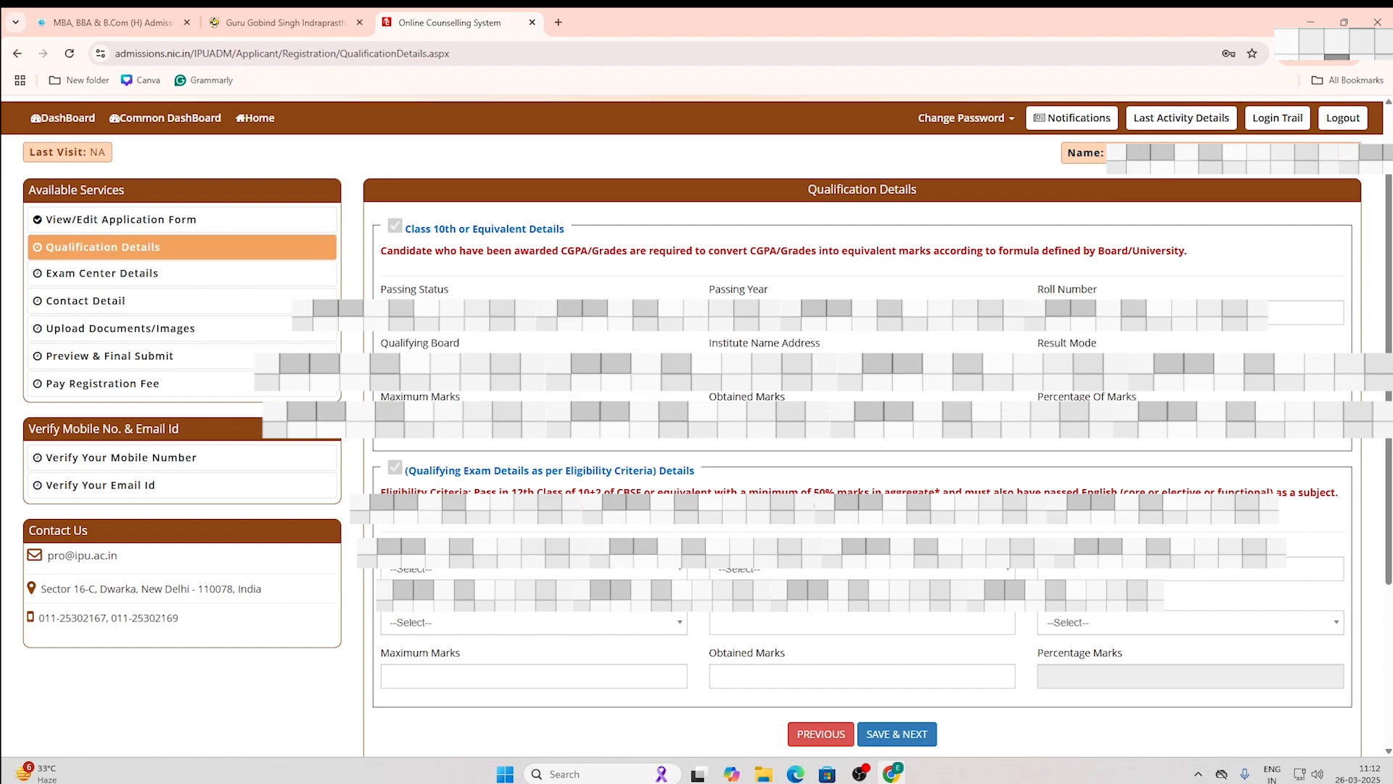
pyautogui.click(780, 315)
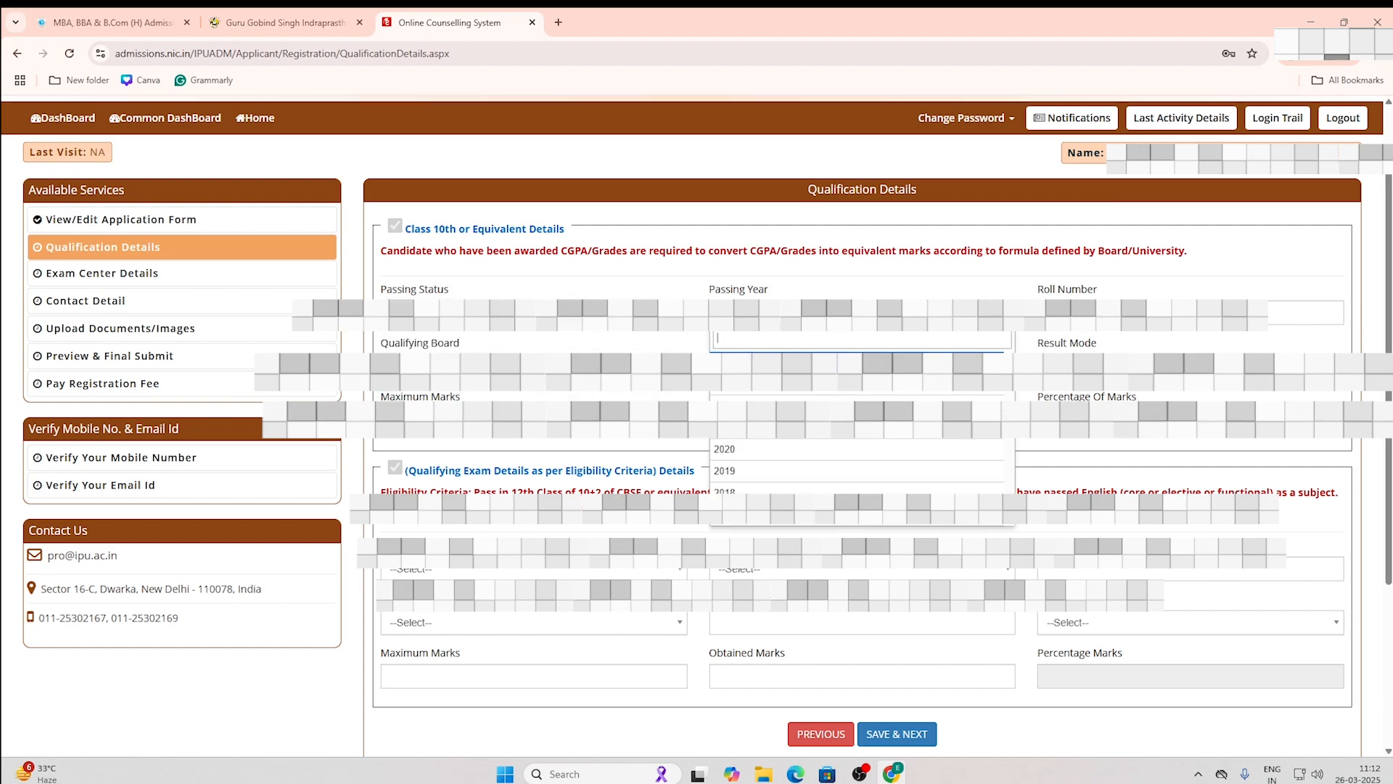
pyautogui.click(751, 449)
pyautogui.click(1081, 313)
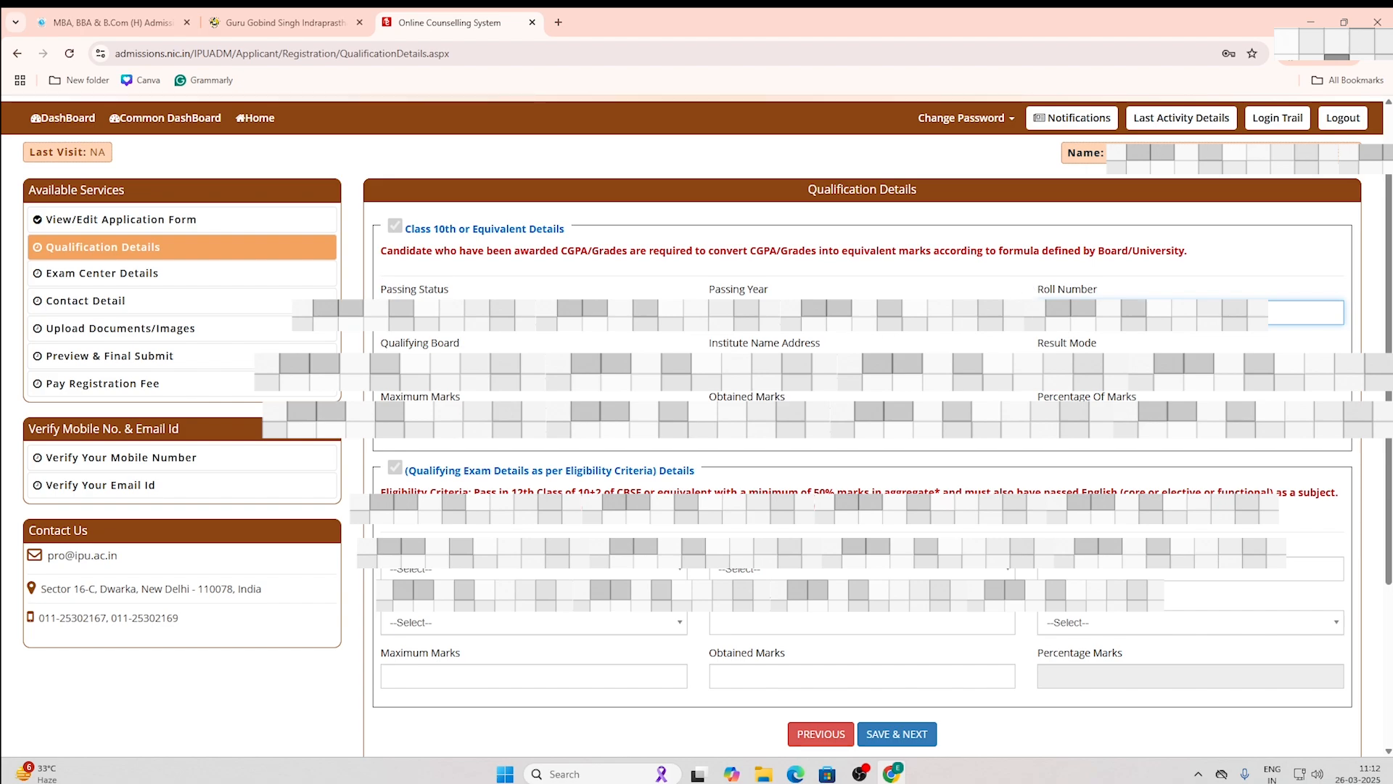
# Step: Choose CBSE as the Class 10th board and Percentage as the result mode
pyautogui.click(534, 372)
pyautogui.write('cbse')
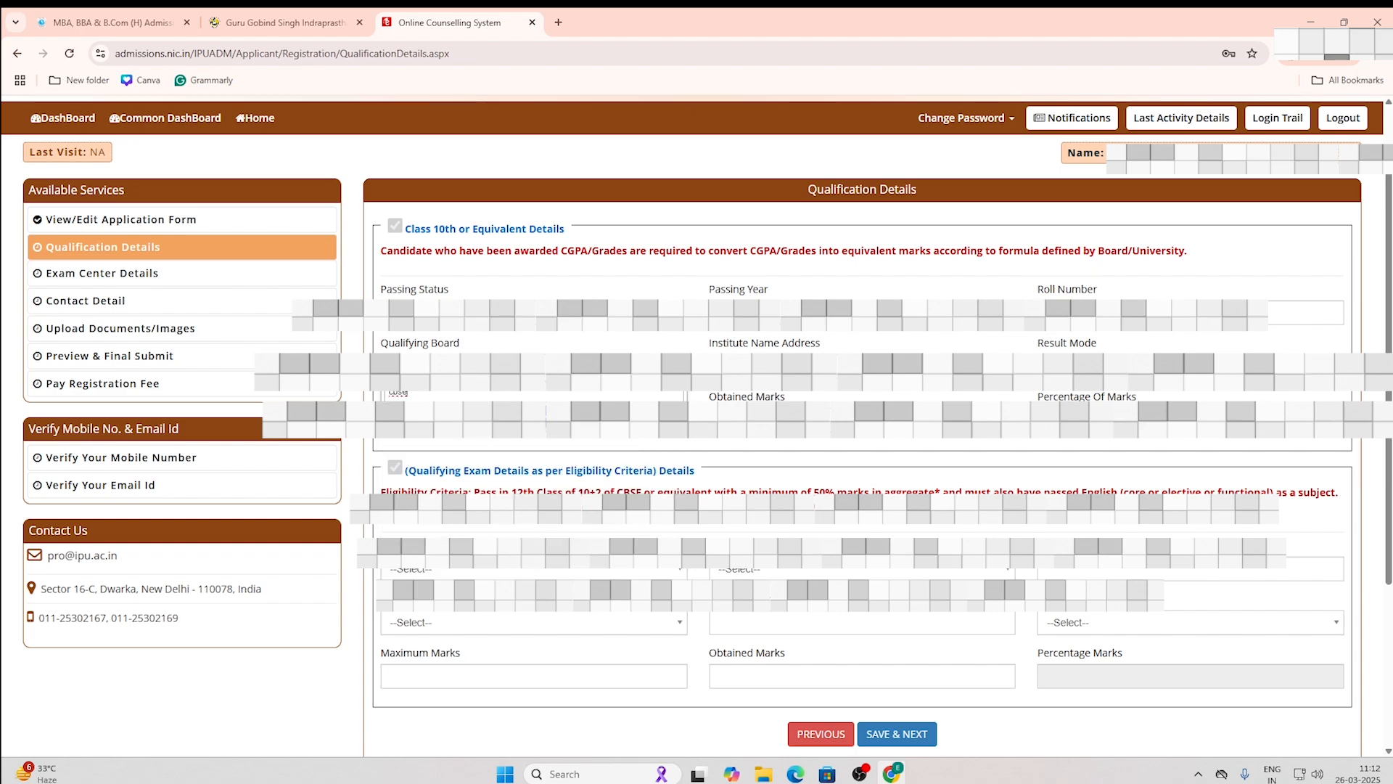
pyautogui.press('Return')
pyautogui.press('Tab')
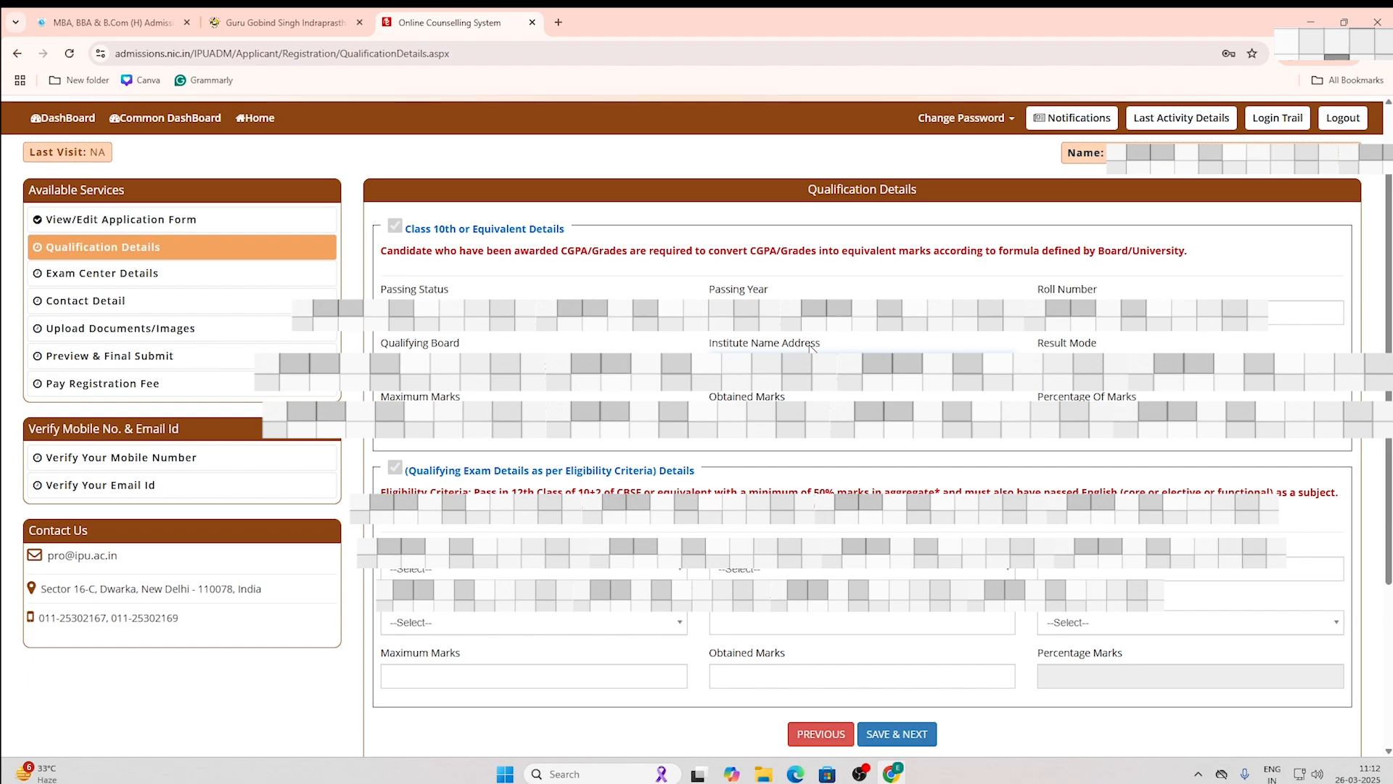
pyautogui.press('Tab')
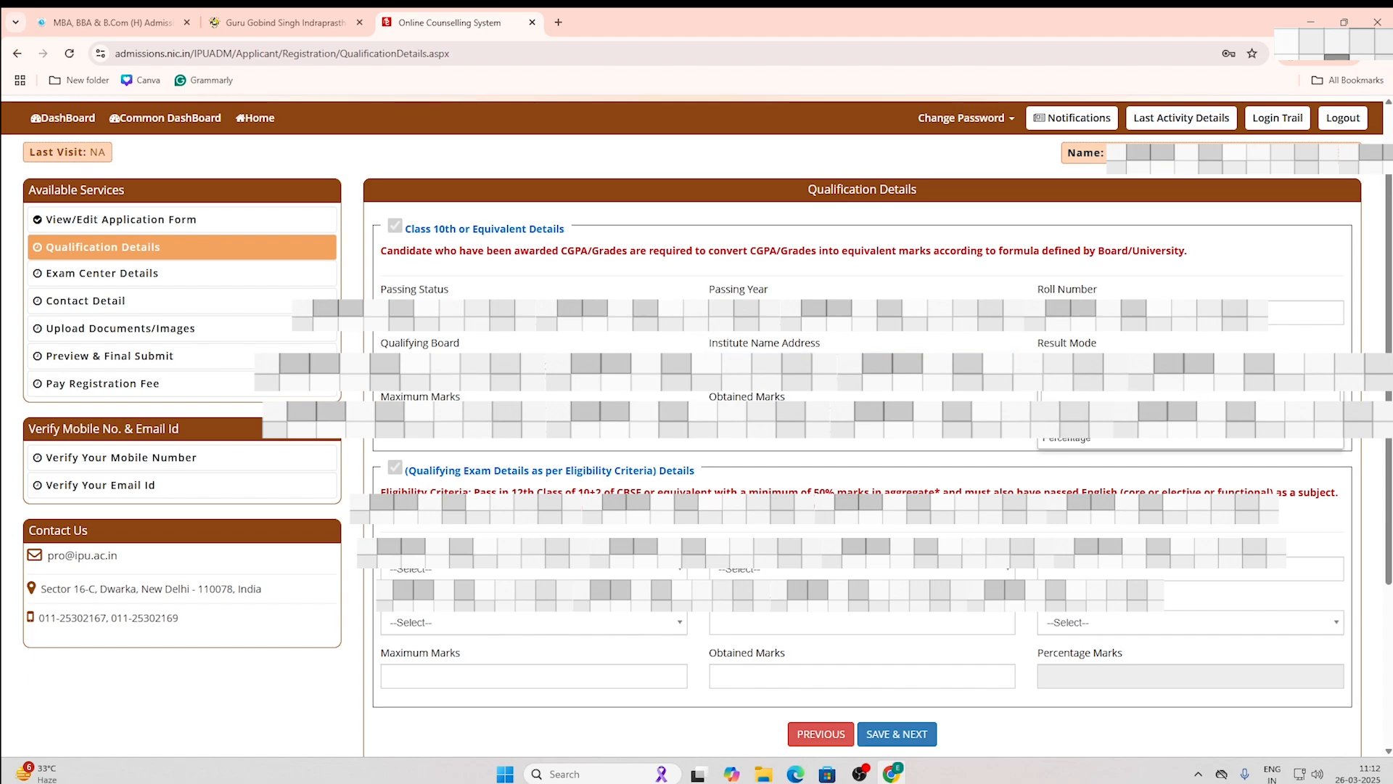
pyautogui.click(1167, 438)
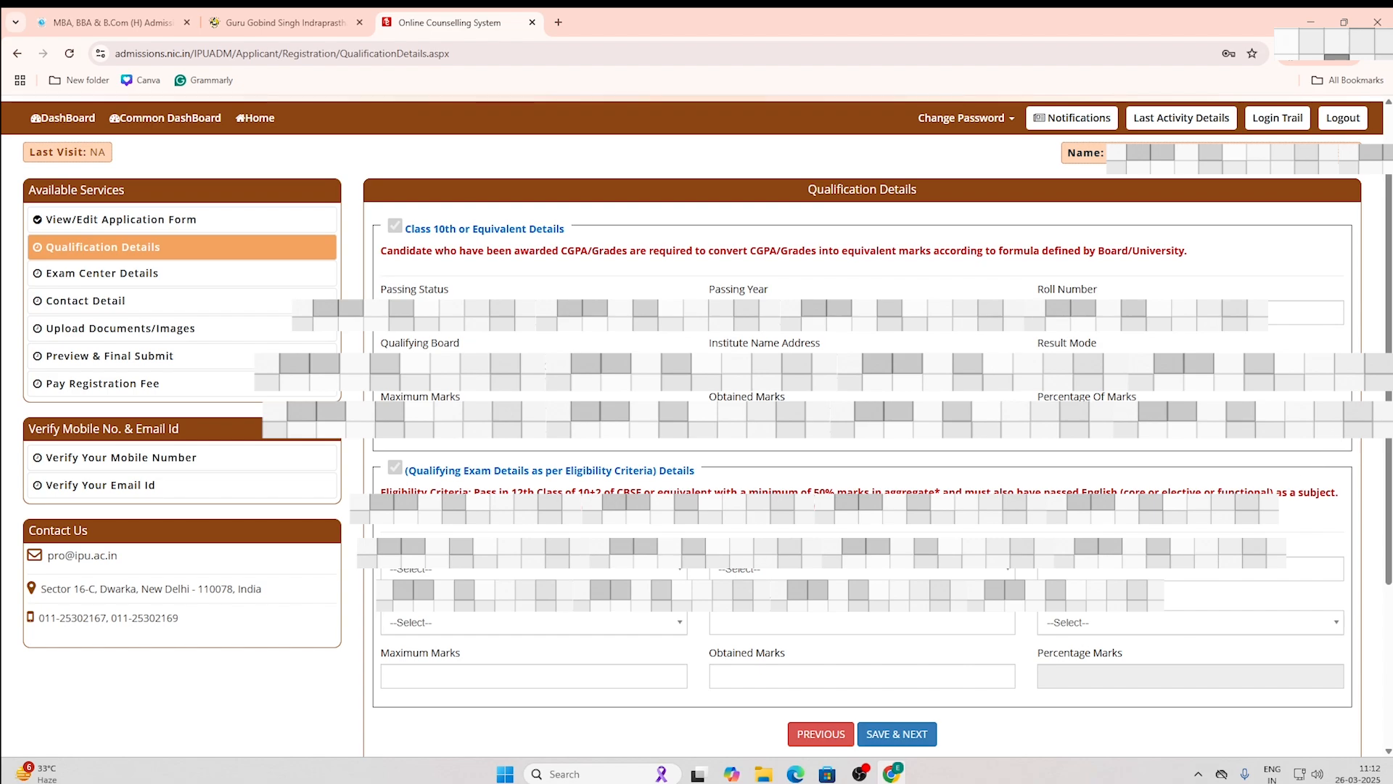
pyautogui.scroll(-1, 1298, 484)
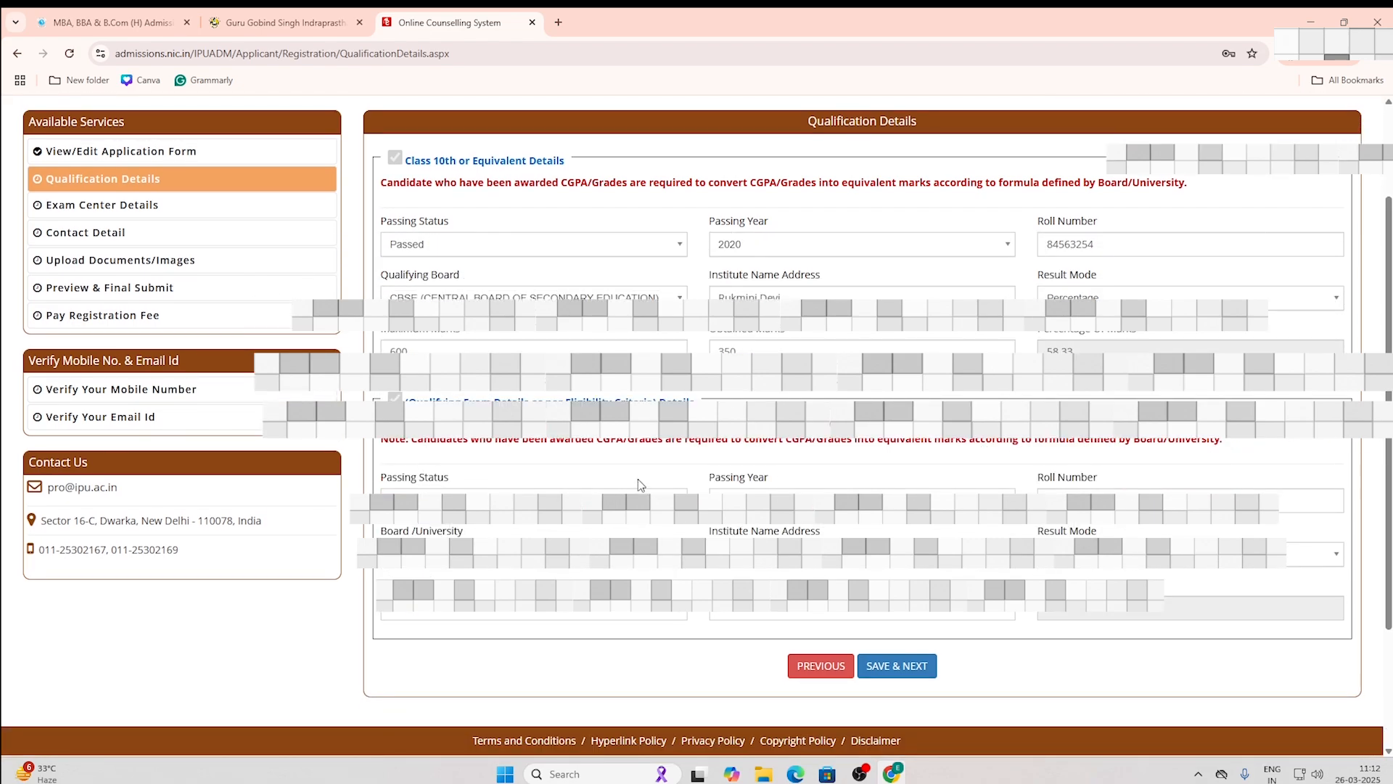
# Step: Set the qualifying exam passing status and passing year 2025
pyautogui.click(492, 501)
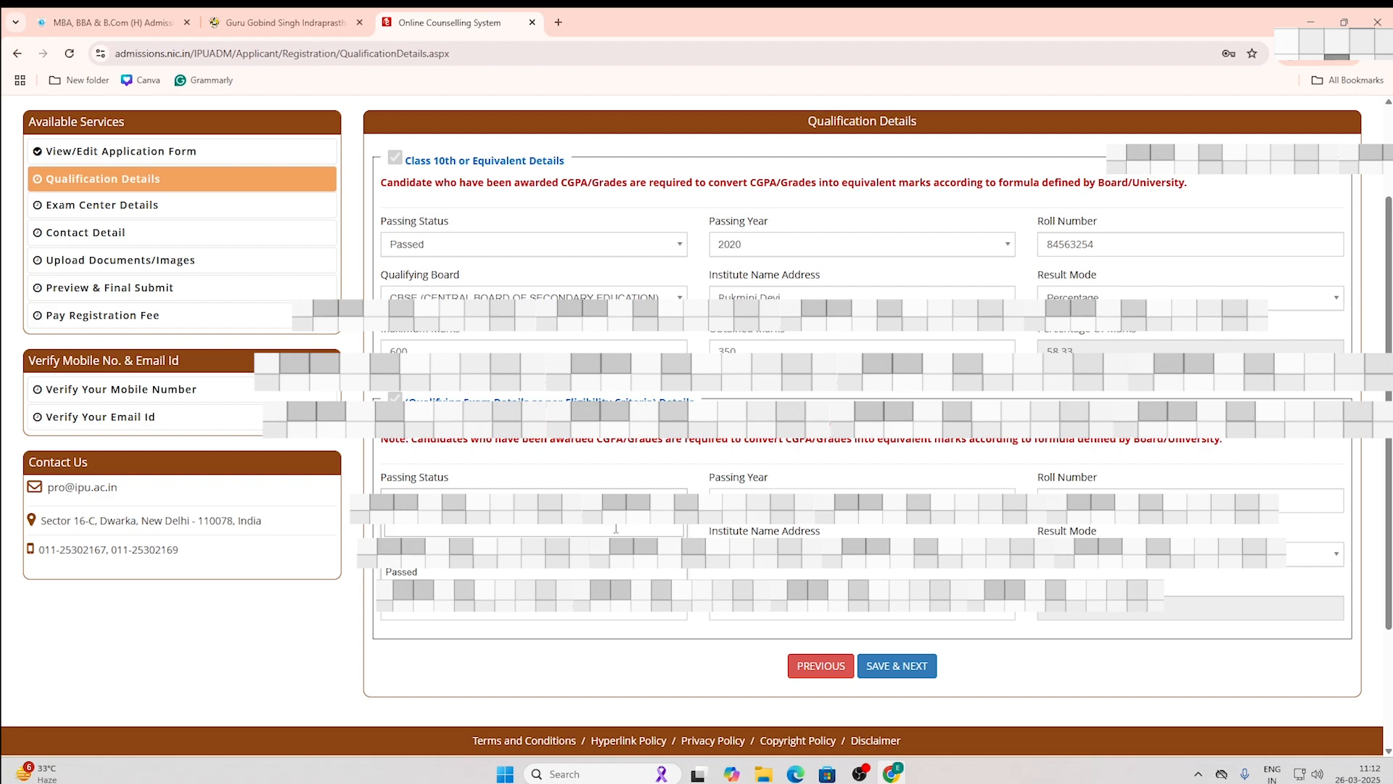
pyautogui.click(610, 591)
pyautogui.click(613, 500)
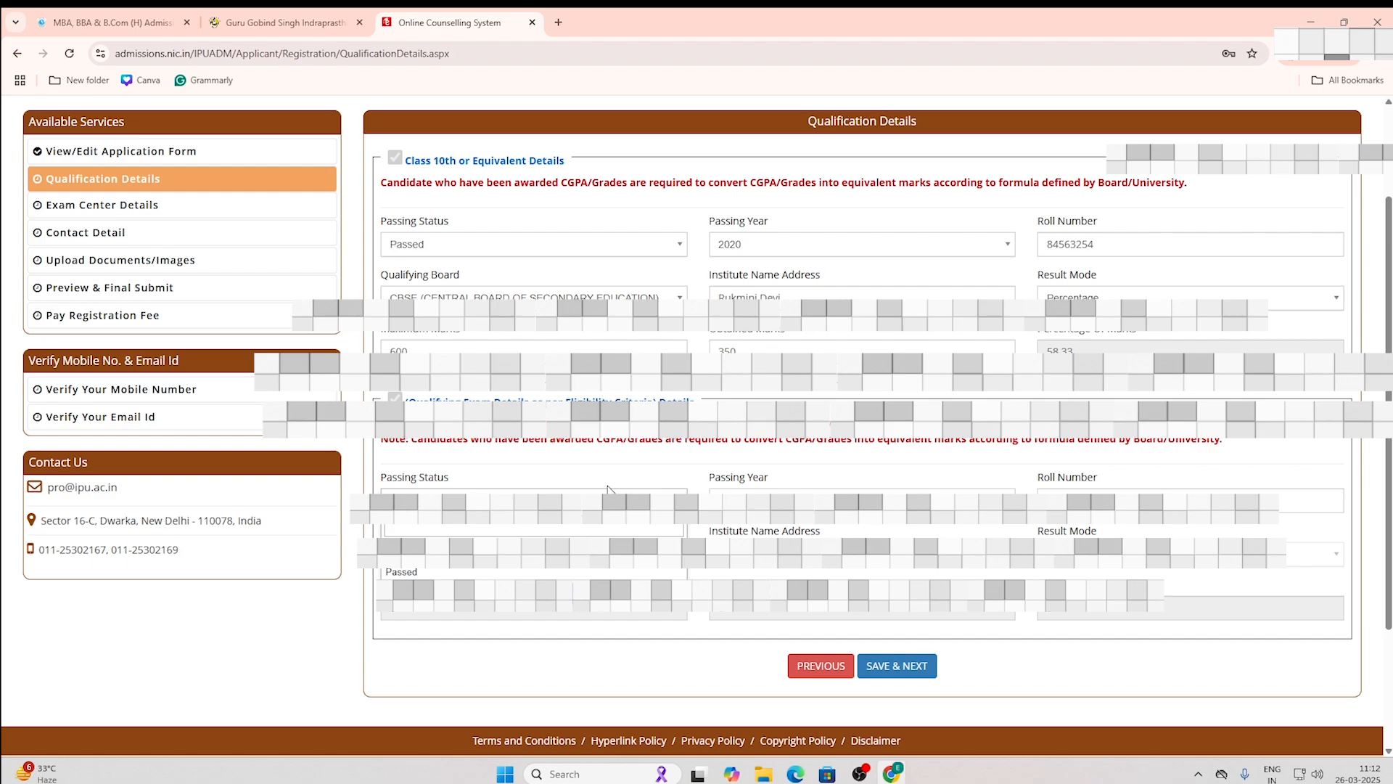
pyautogui.click(548, 573)
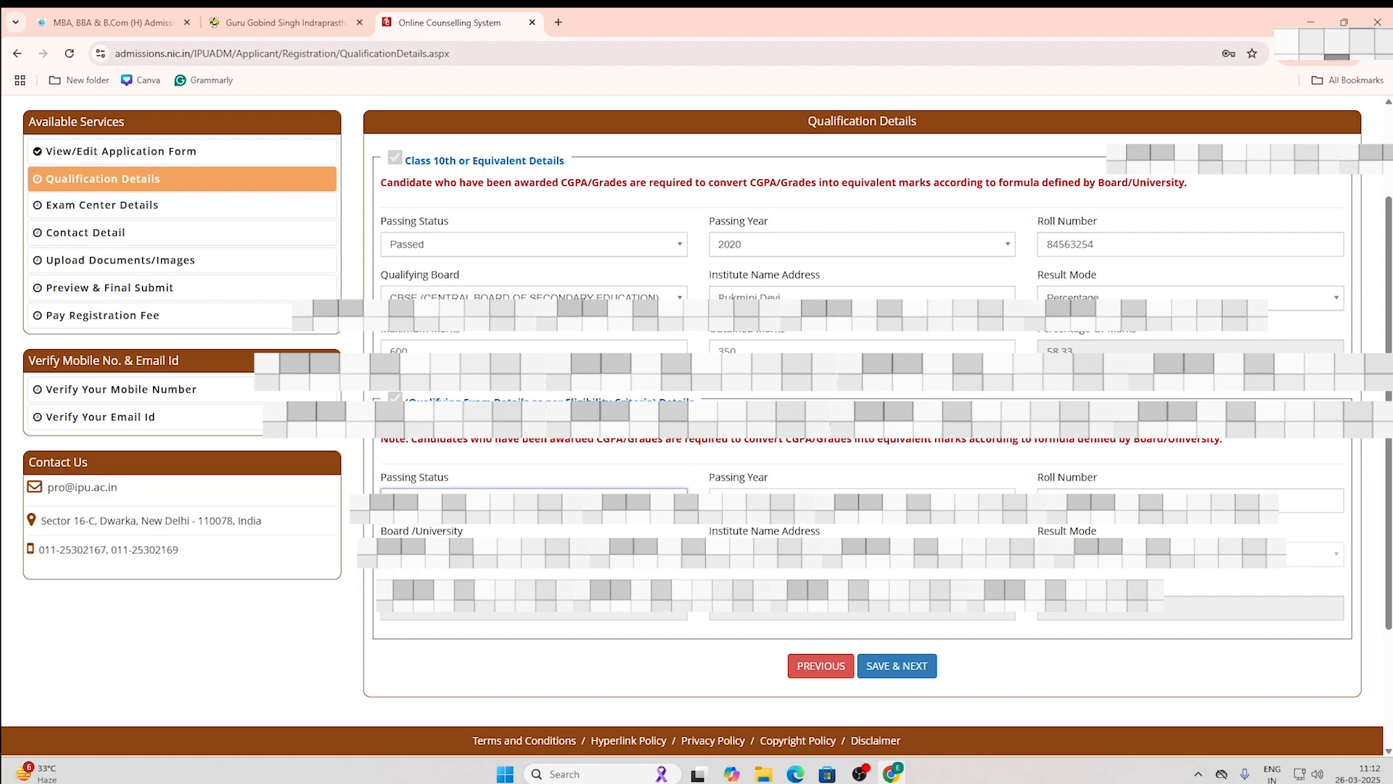
pyautogui.click(747, 501)
pyautogui.click(747, 573)
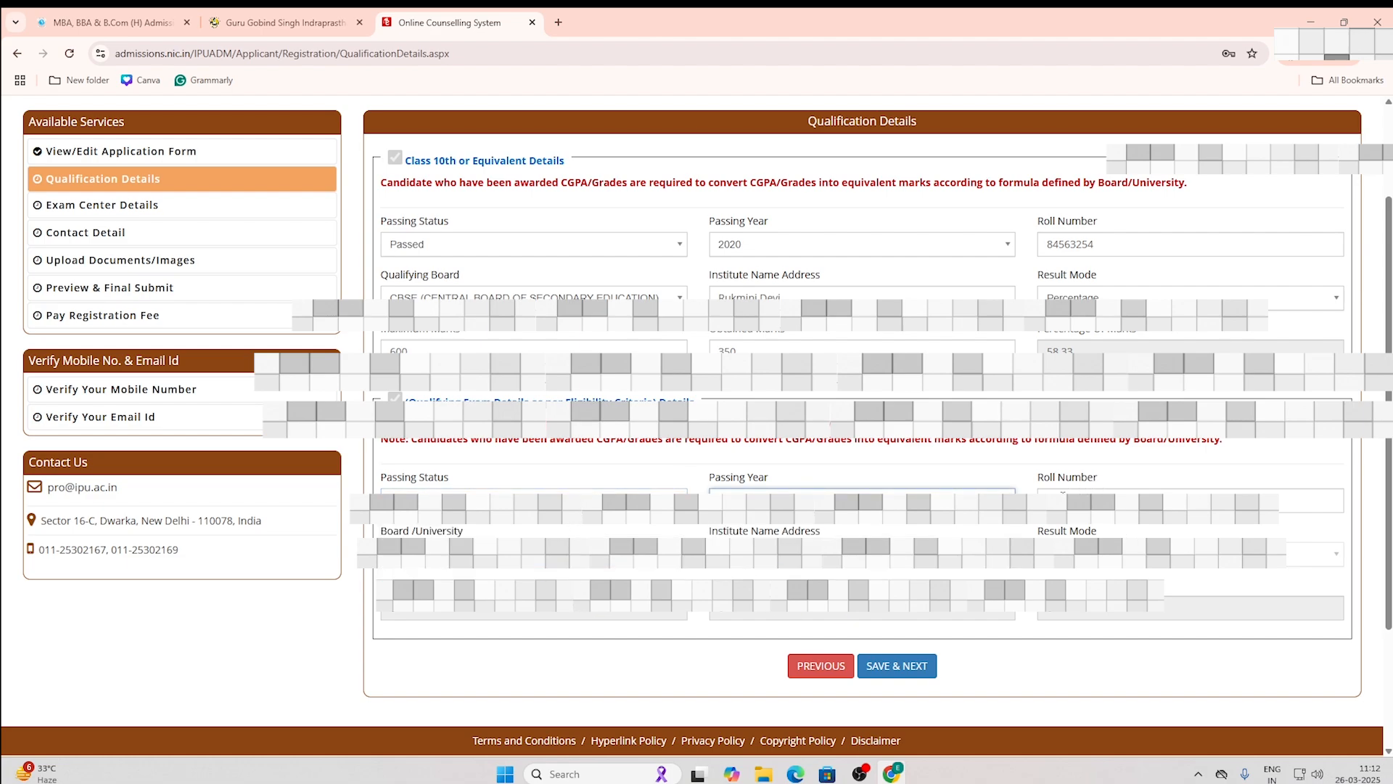
pyautogui.press('Tab')
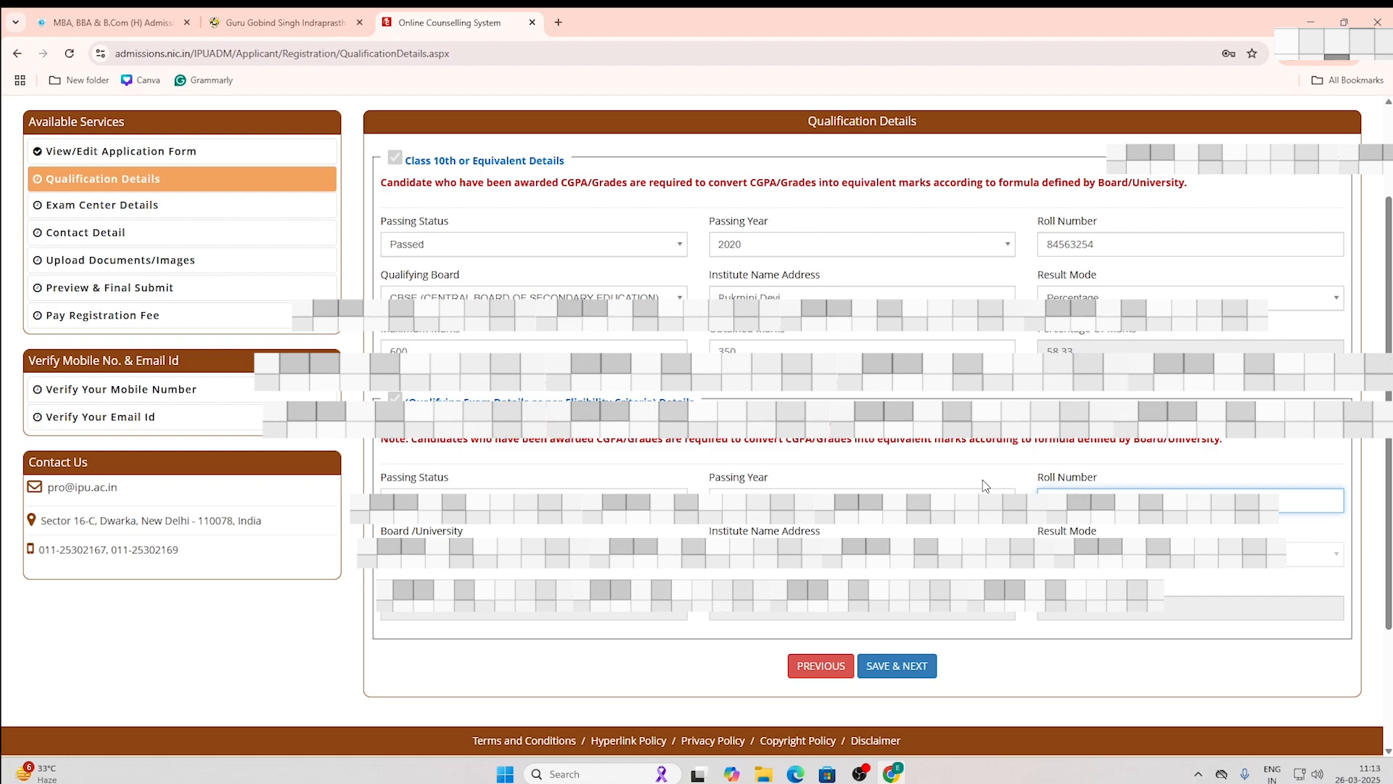
# Step: Choose CBSE as the qualifying exam board and save the qualification details, confirming Yes
pyautogui.click(621, 571)
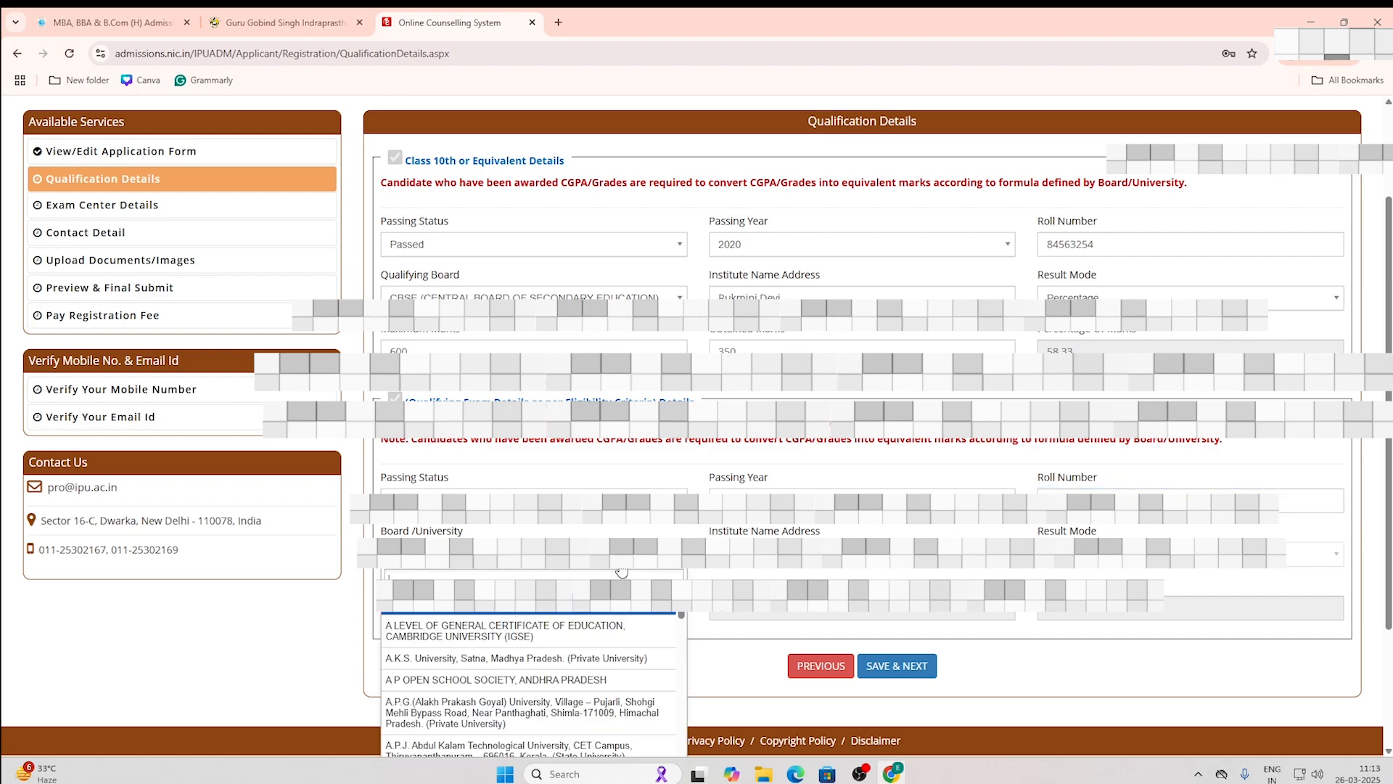
pyautogui.write('c')
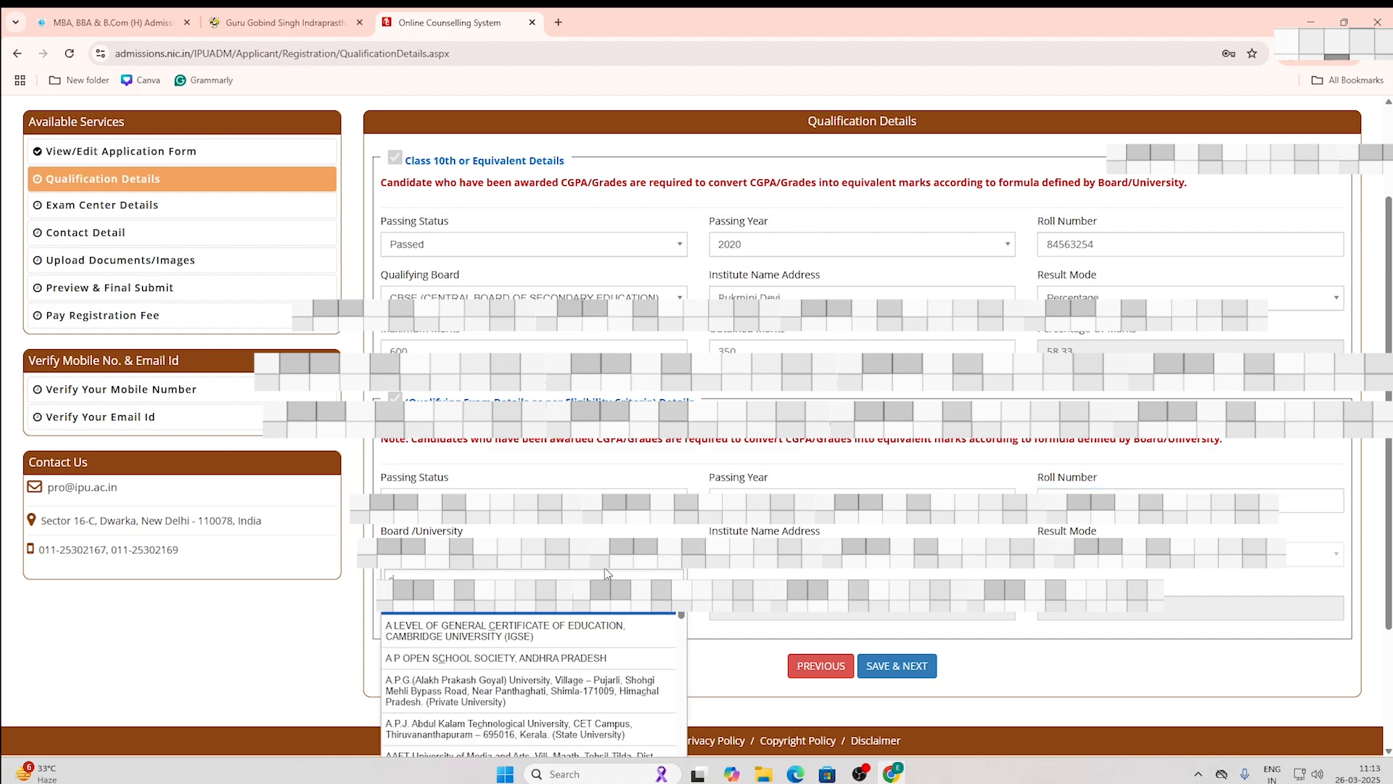
pyautogui.write('b')
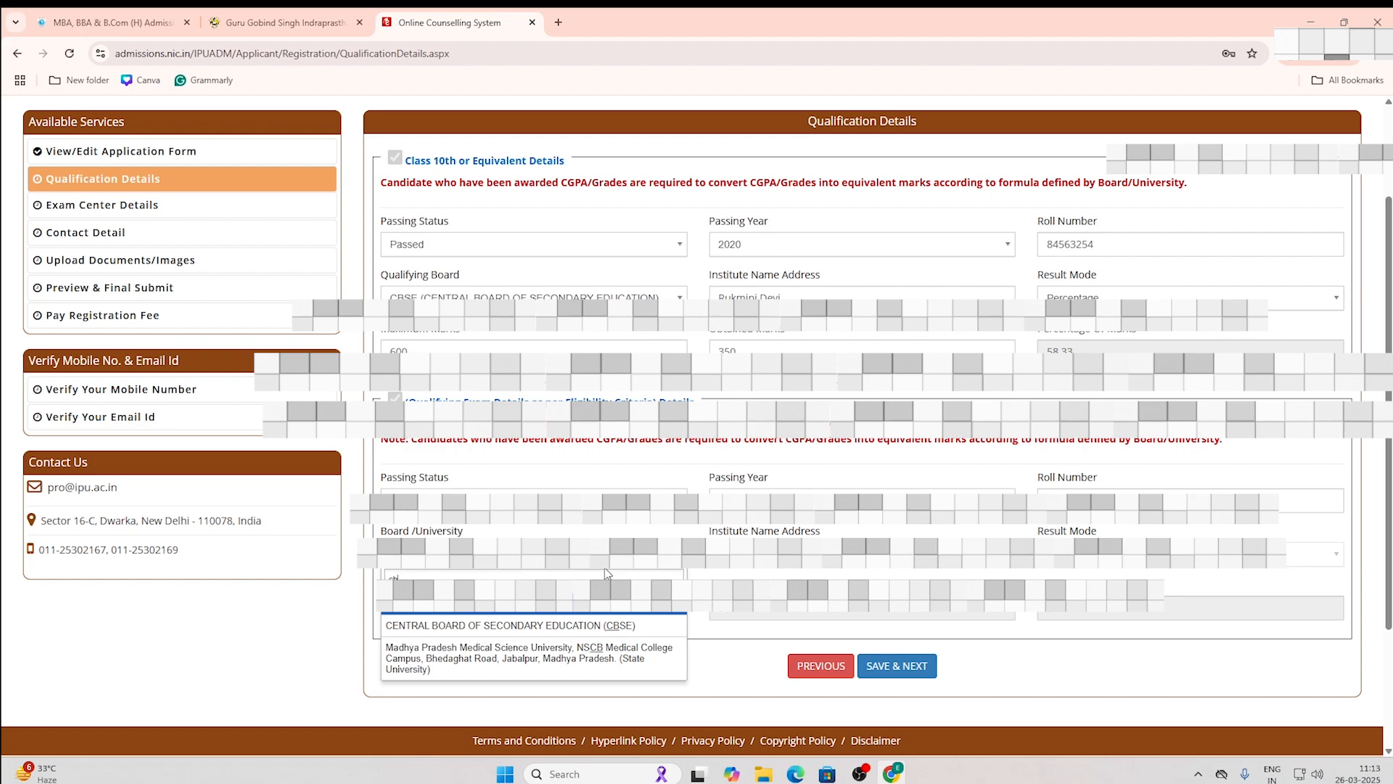
pyautogui.click(573, 625)
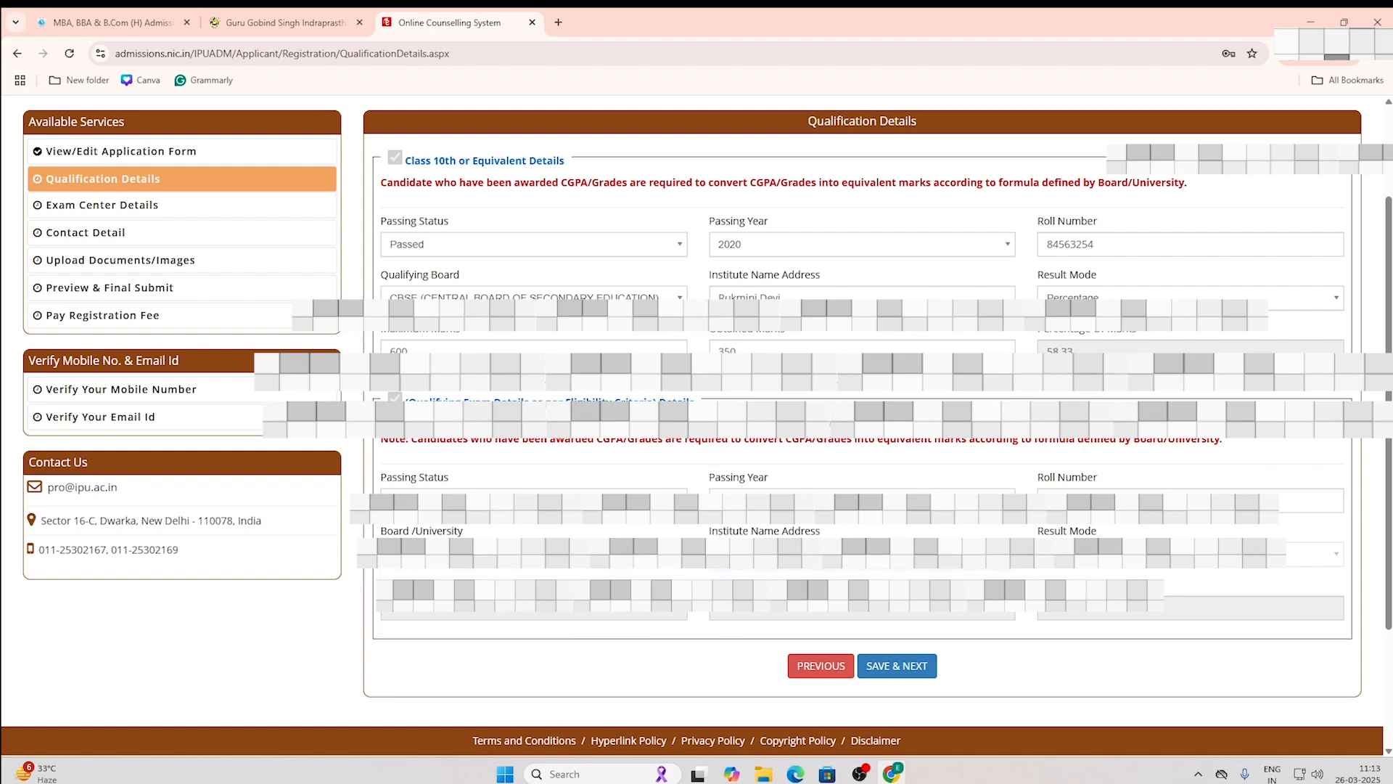
pyautogui.press('Tab')
pyautogui.click(884, 671)
pyautogui.click(669, 464)
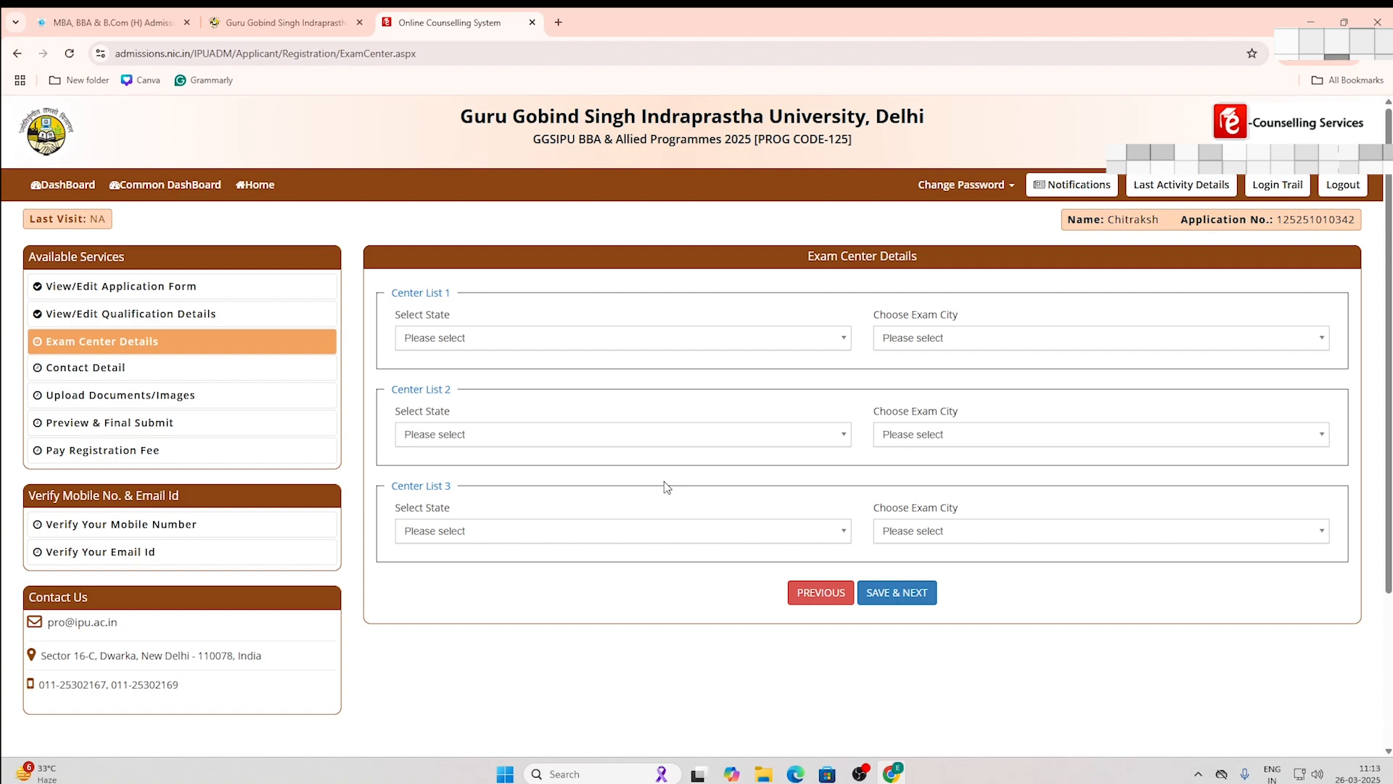
# Step: Set exam centre 1 to Delhi (NCT)/Delhi and centre 2 to Chandigarh/Chandigarh
pyautogui.click(696, 347)
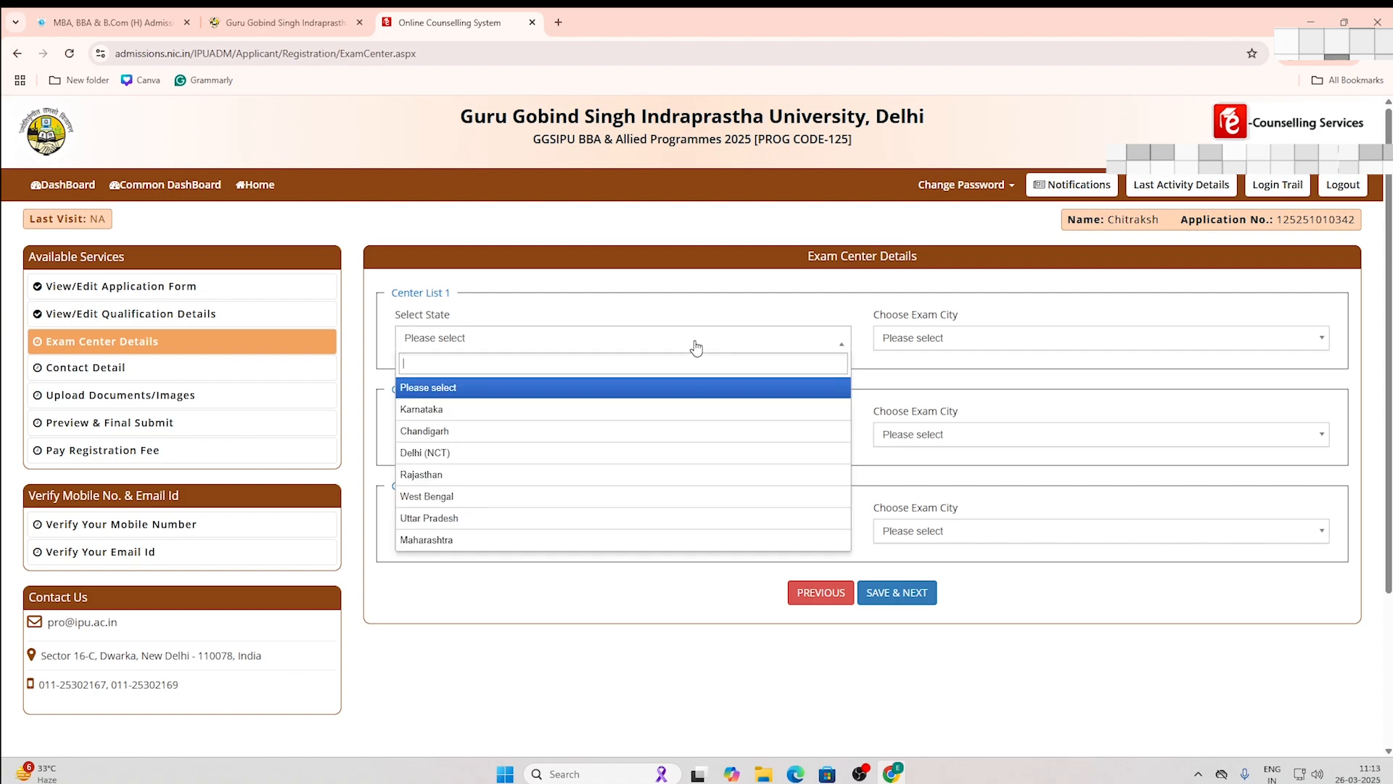
pyautogui.click(638, 451)
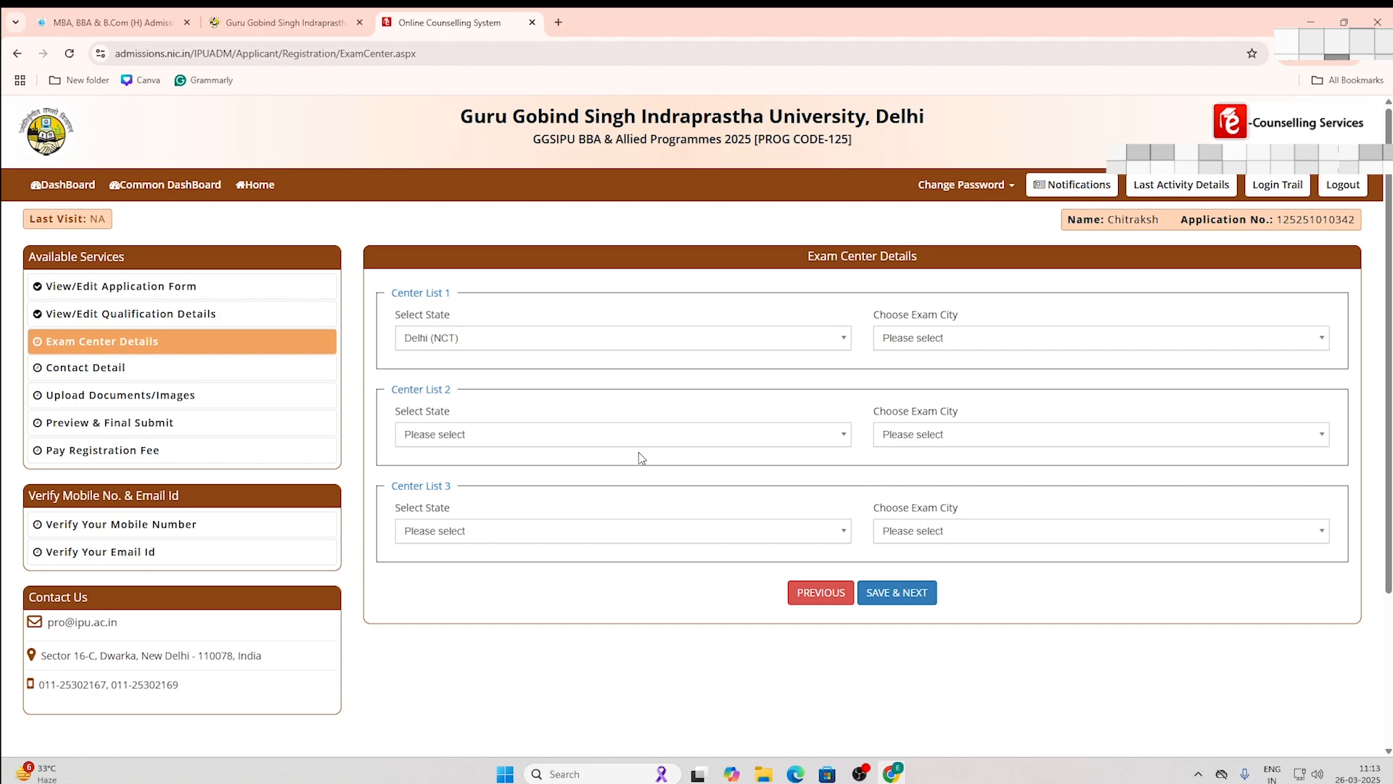
pyautogui.click(900, 340)
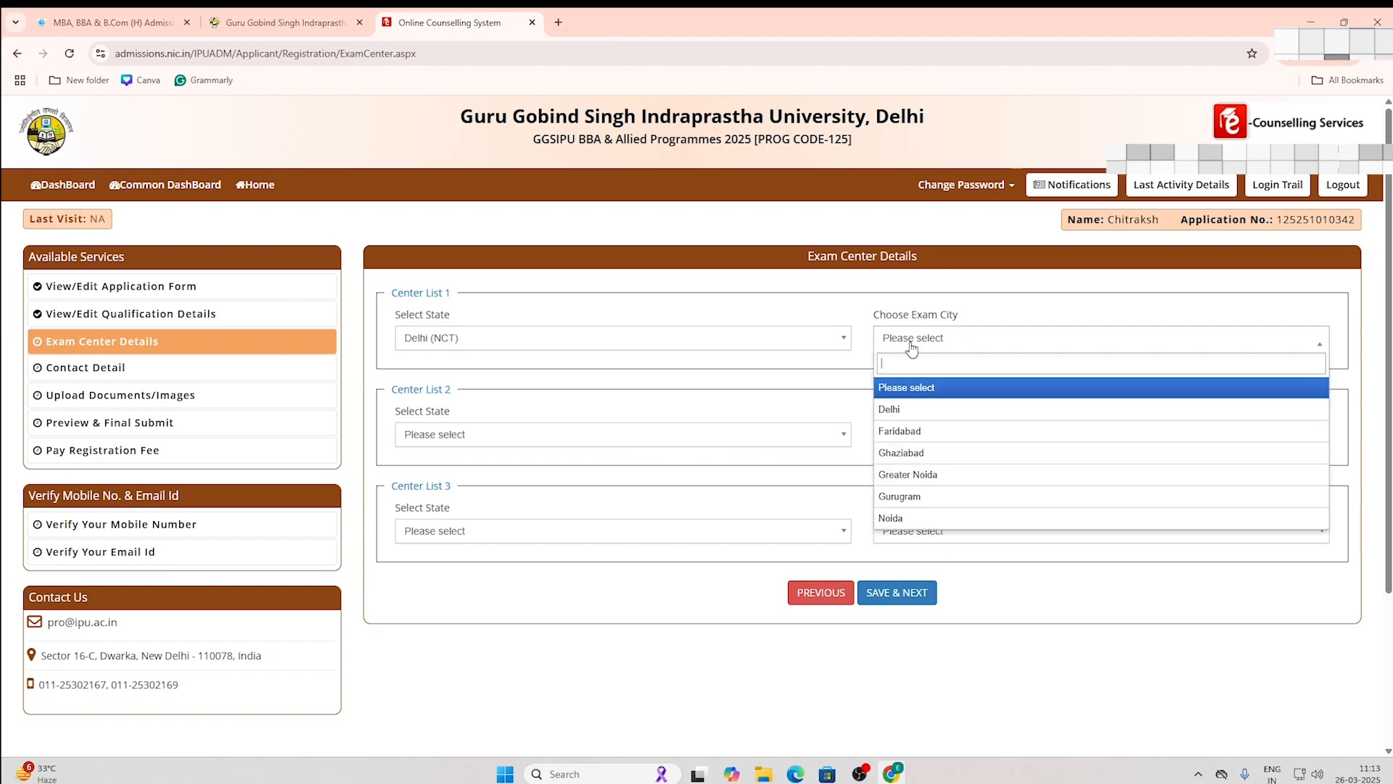
pyautogui.click(897, 406)
pyautogui.click(811, 439)
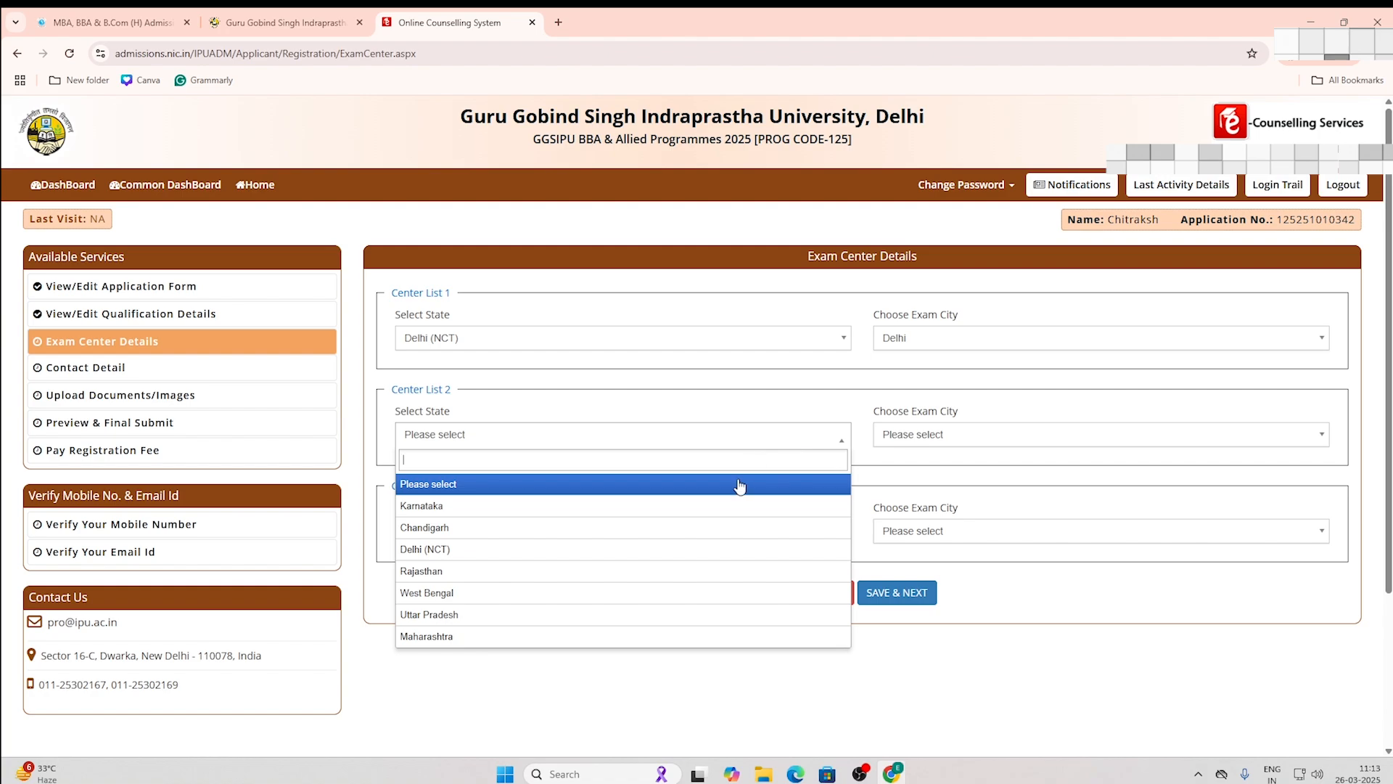
pyautogui.write('gur')
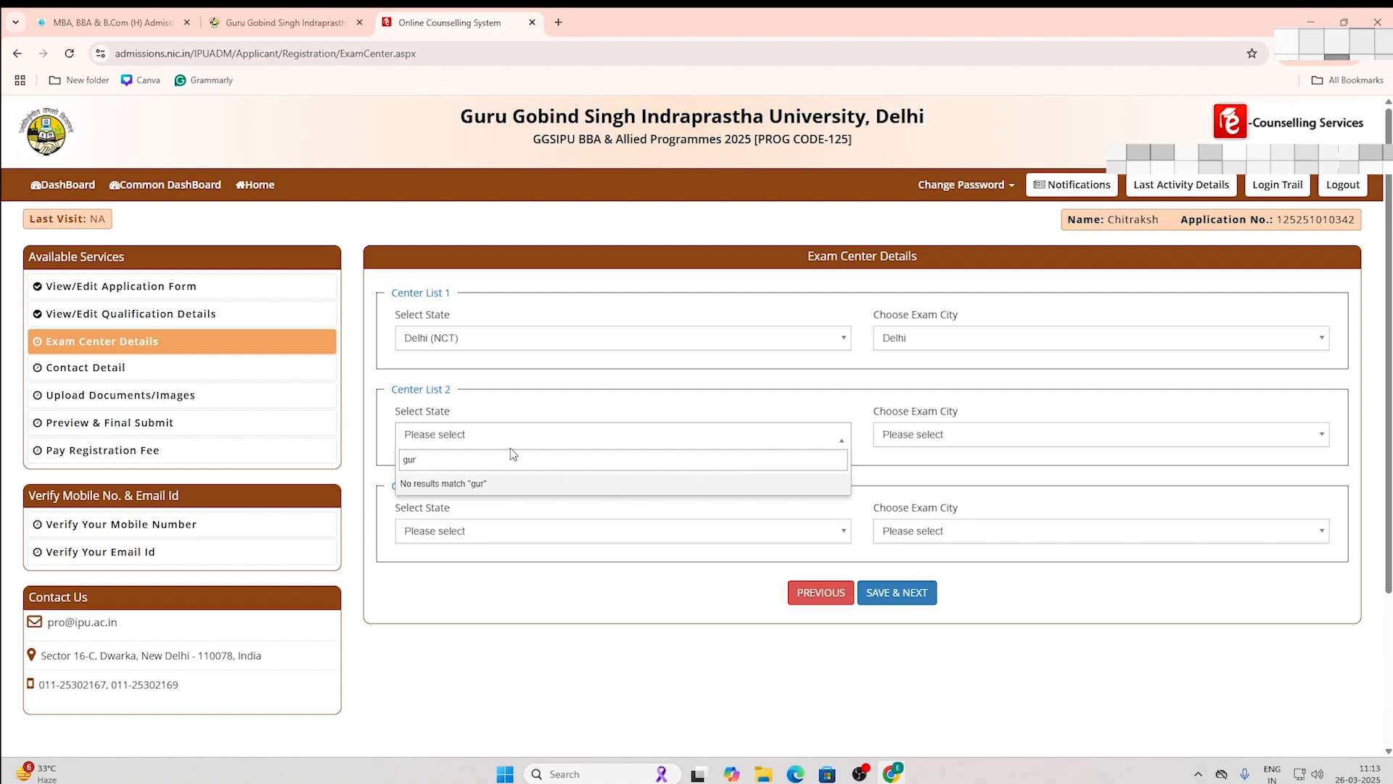
pyautogui.press('BackSpace')
pyautogui.press('BackSpace')
pyautogui.press('BackSpace')
pyautogui.write('Gur')
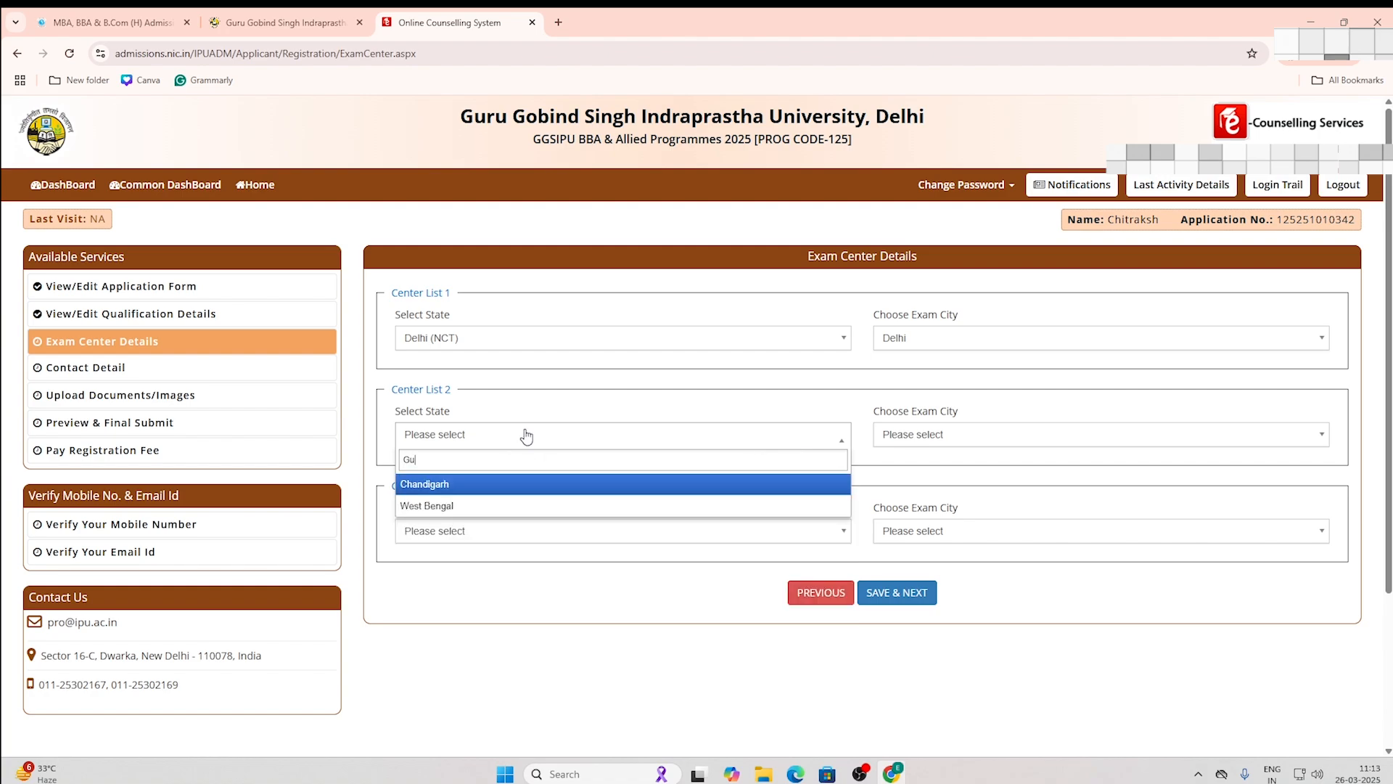
pyautogui.press('BackSpace')
pyautogui.press('BackSpace')
pyautogui.click(494, 483)
pyautogui.click(964, 440)
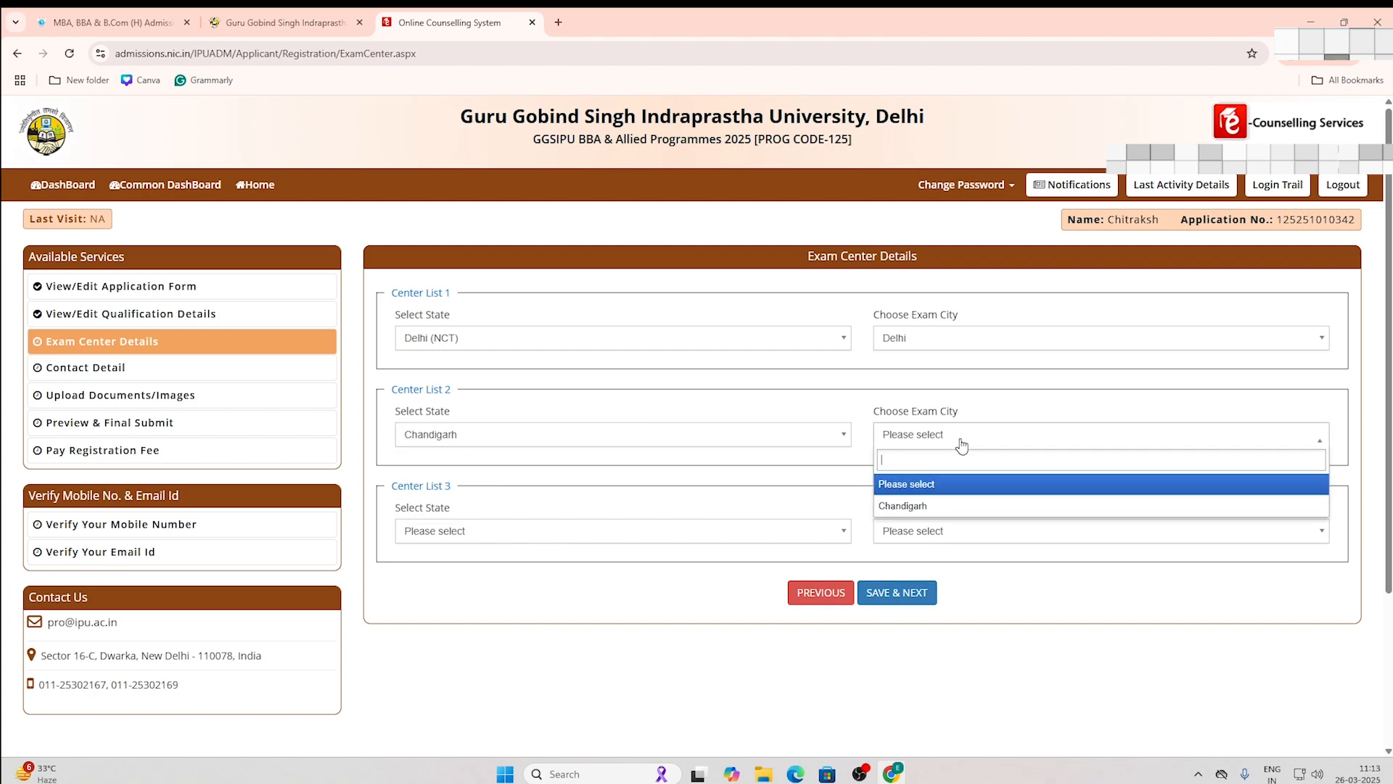
pyautogui.click(947, 506)
# Step: Set exam centre 3 to Uttar Pradesh/Lucknow and save the centre choices
pyautogui.click(520, 532)
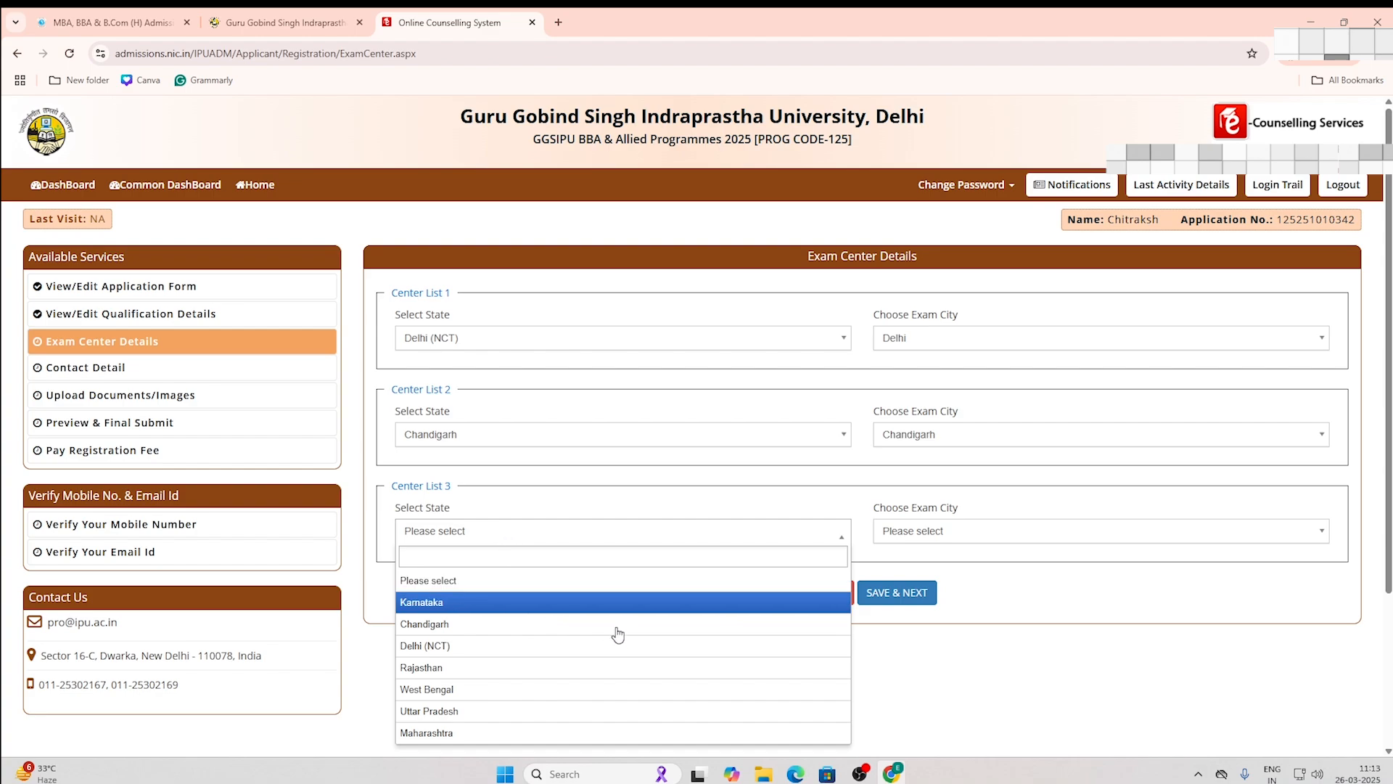
pyautogui.click(476, 721)
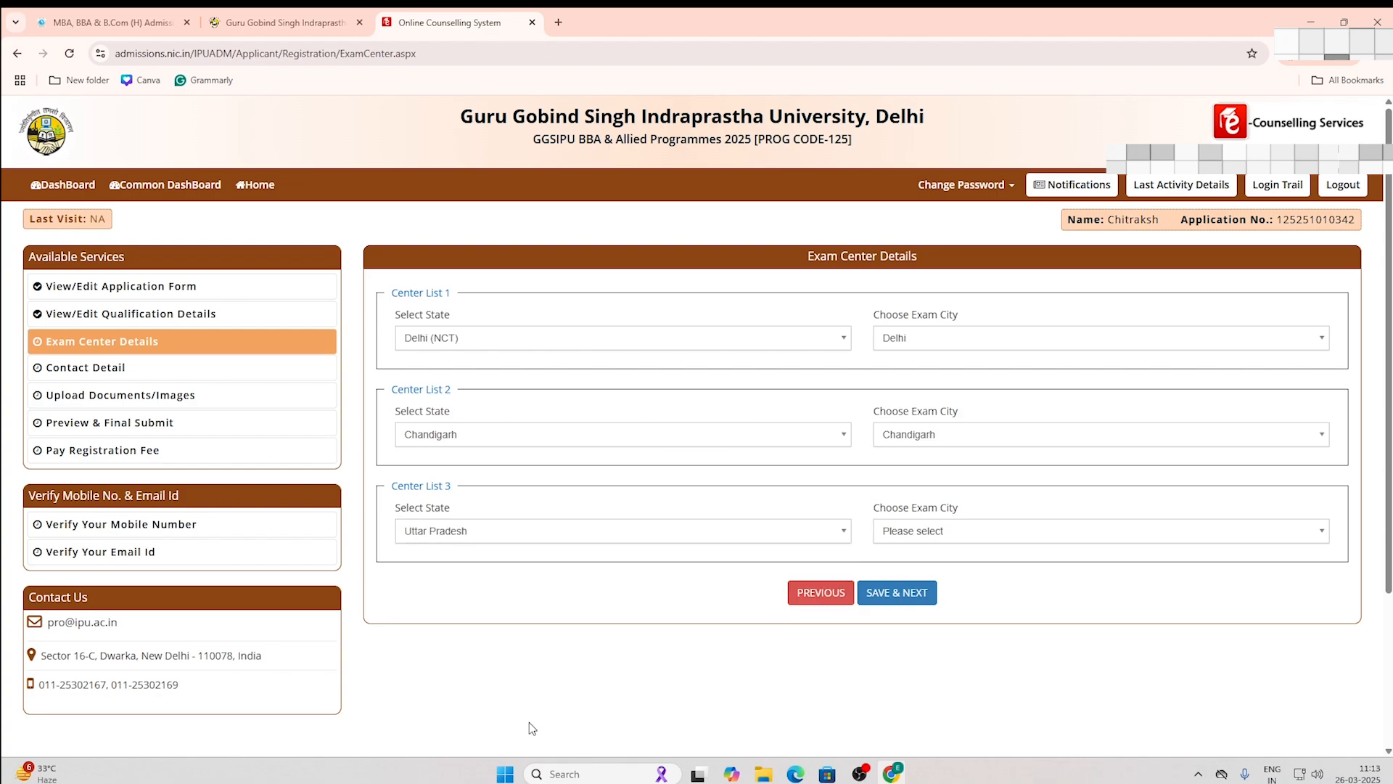
pyautogui.click(939, 535)
pyautogui.click(900, 602)
pyautogui.click(899, 593)
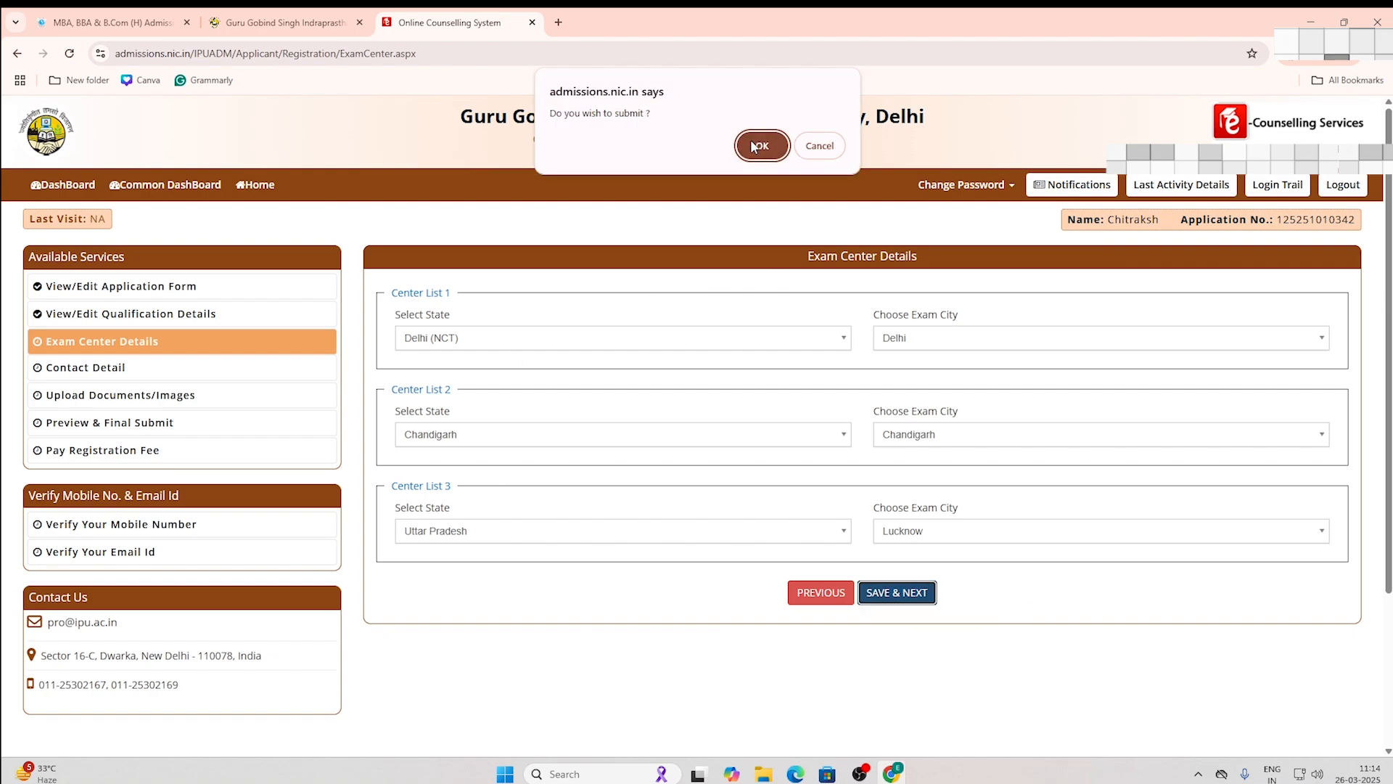
pyautogui.click(751, 142)
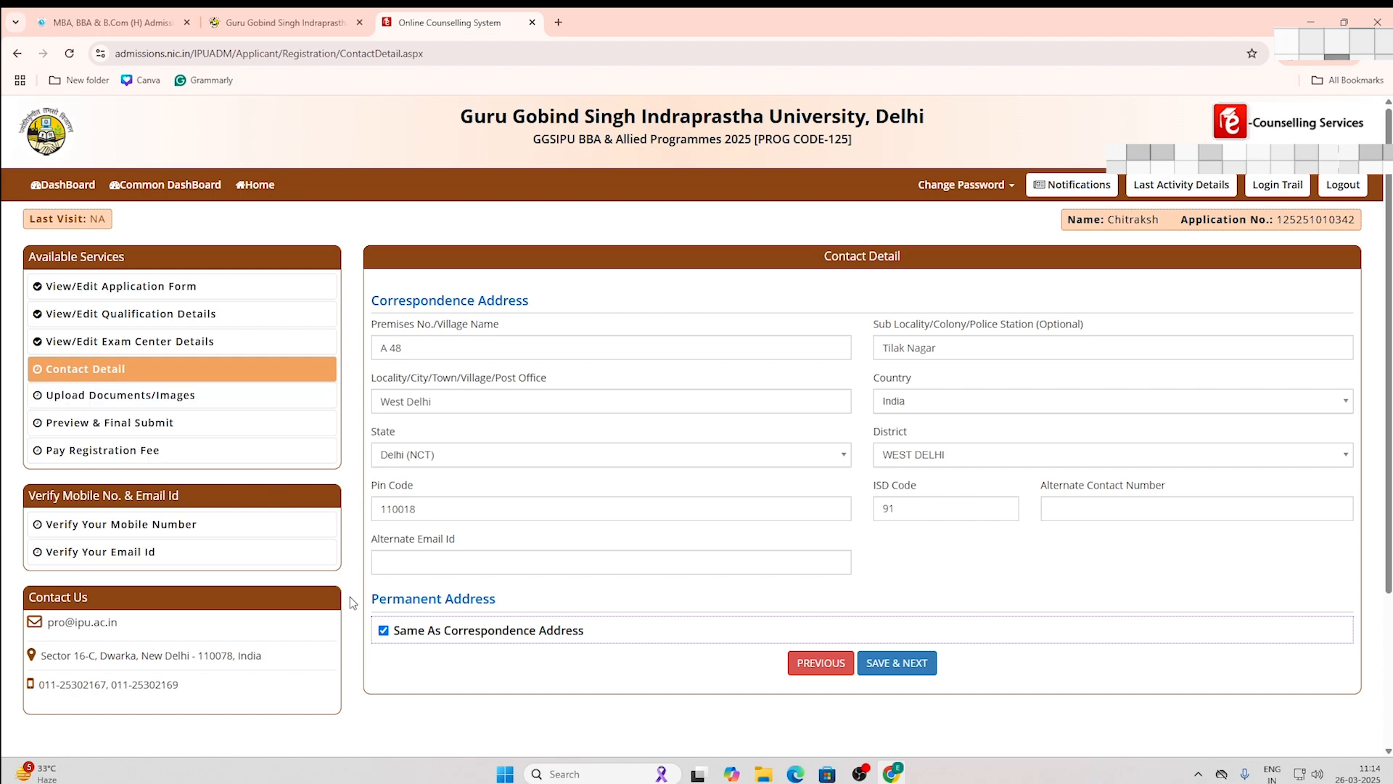
# Step: Enter the alternate contact number and alternate e-mail address, then save and confirm the contact details
pyautogui.click(1073, 509)
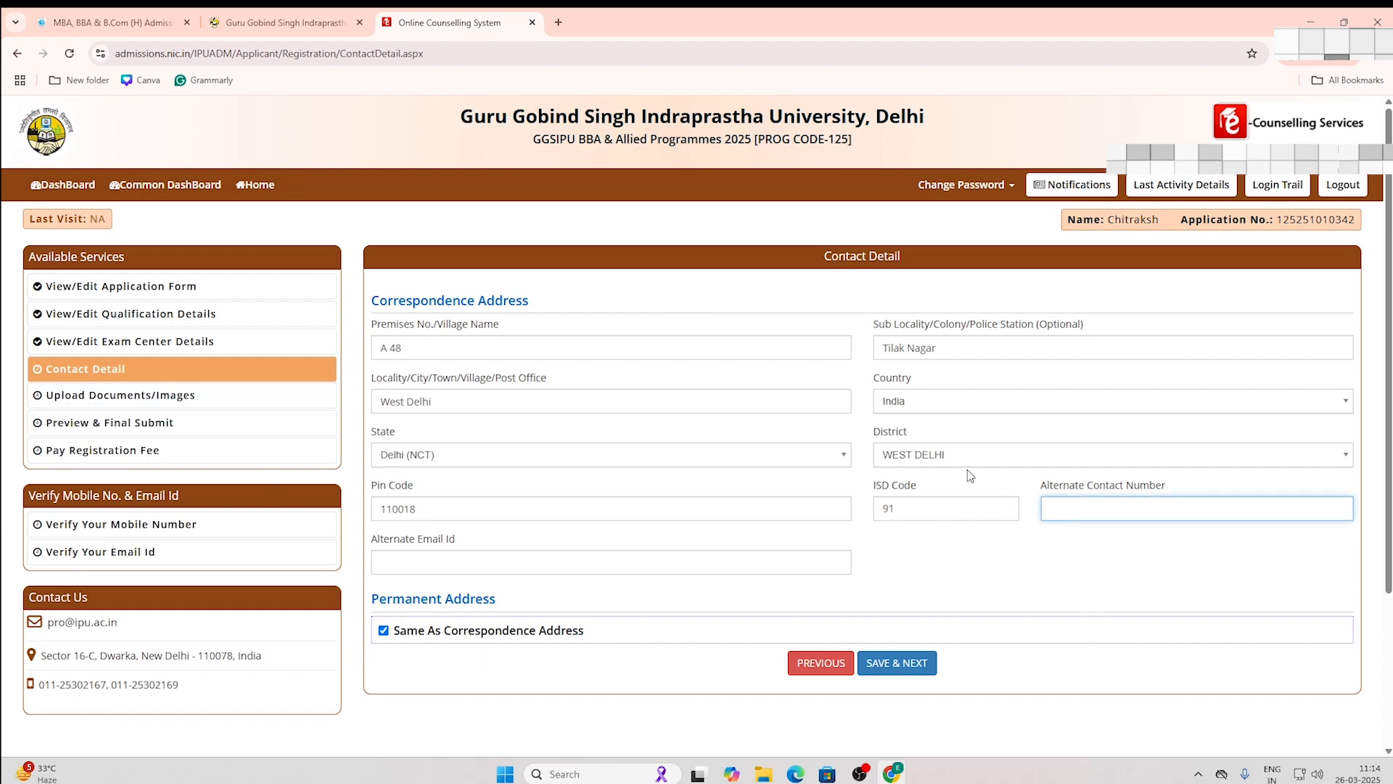
pyautogui.click(529, 564)
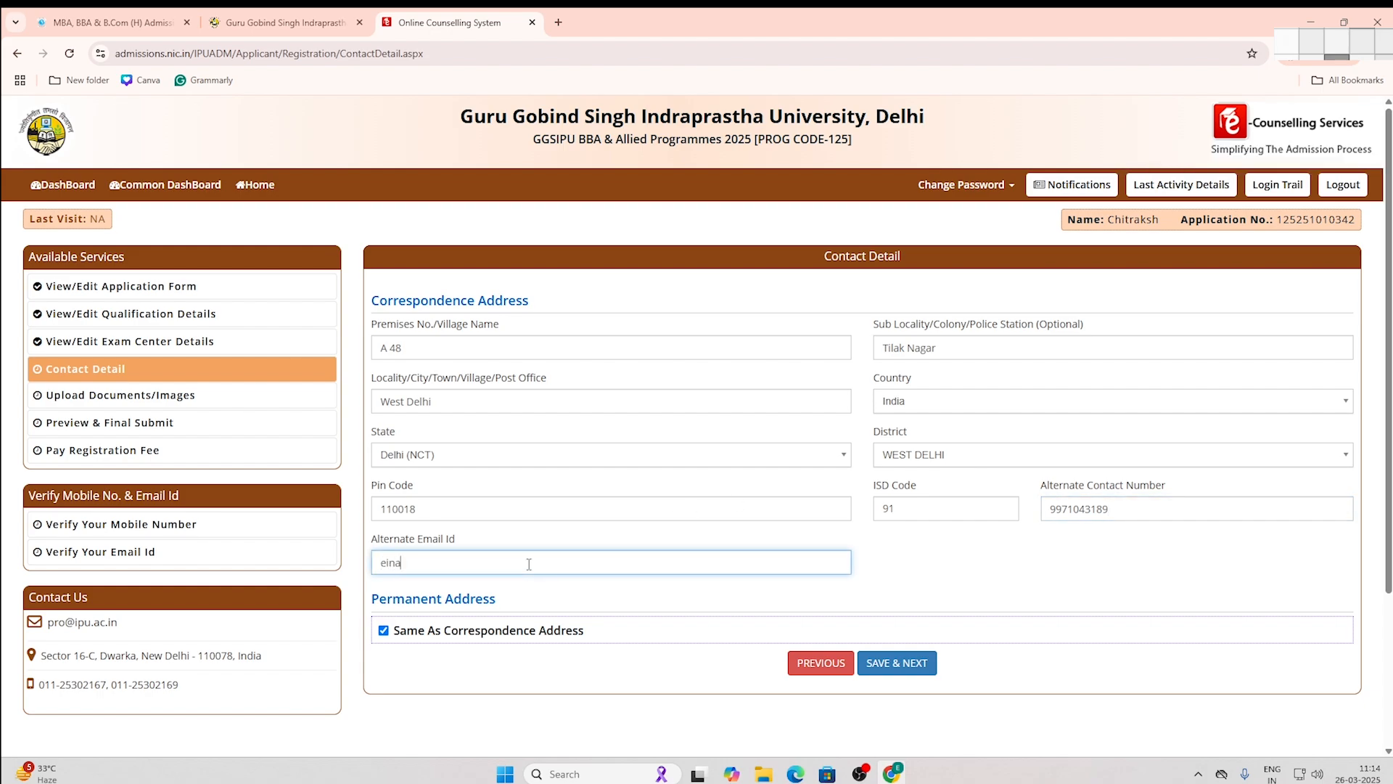
pyautogui.click(898, 664)
pyautogui.click(666, 468)
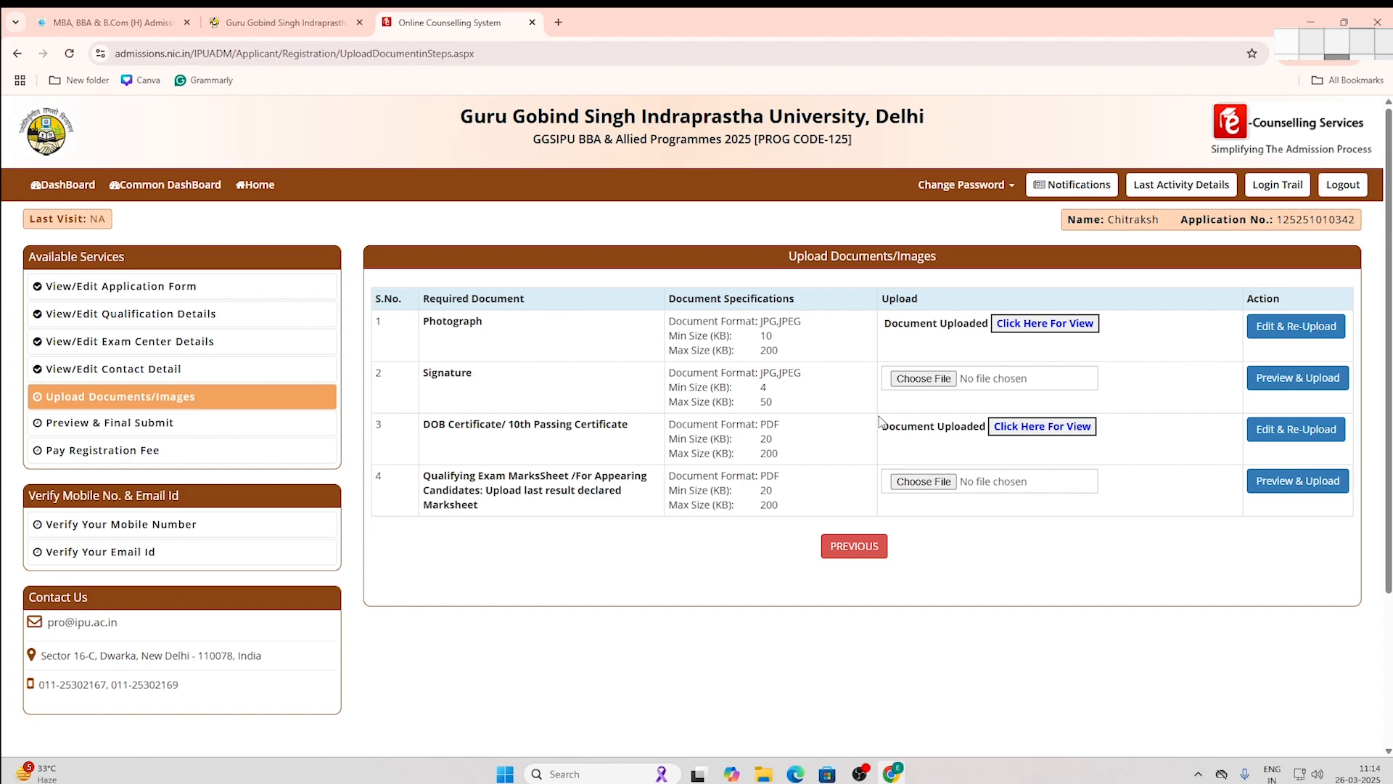
# Step: Upload Signature.jpg from Desktop > Docs as the signature document and save it
pyautogui.click(912, 381)
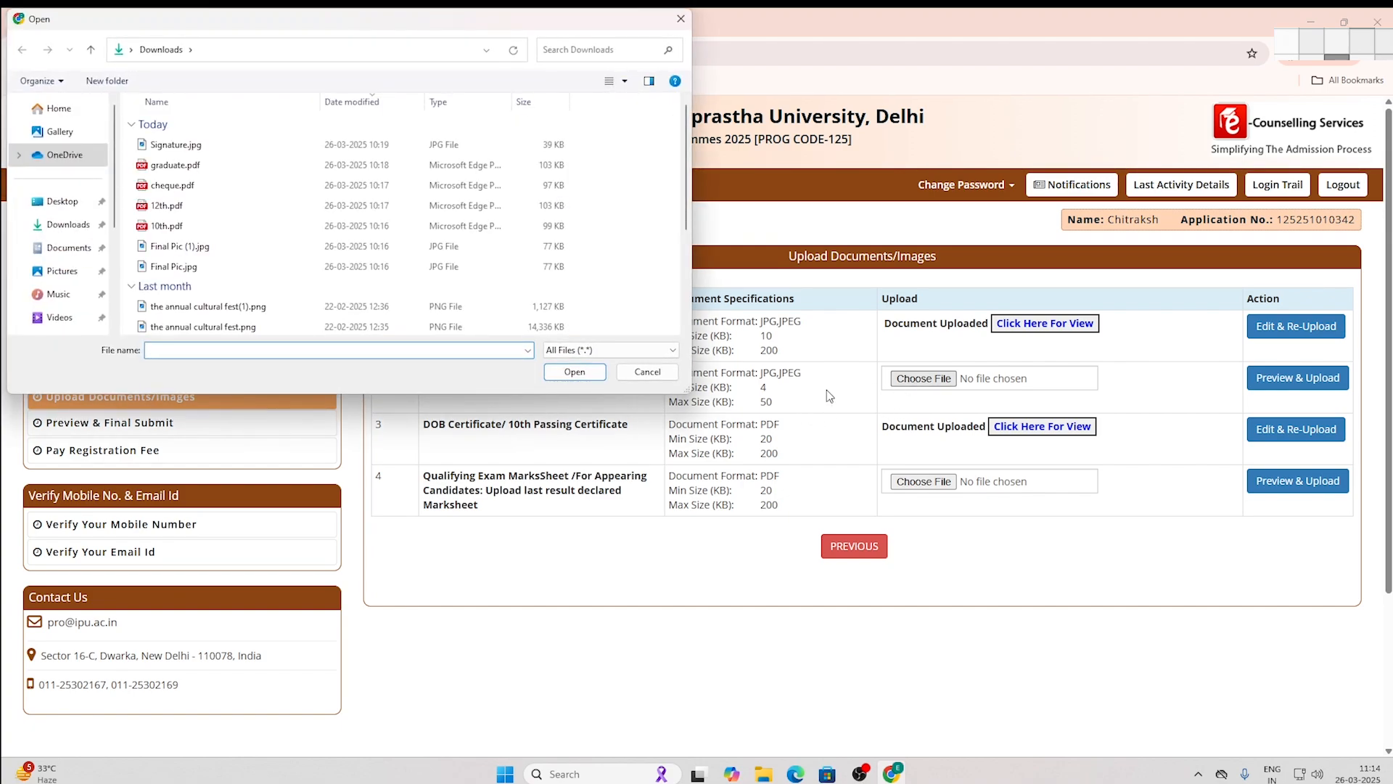
pyautogui.click(62, 201)
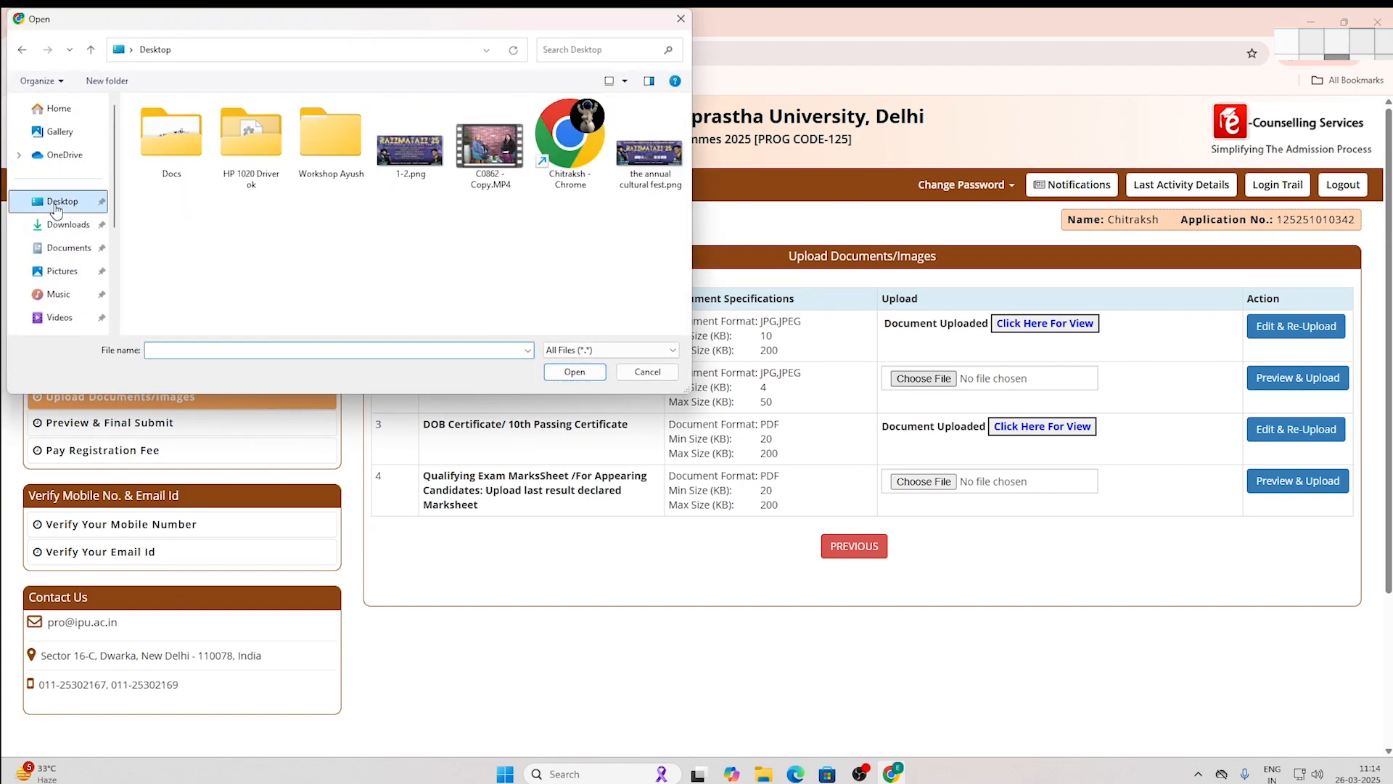
pyautogui.doubleClick(174, 152)
pyautogui.click(169, 207)
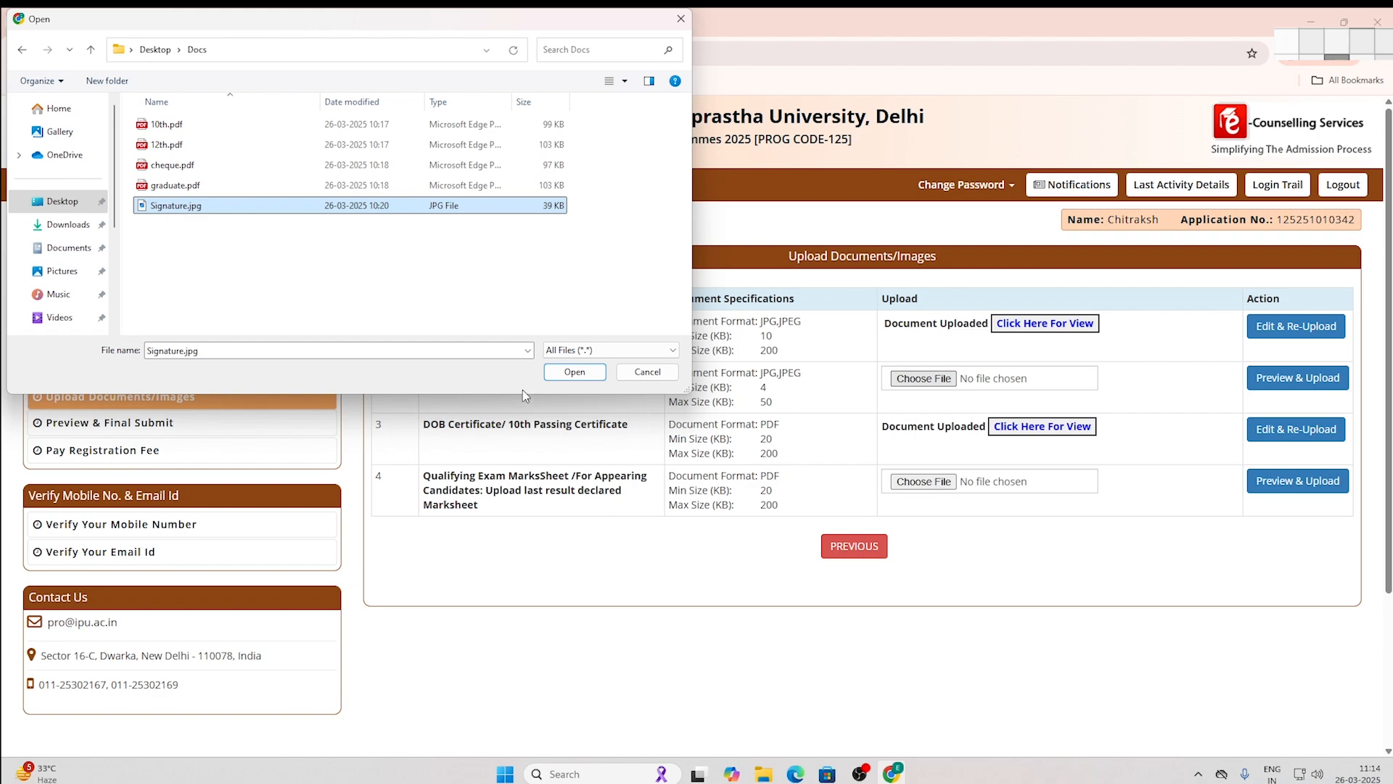
pyautogui.click(555, 373)
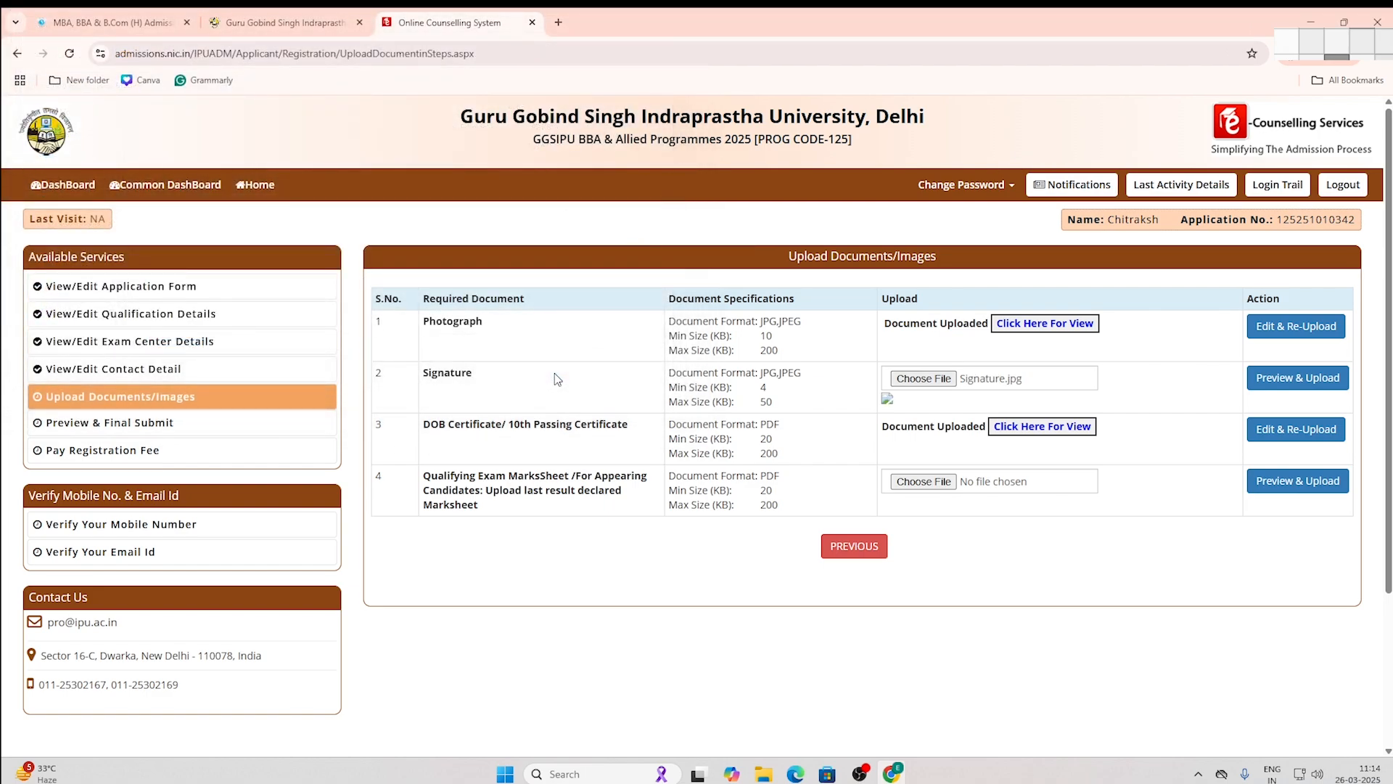
pyautogui.click(1288, 379)
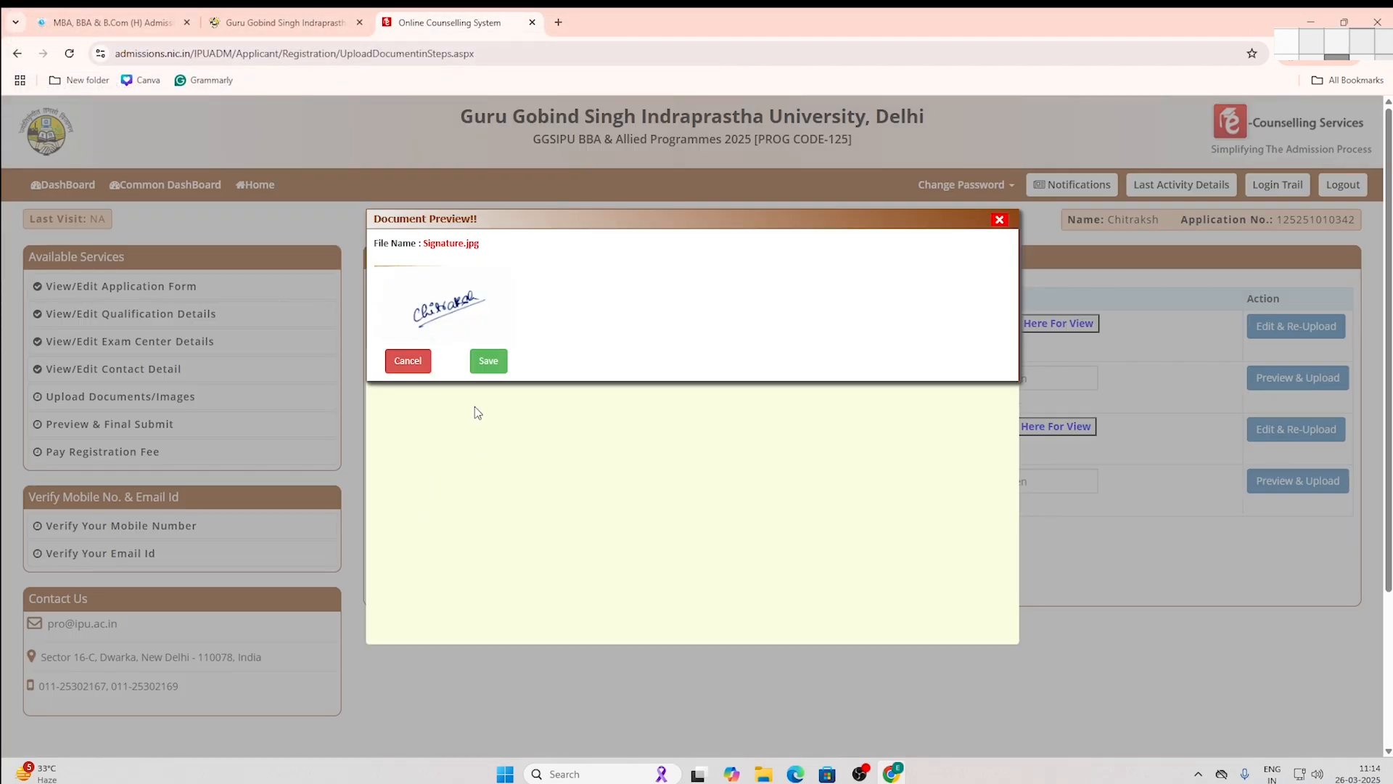
pyautogui.click(486, 361)
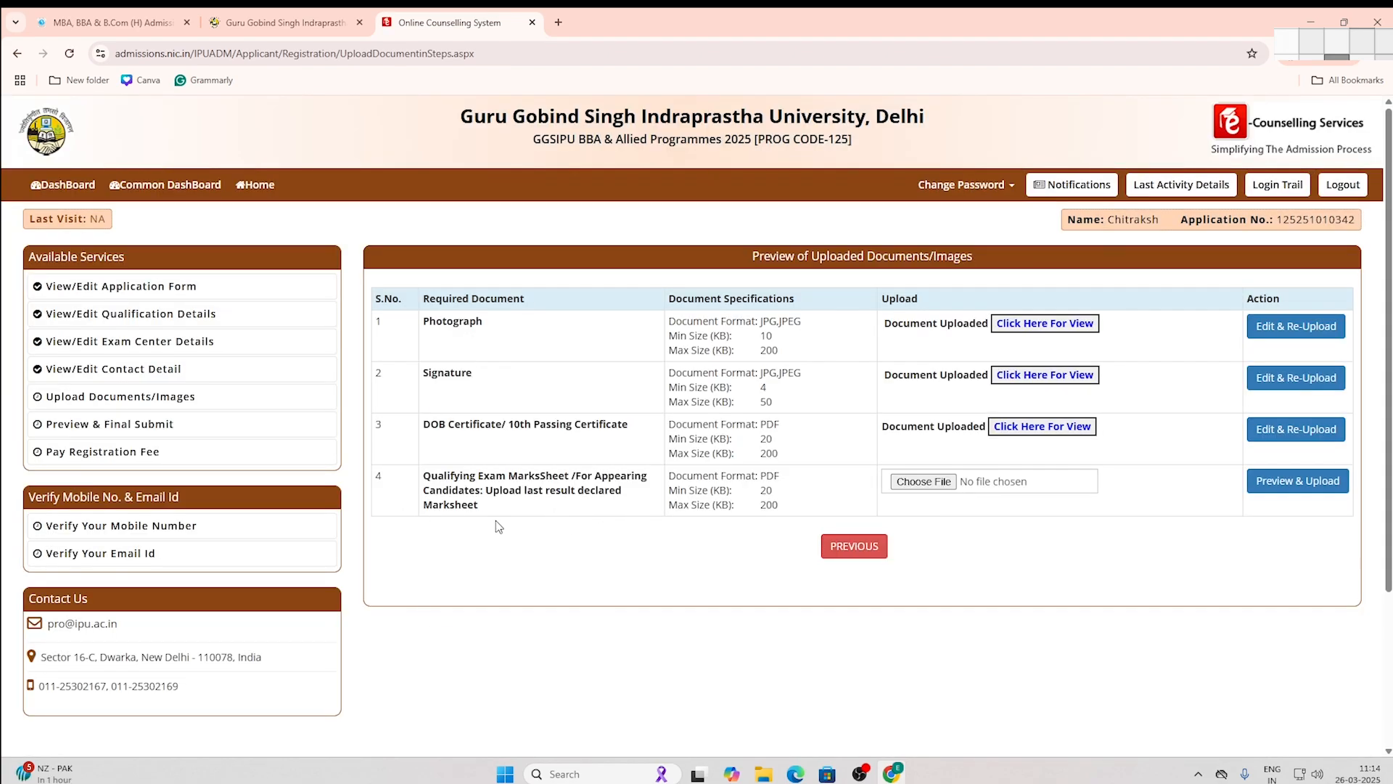
# Step: Upload 12th.pdf as the qualifying exam marksheet and save it
pyautogui.click(912, 483)
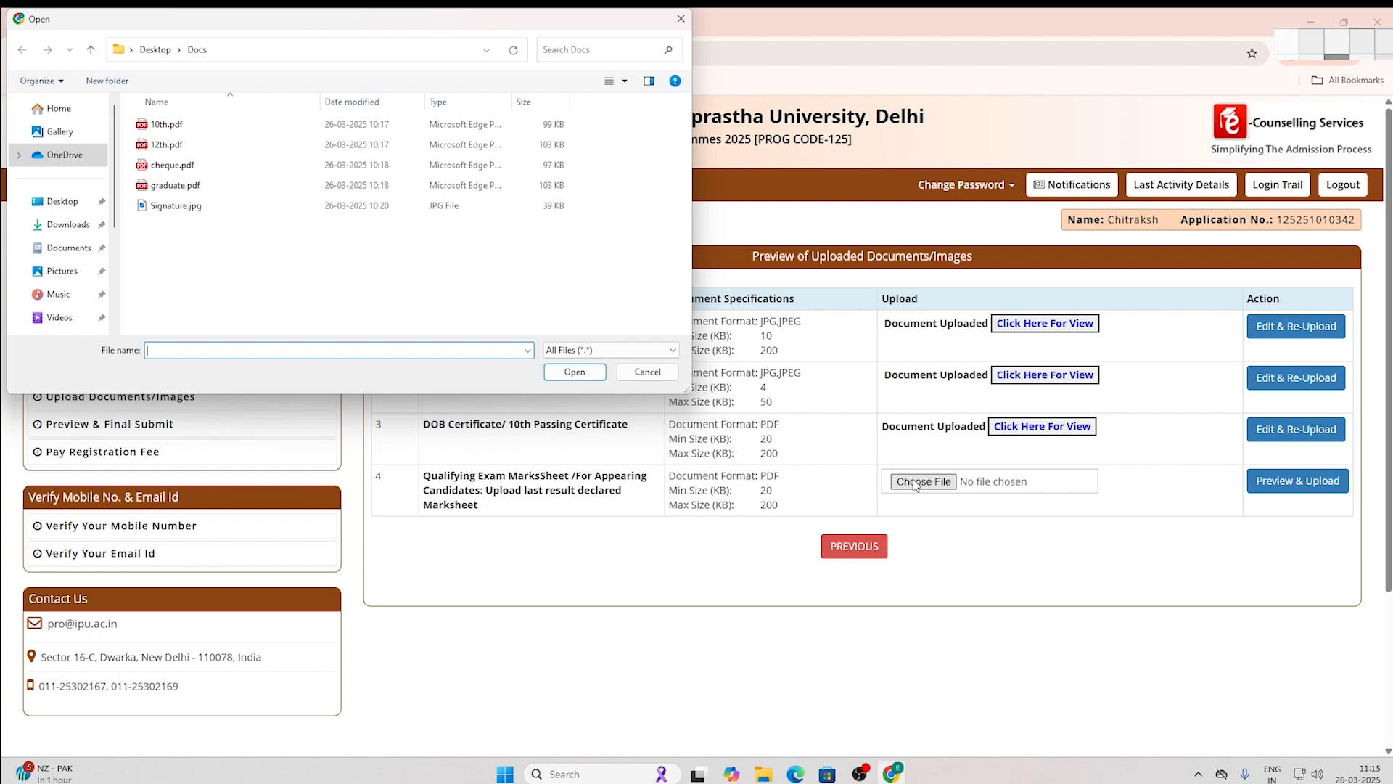
pyautogui.click(157, 149)
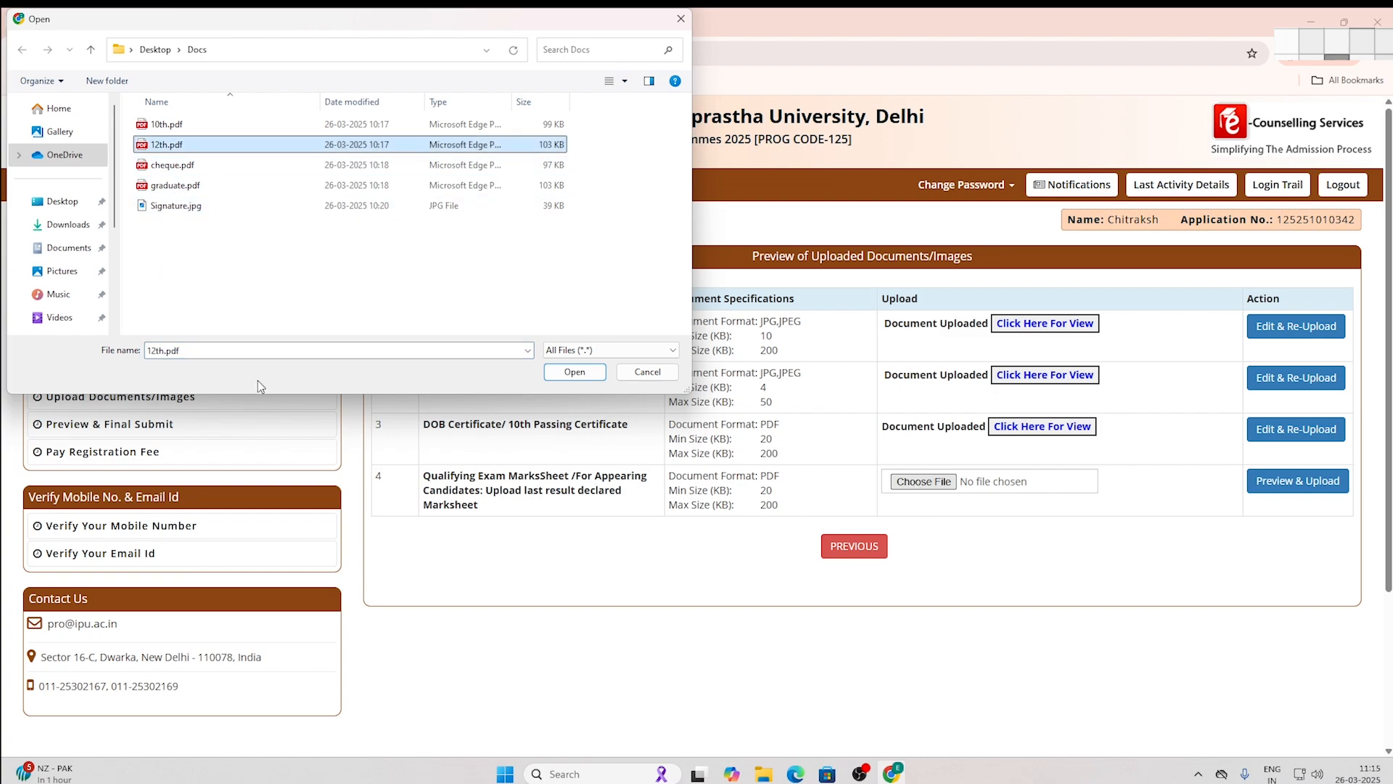
pyautogui.click(566, 373)
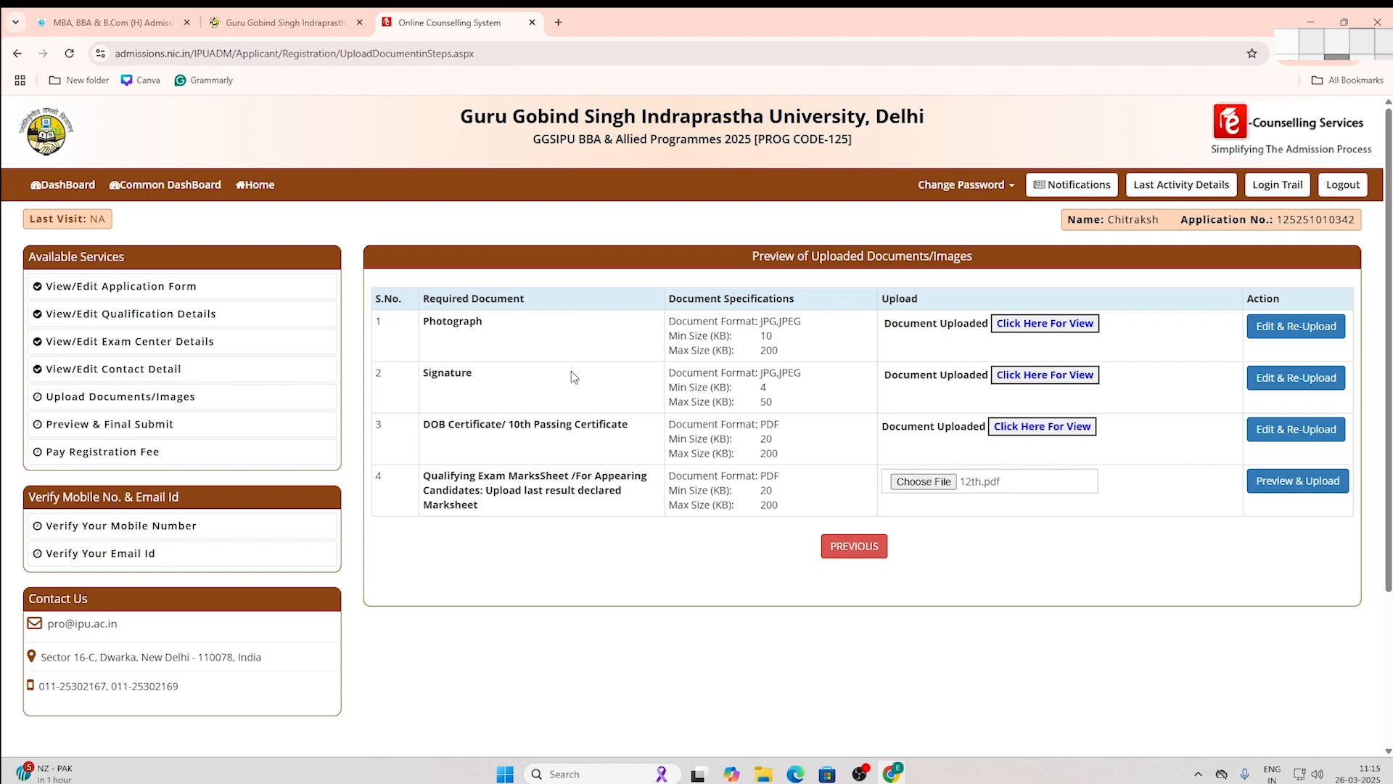
pyautogui.click(1277, 486)
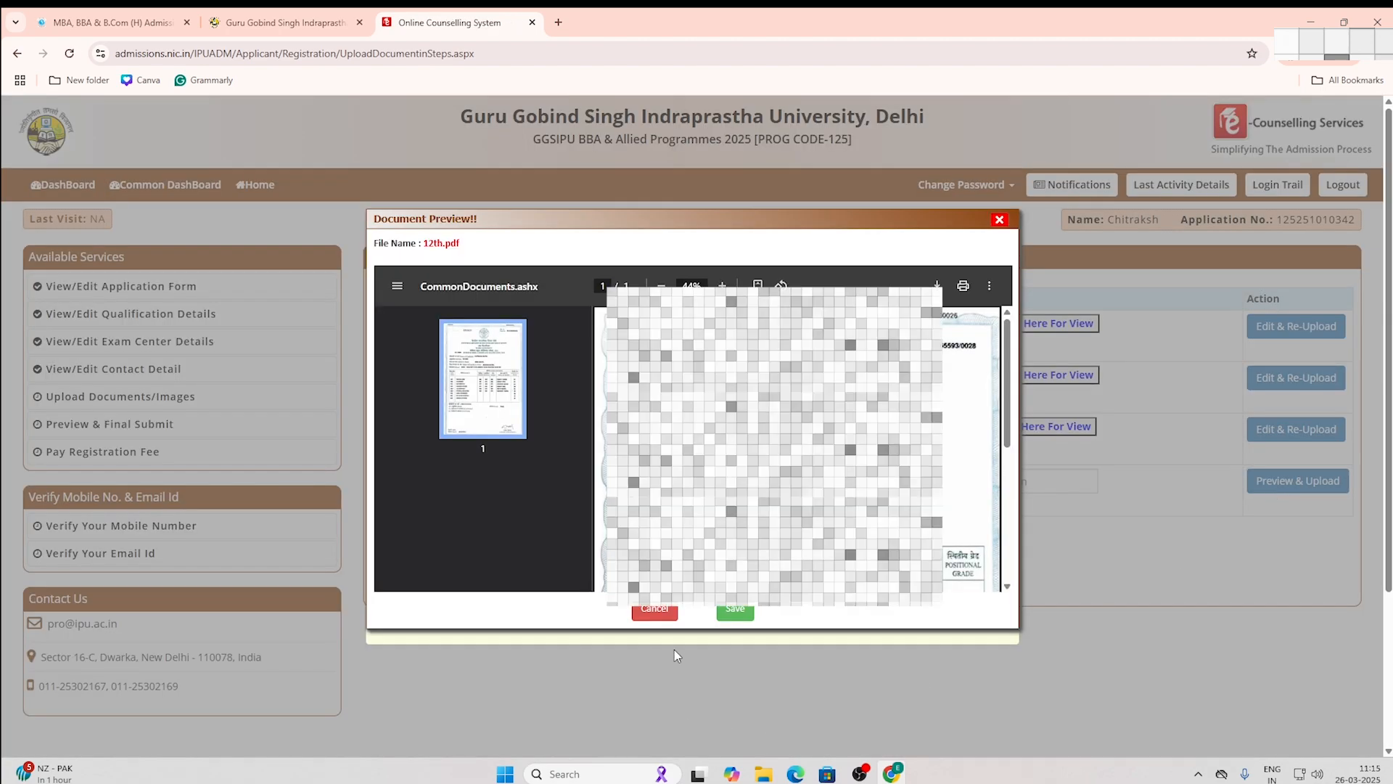
pyautogui.click(735, 611)
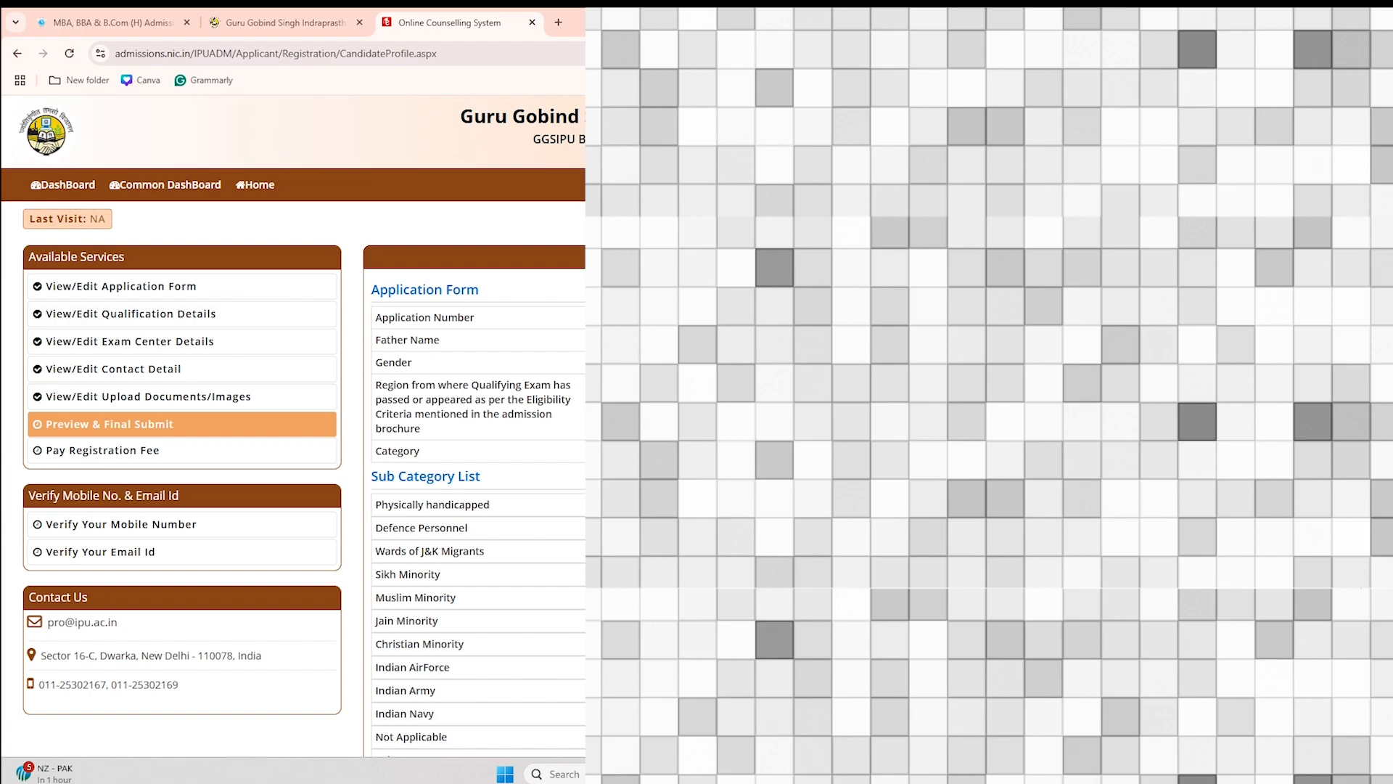
# Step: Review the whole application preview and tick the declaration checkbox at the bottom
pyautogui.scroll(-20, 292, 428)
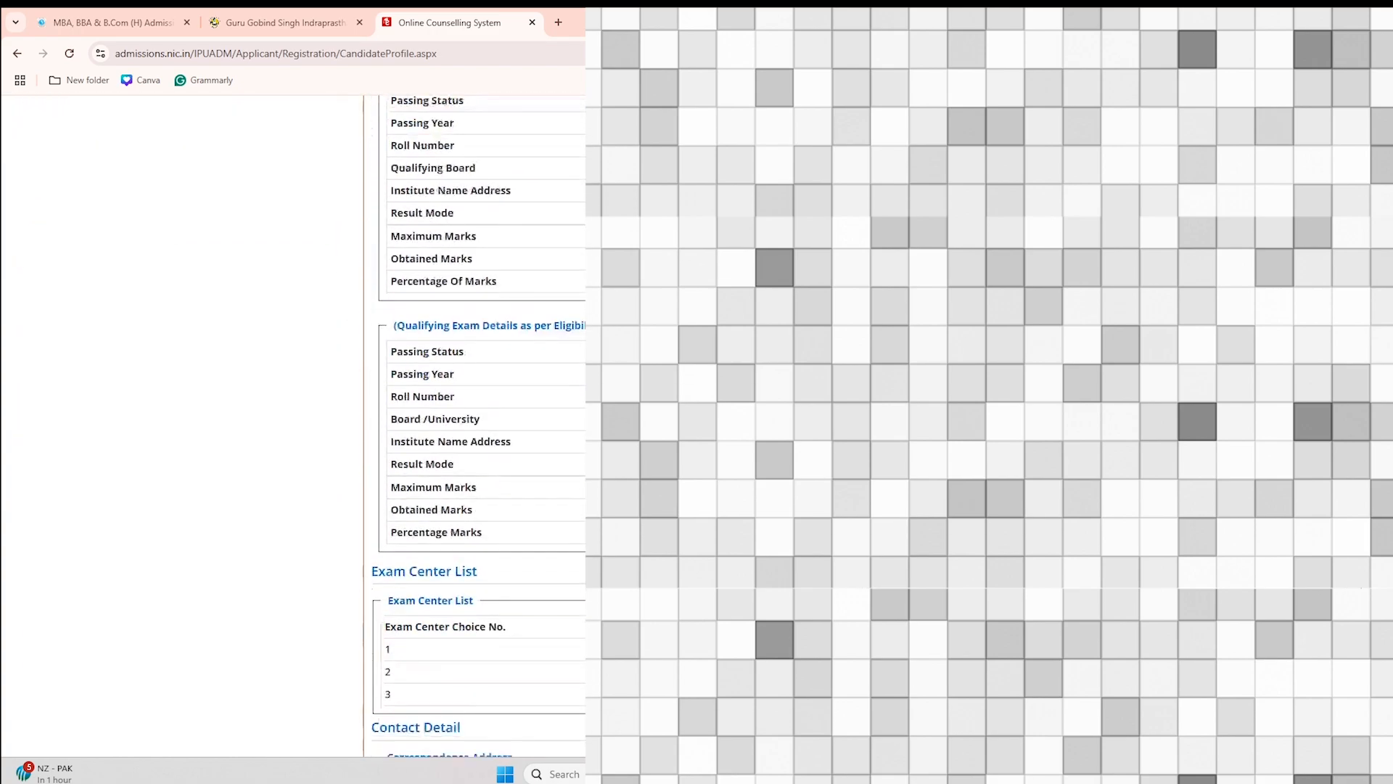
pyautogui.scroll(-3, 292, 428)
pyautogui.scroll(20, 292, 428)
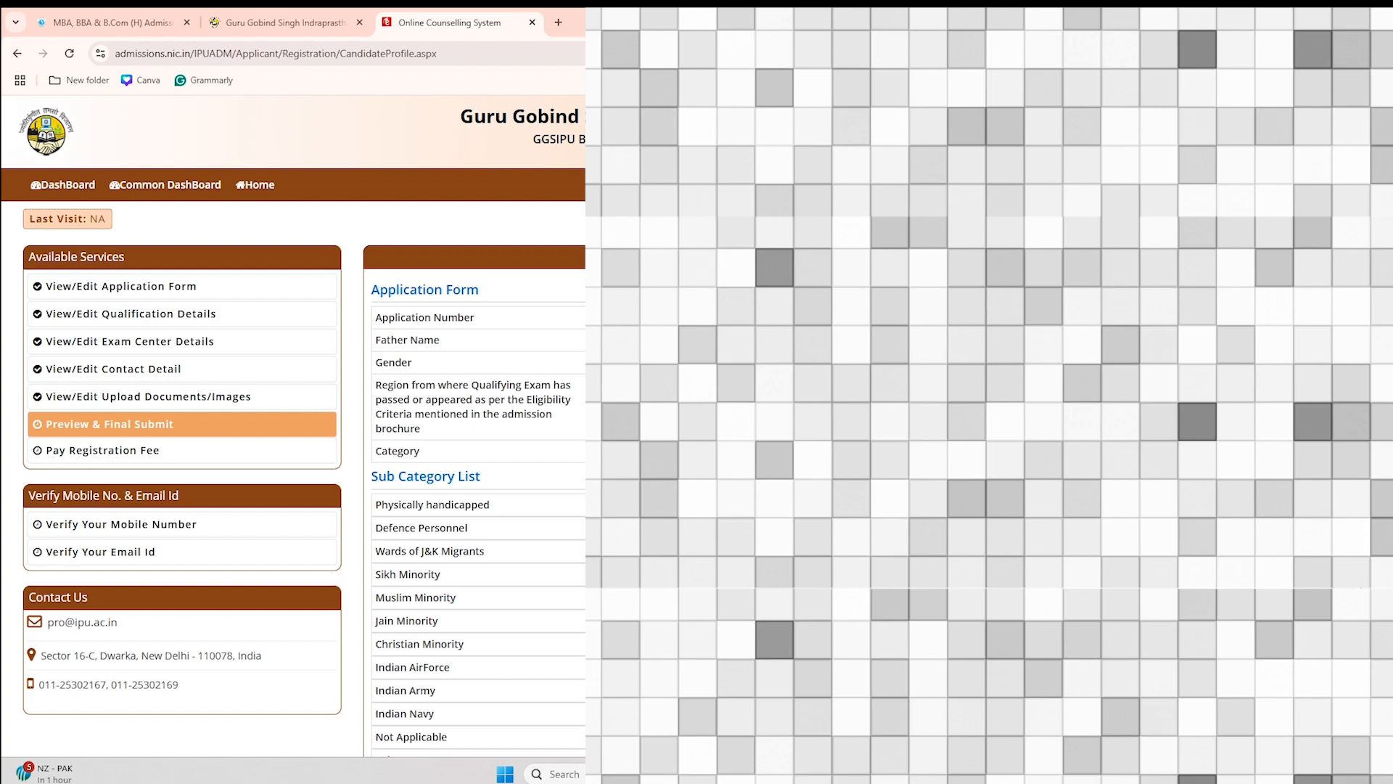
pyautogui.scroll(-3, 292, 428)
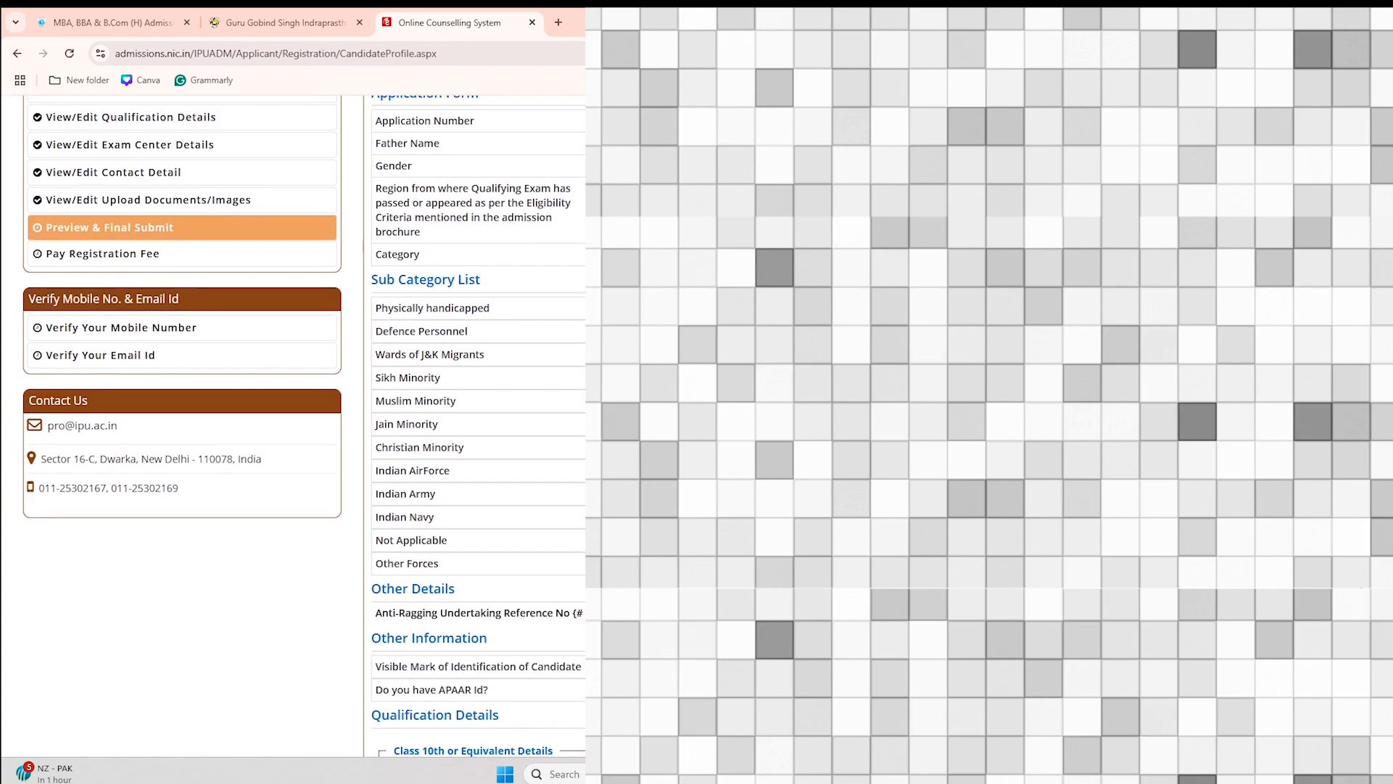
pyautogui.scroll(-8, 292, 428)
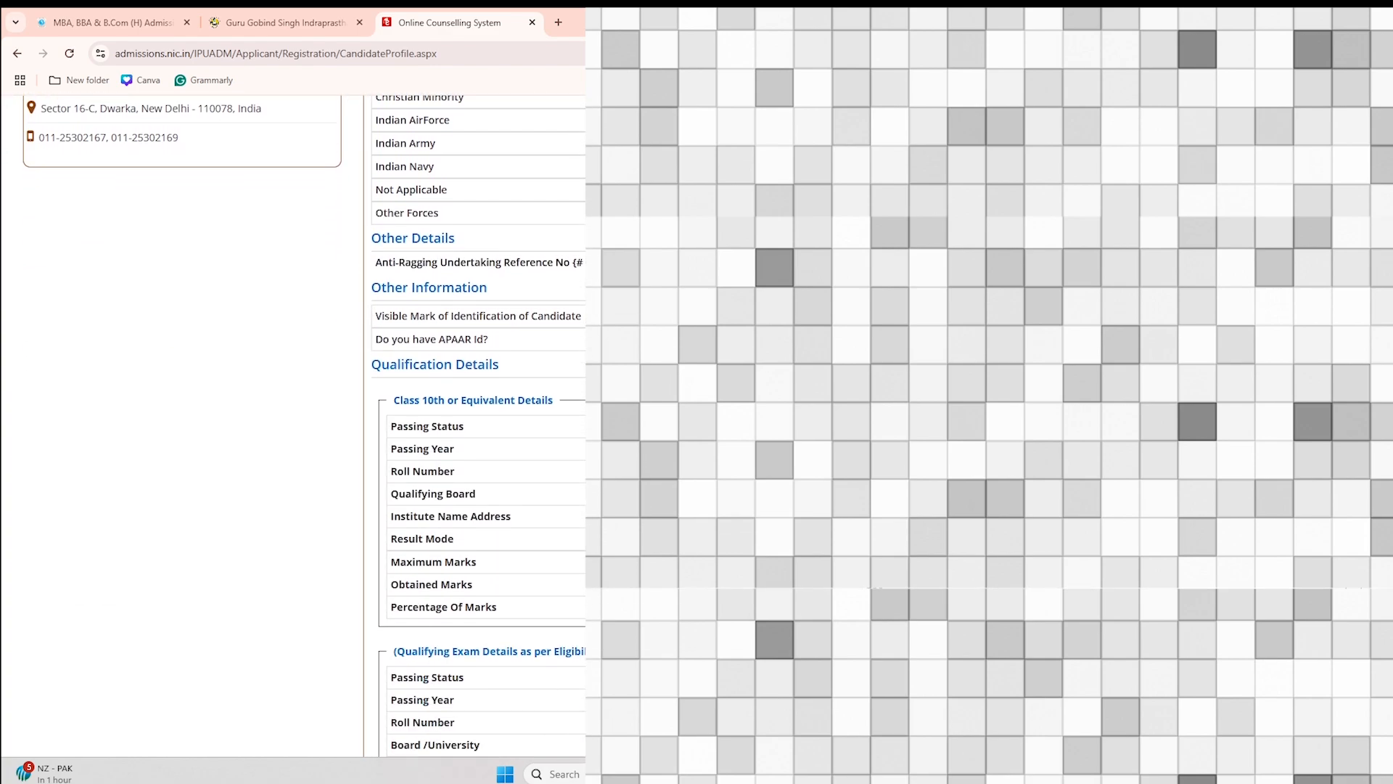
pyautogui.scroll(-2, 292, 428)
pyautogui.scroll(-12, 293, 428)
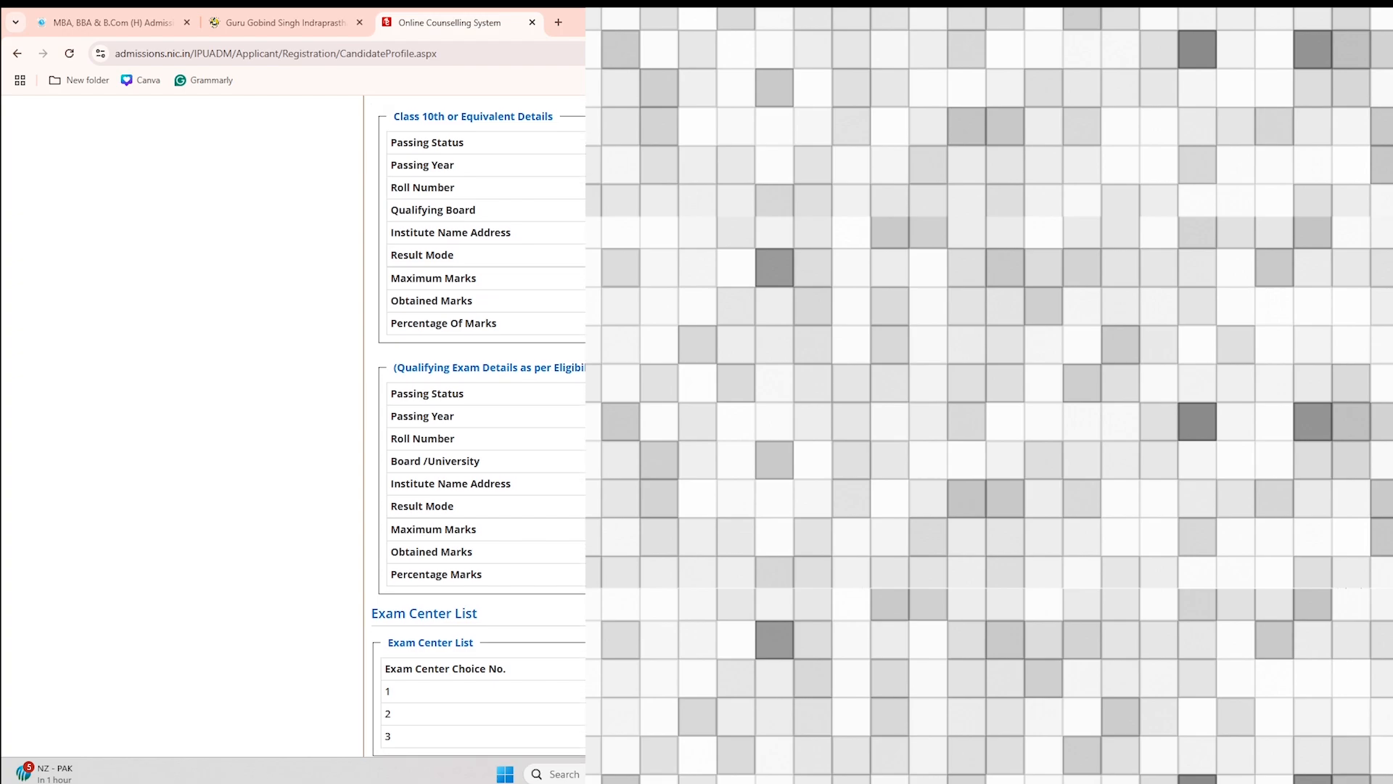
pyautogui.scroll(-12, 293, 428)
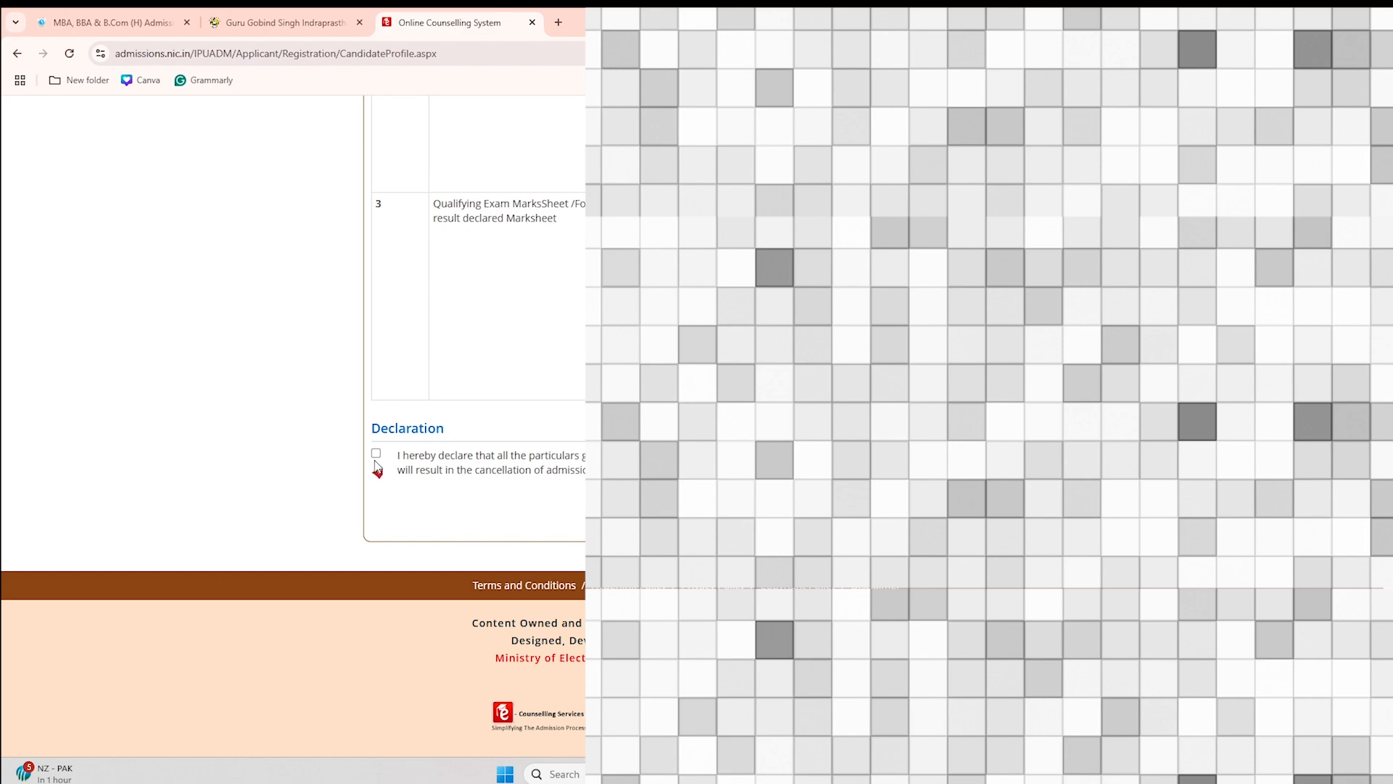
pyautogui.click(376, 452)
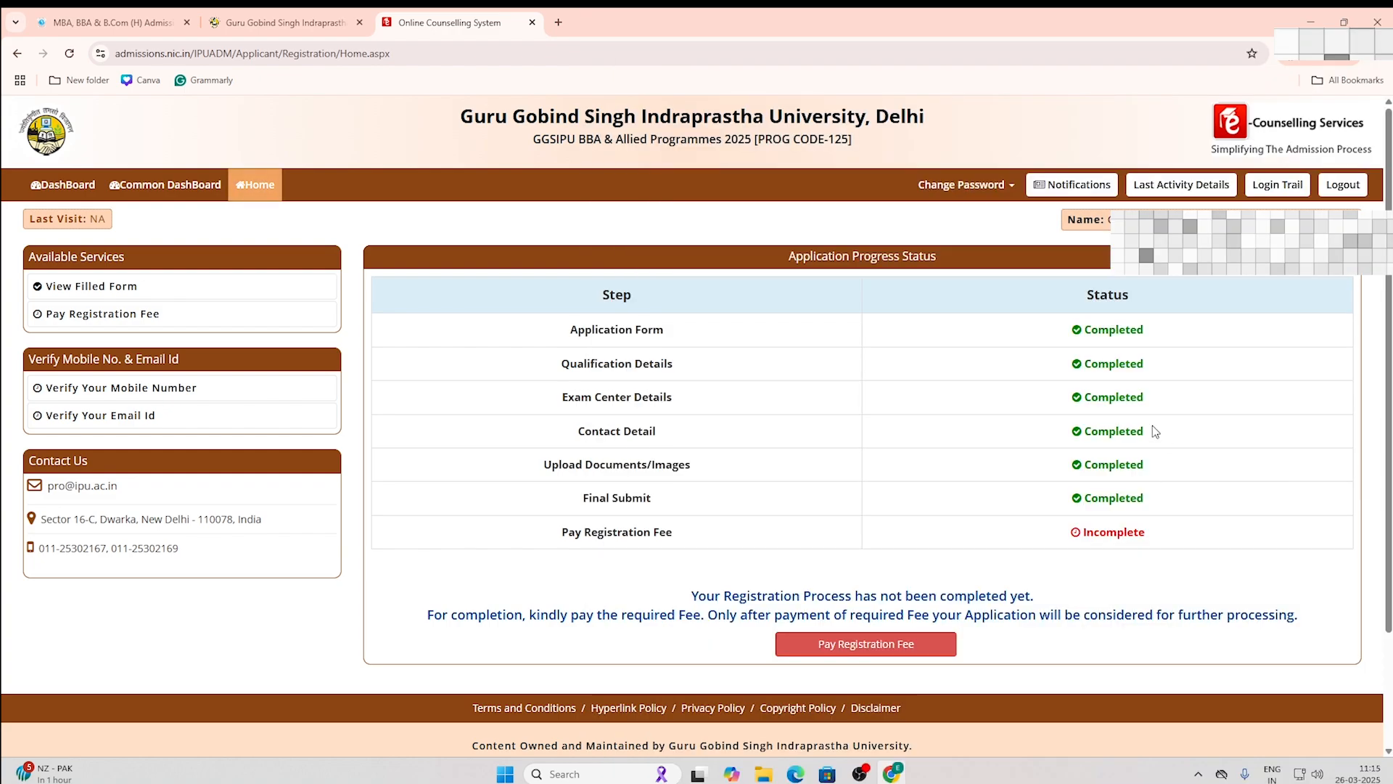
# Step: Choose Online Payment for the Rs. 2500 registration fee and proceed to pay
pyautogui.click(108, 321)
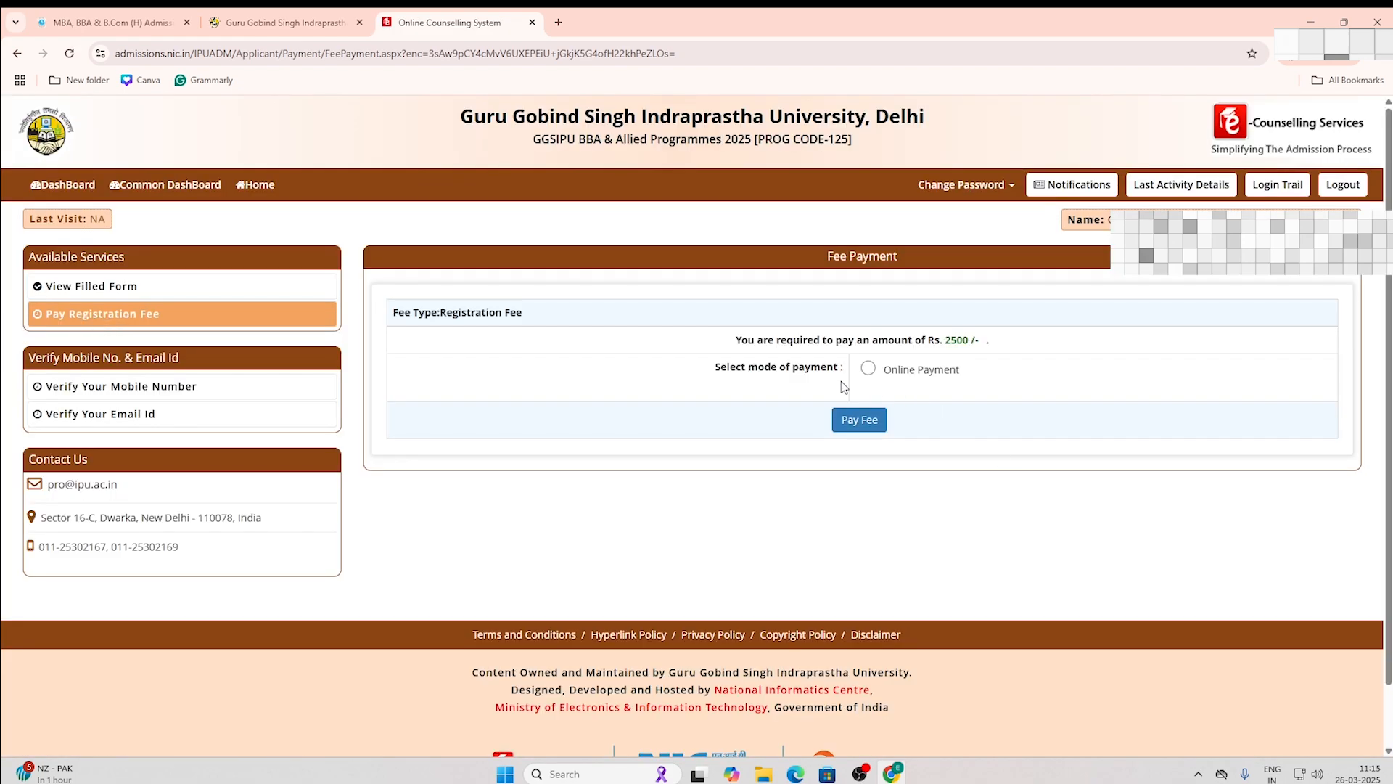
pyautogui.click(868, 373)
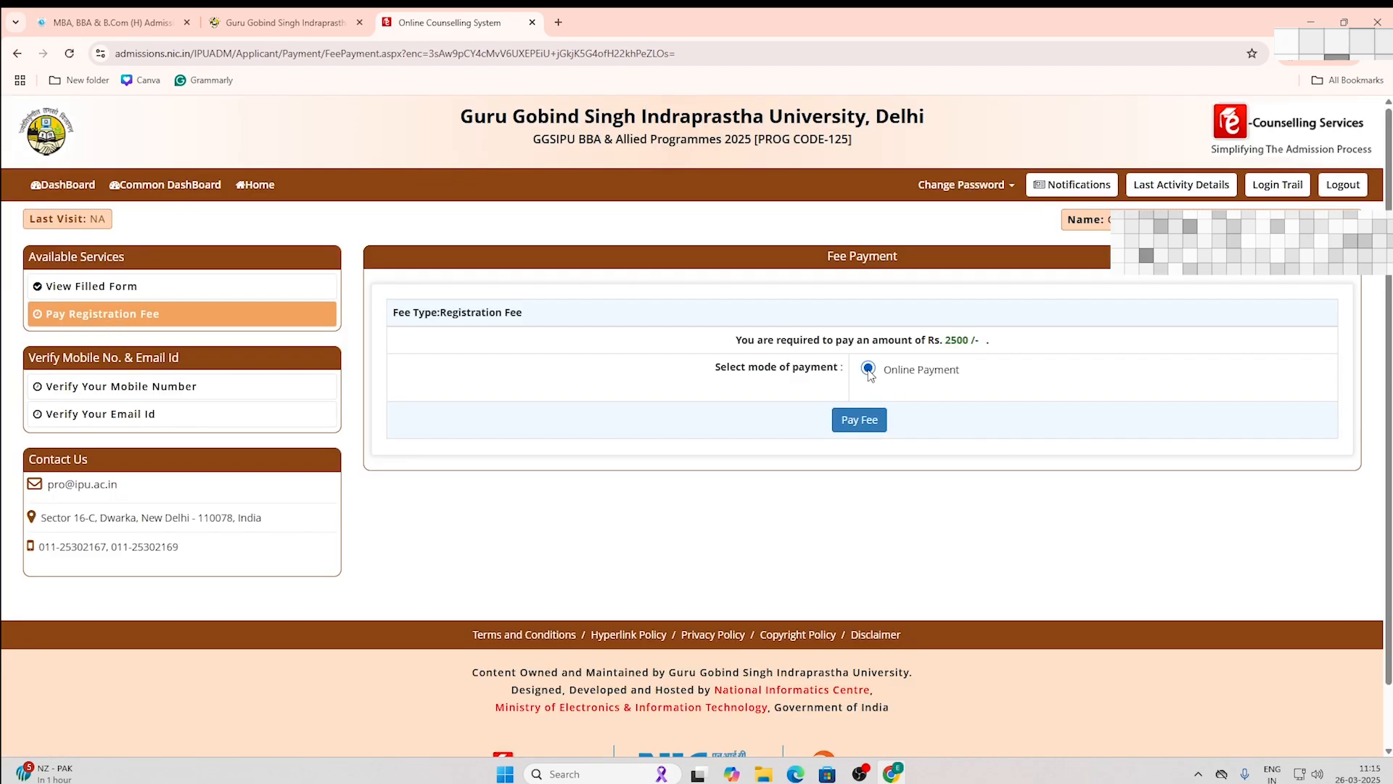
pyautogui.click(860, 422)
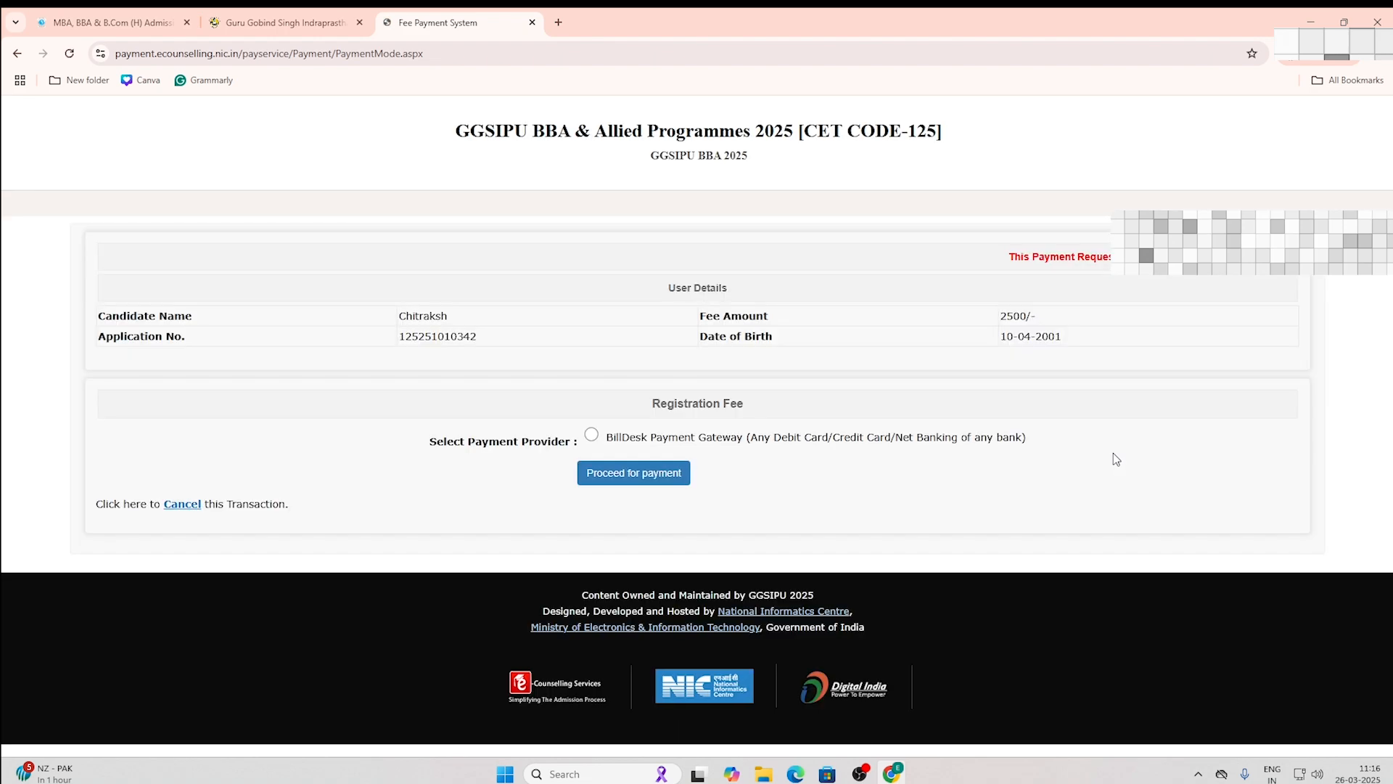
# Step: Select BillDesk Payment Gateway as the provider for the 2500 registration fee
pyautogui.click(591, 435)
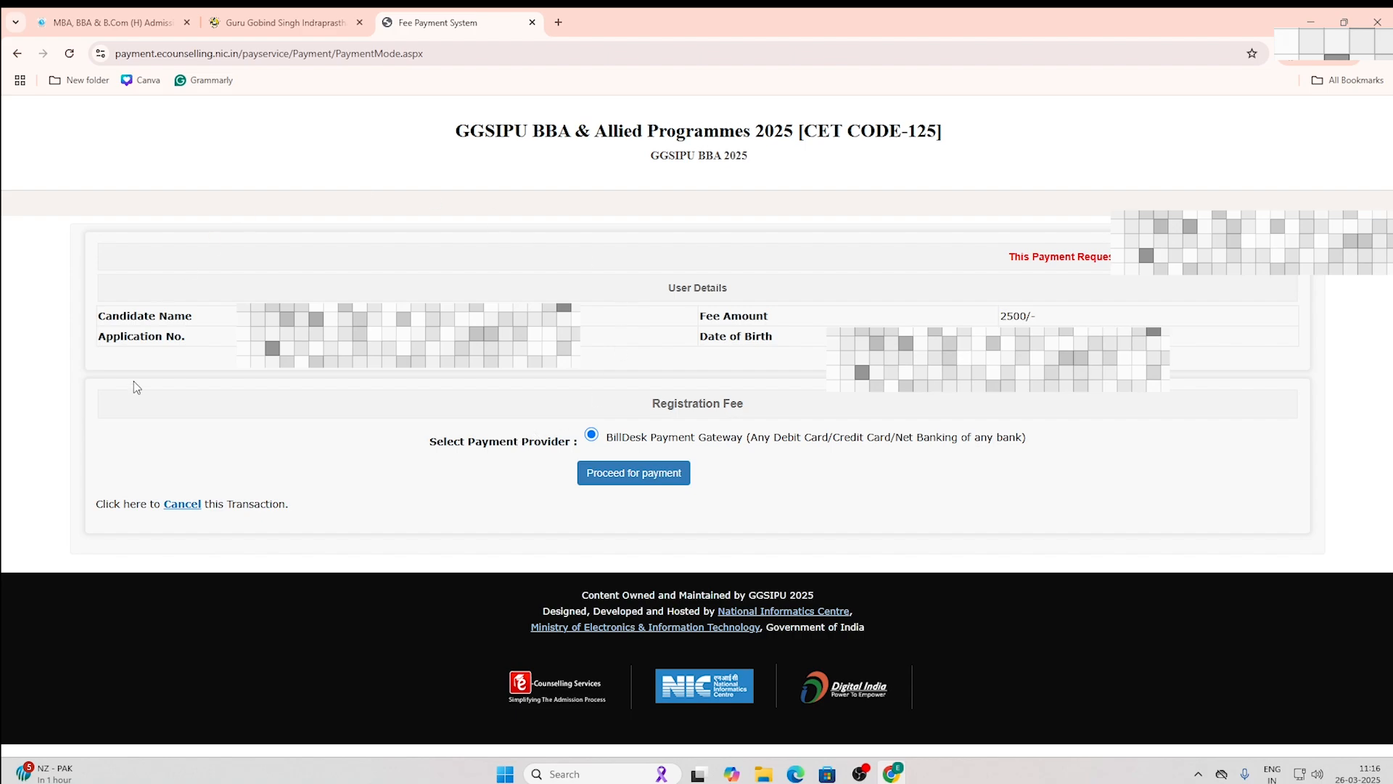
# Step: Proceed to BillDesk, pick UPI, and reveal the QR code for the ₹2500 payment
pyautogui.click(626, 477)
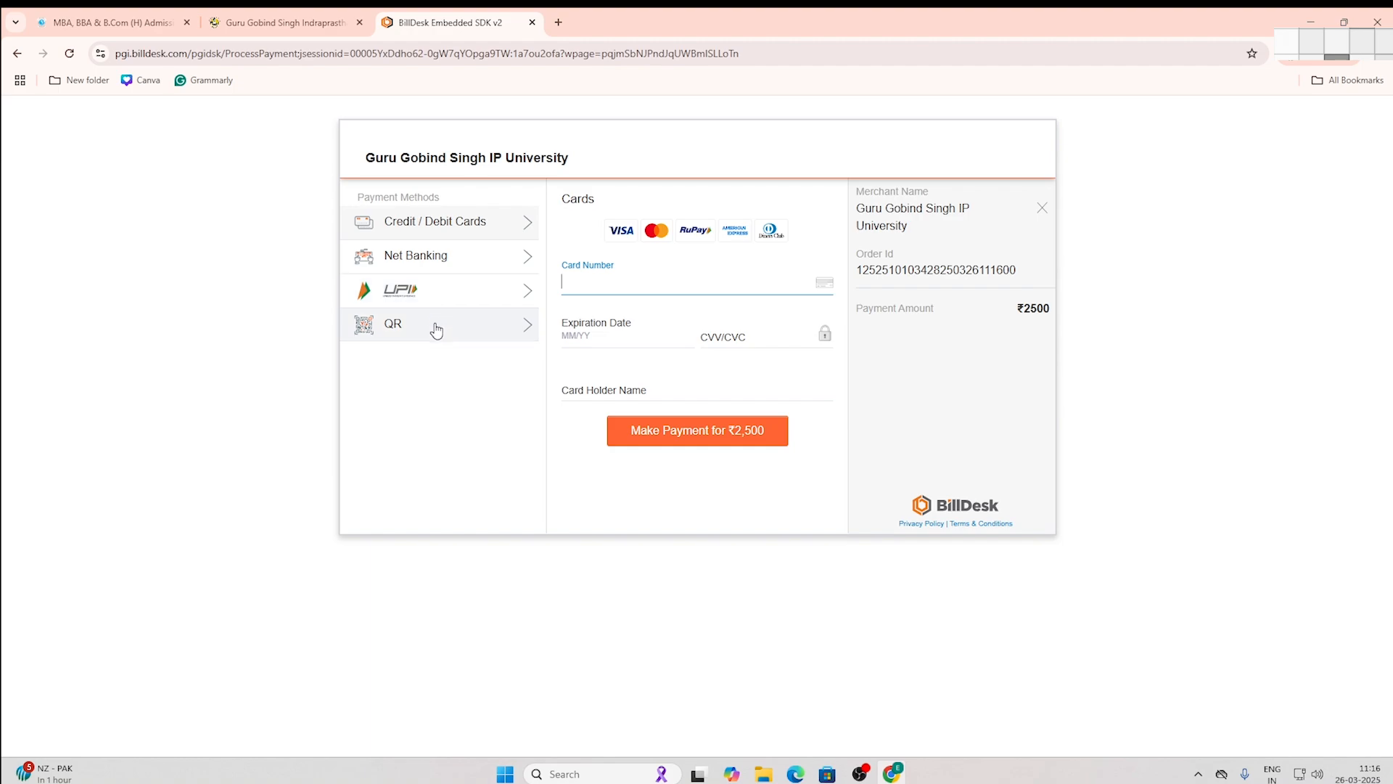
pyautogui.click(438, 294)
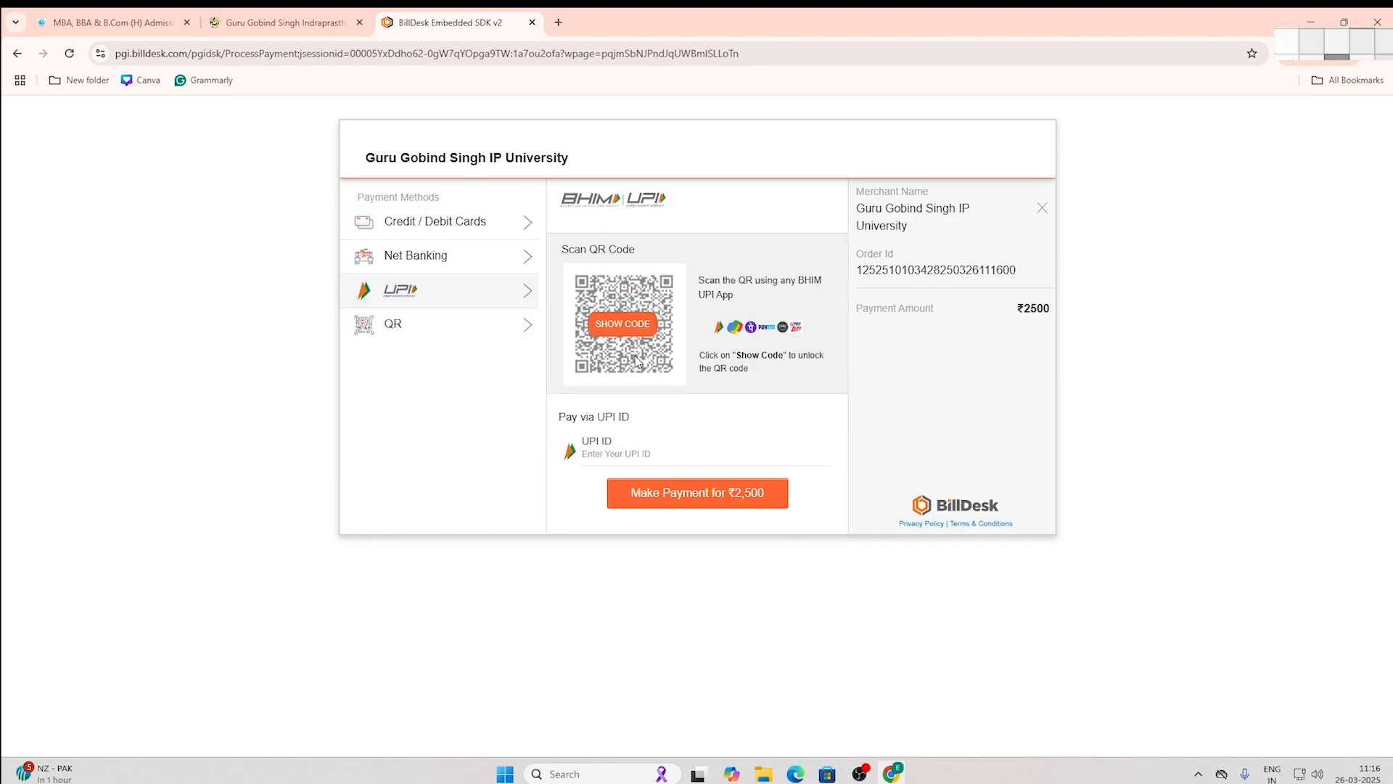
pyautogui.click(623, 323)
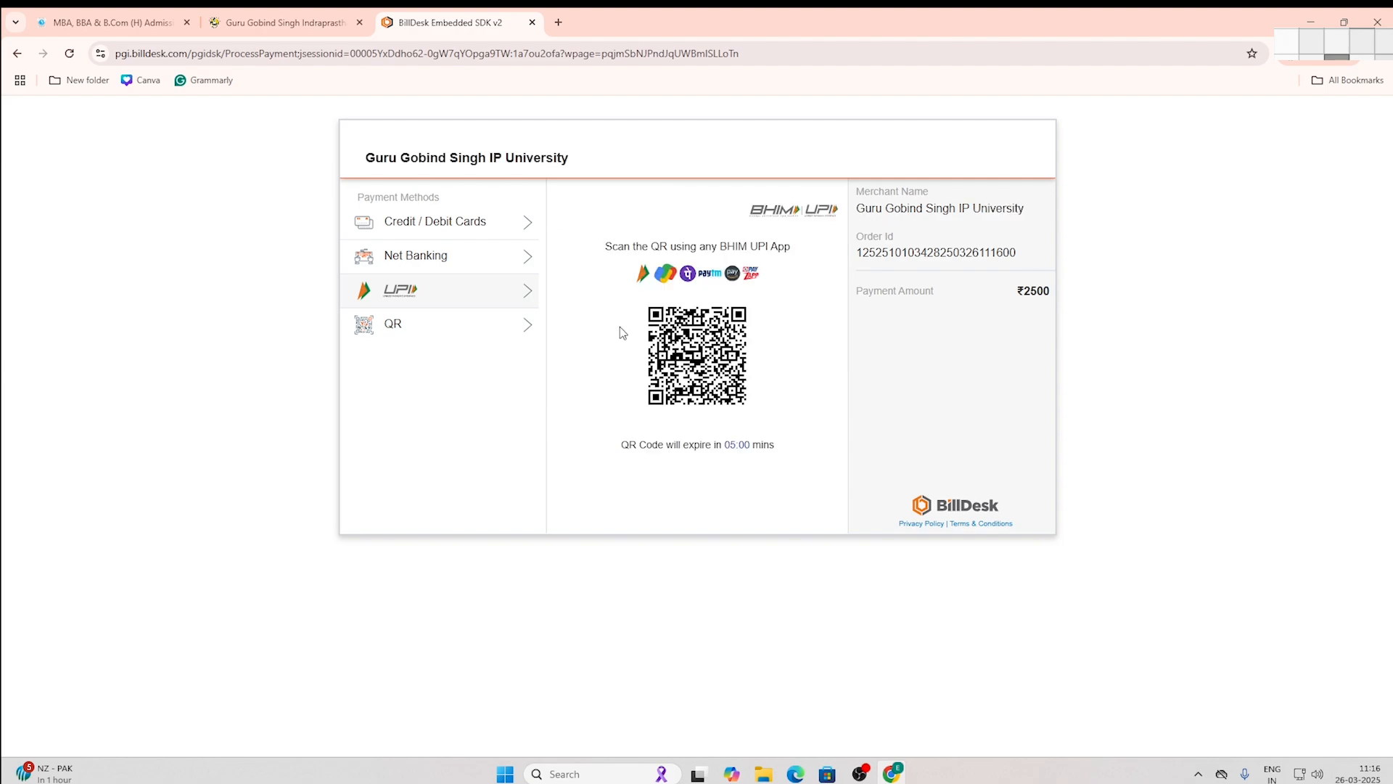